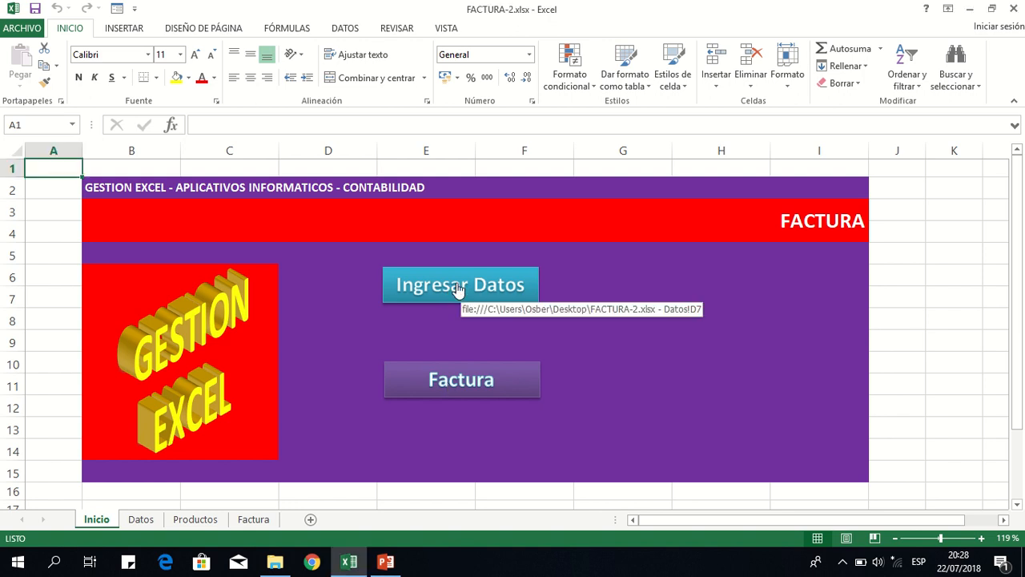
# Open the Datos sheet from the start page and review the company and customer data fields.
pyautogui.click(457, 283)
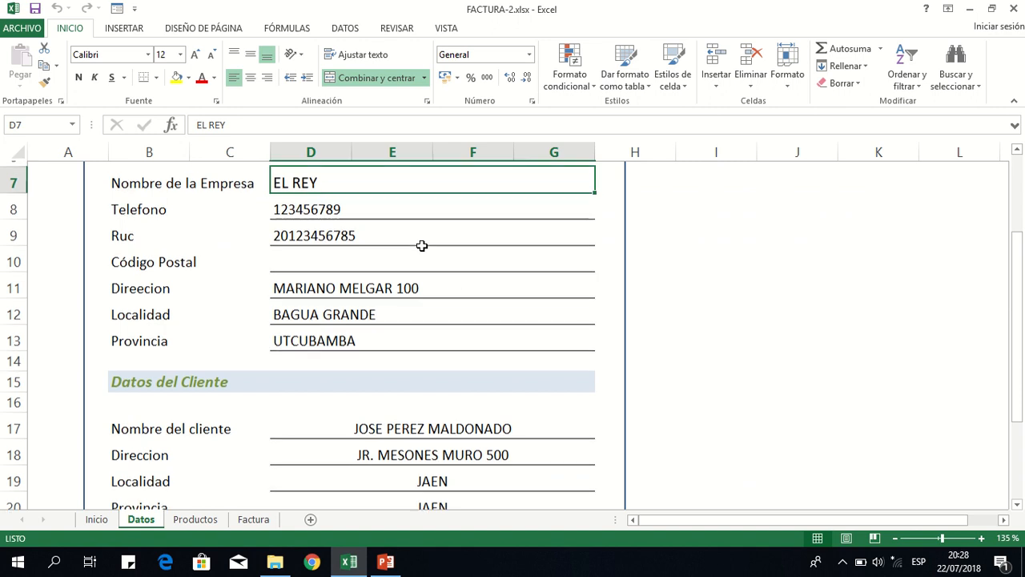
pyautogui.scroll(1, 422, 246)
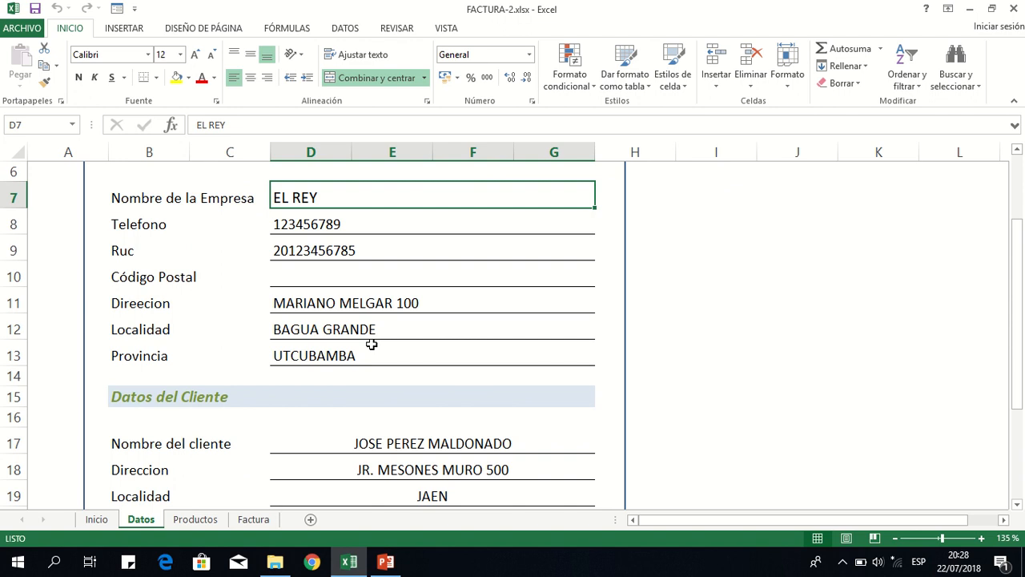
pyautogui.scroll(-4, 403, 409)
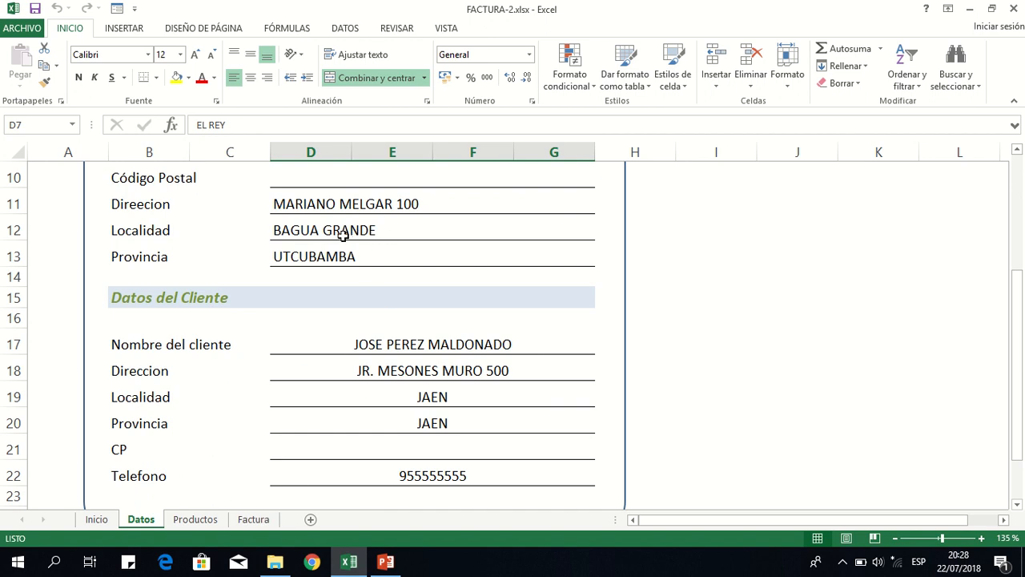
pyautogui.scroll(3, 345, 233)
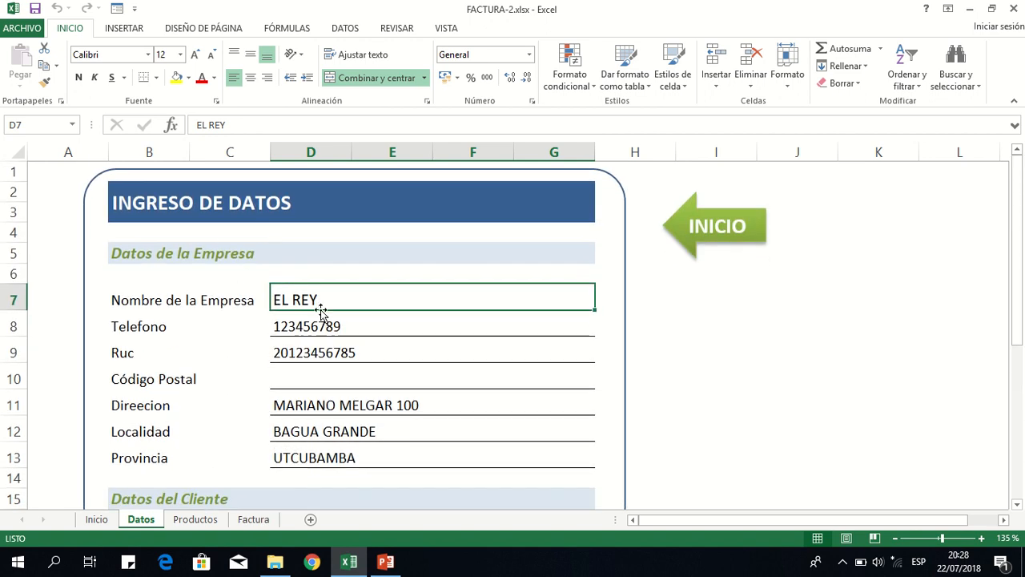
pyautogui.scroll(-2, 321, 311)
pyautogui.scroll(-1, 320, 311)
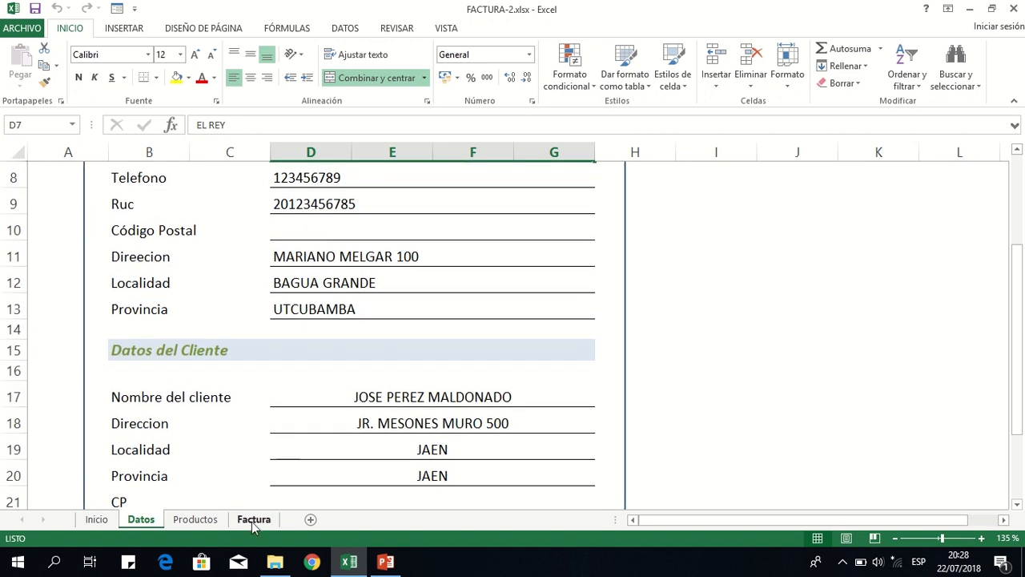
# Compare the invoice's customer name and address formulas on the Factura sheet with their source cells in the customer section of Datos.
pyautogui.click(254, 519)
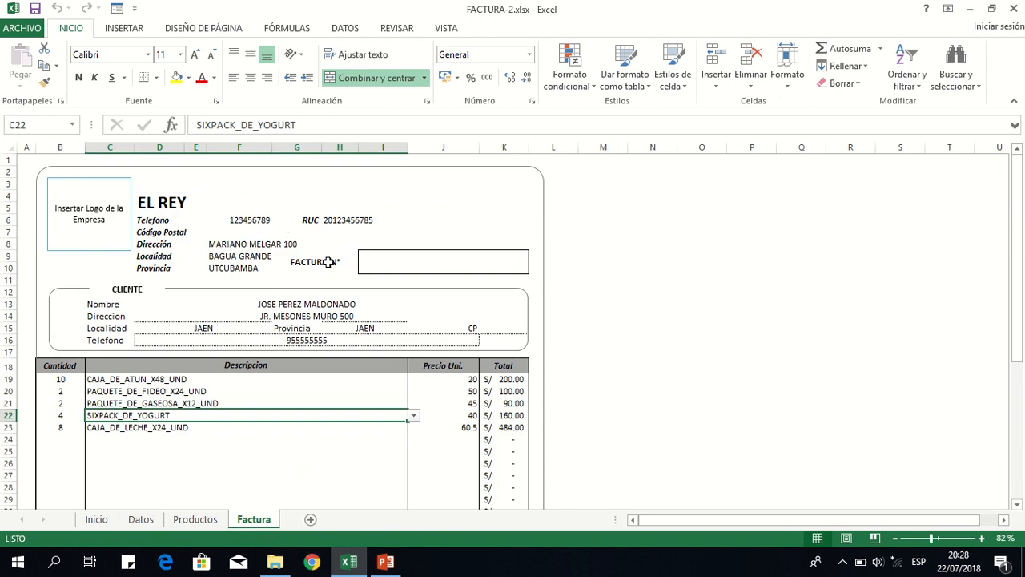
pyautogui.scroll(-2, 329, 262)
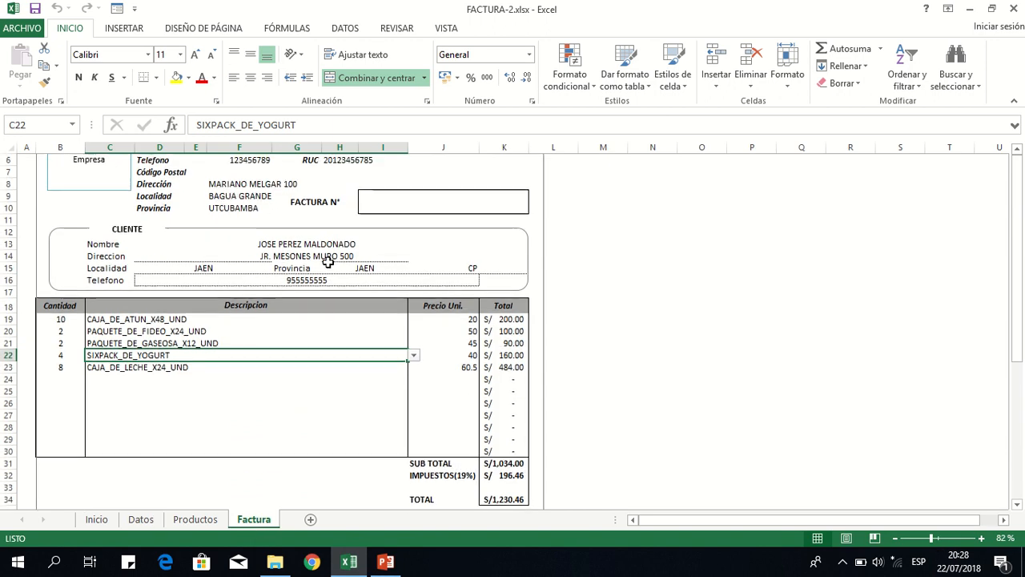
pyautogui.click(233, 258)
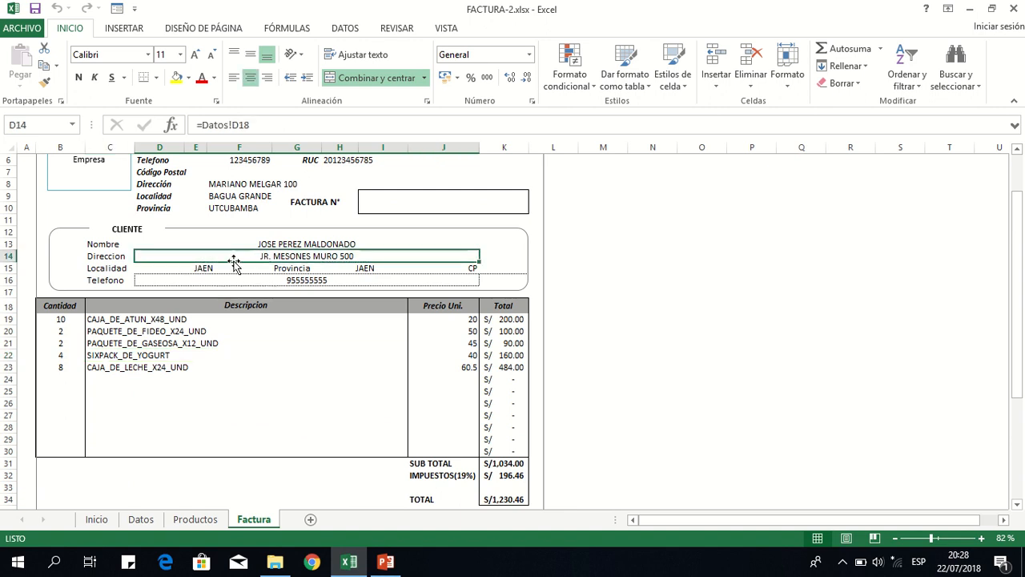
pyautogui.click(297, 243)
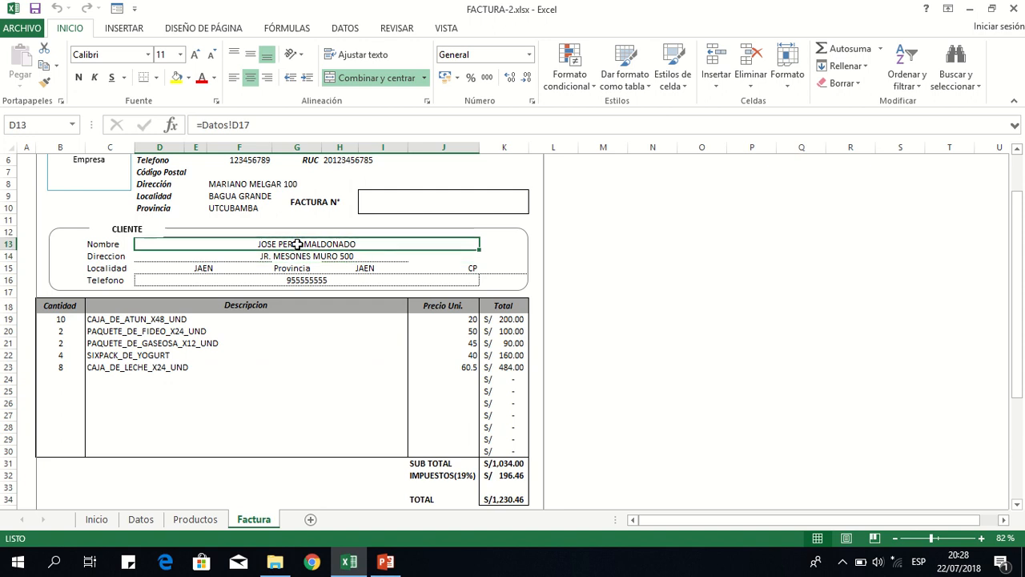
pyautogui.click(141, 519)
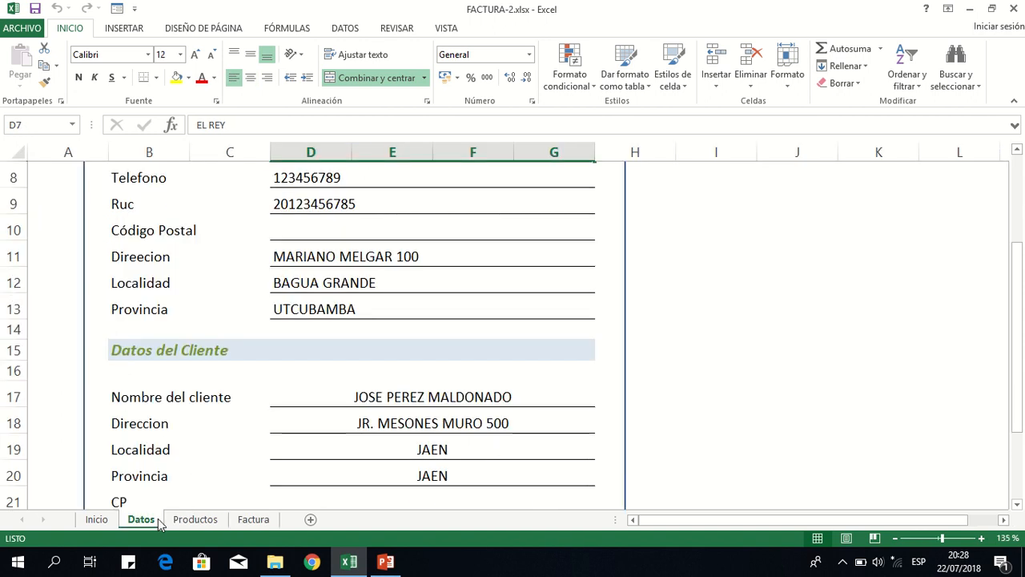
pyautogui.click(383, 401)
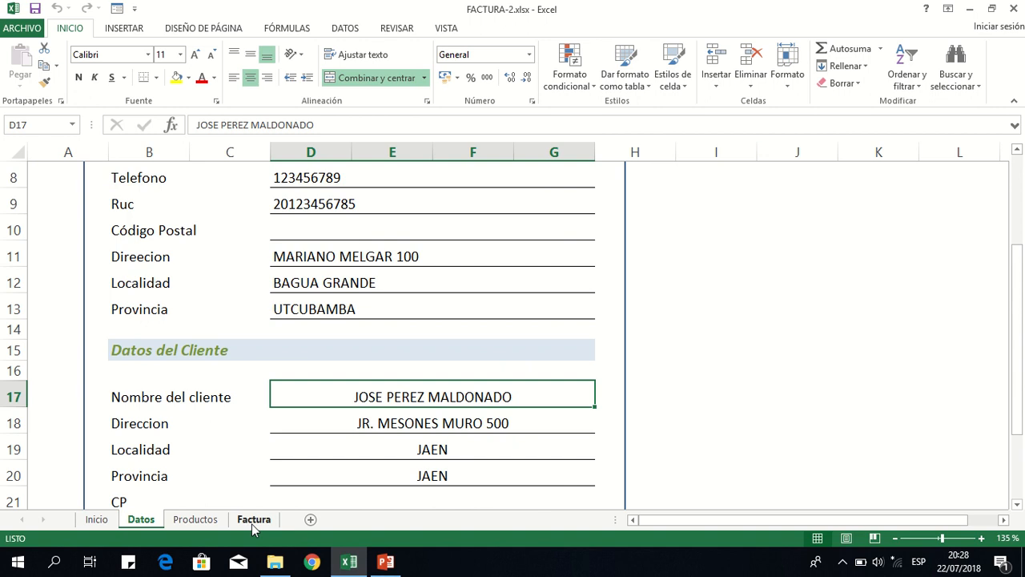
pyautogui.click(254, 521)
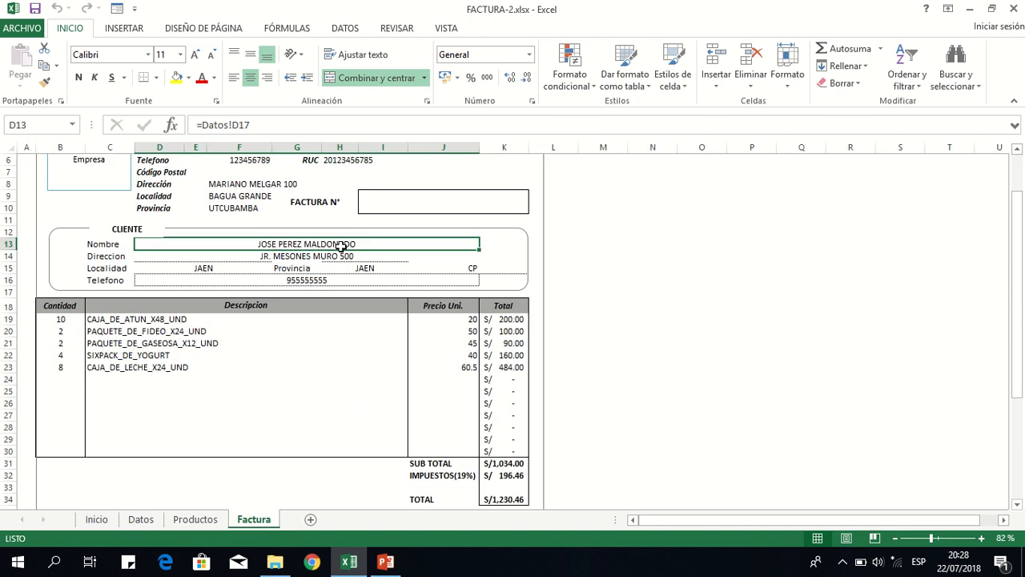
pyautogui.click(141, 519)
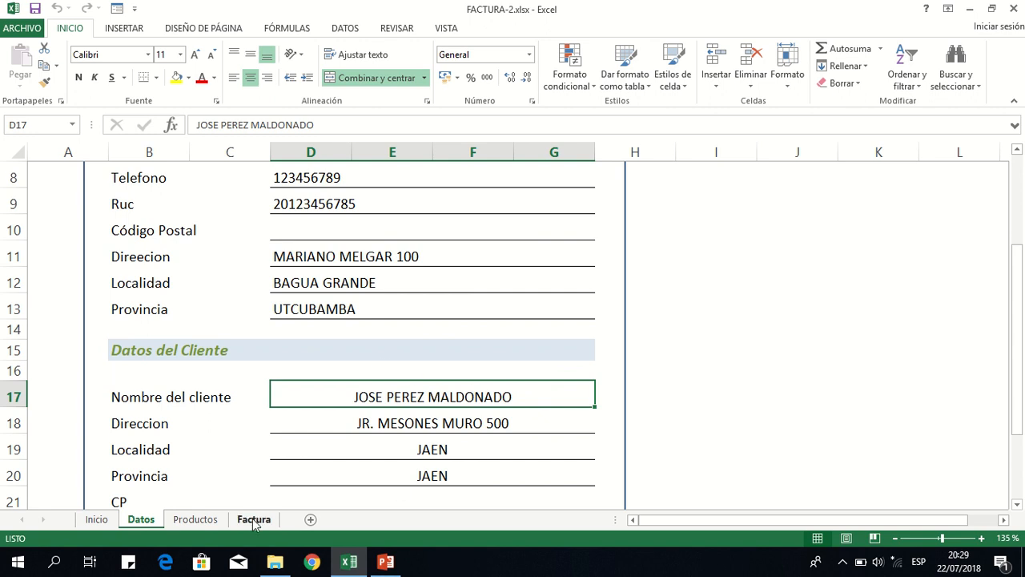
pyautogui.click(254, 519)
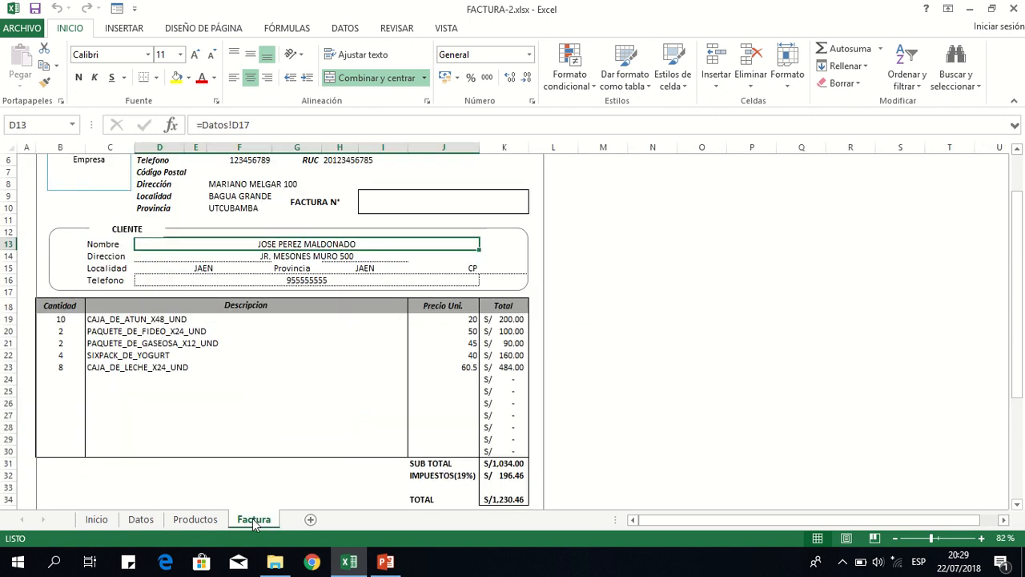
pyautogui.click(141, 519)
pyautogui.scroll(-1, 527, 409)
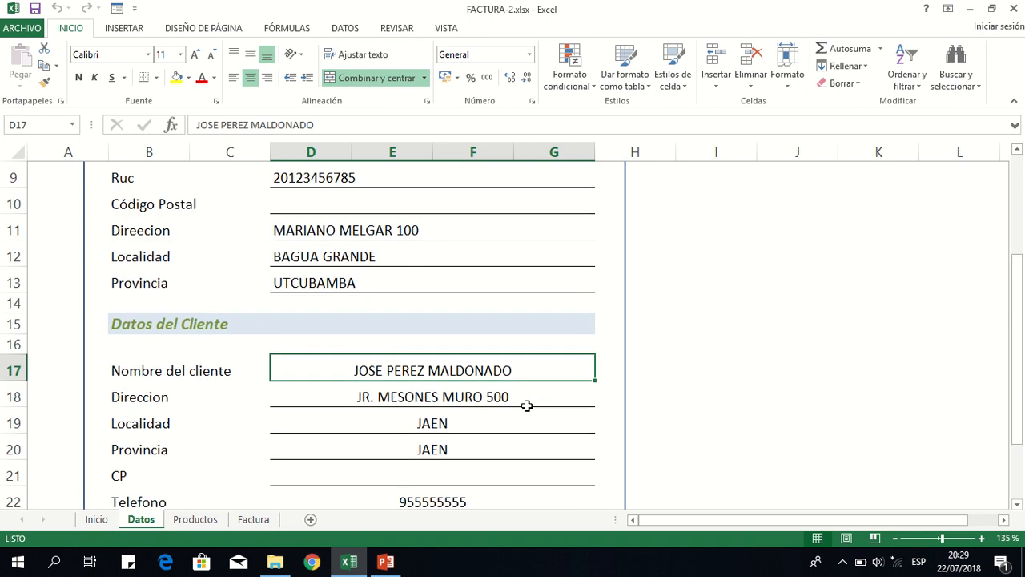
pyautogui.scroll(-1, 527, 406)
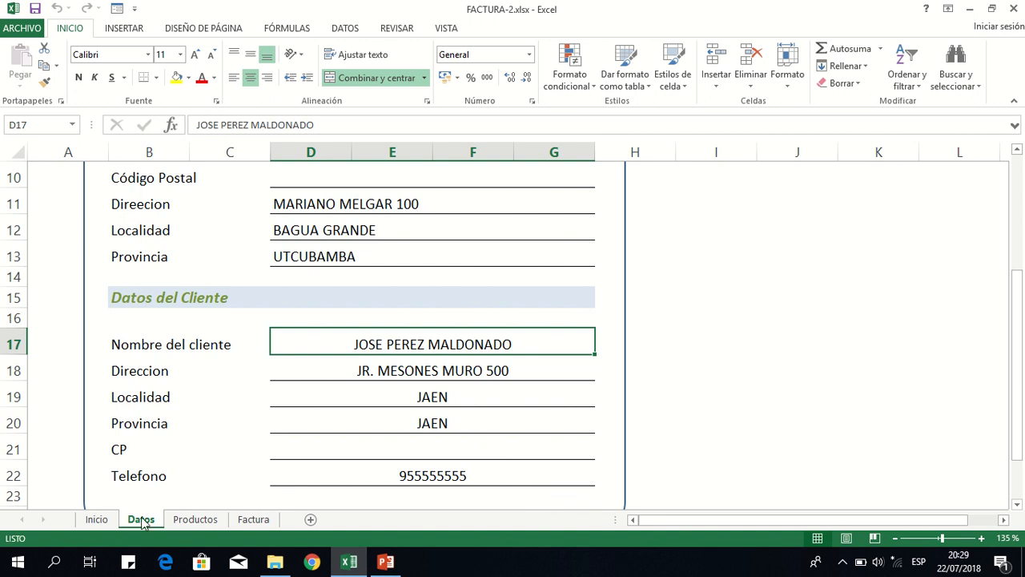
# Insert a new sheet after Datos and name it Clientes.
pyautogui.click(311, 519)
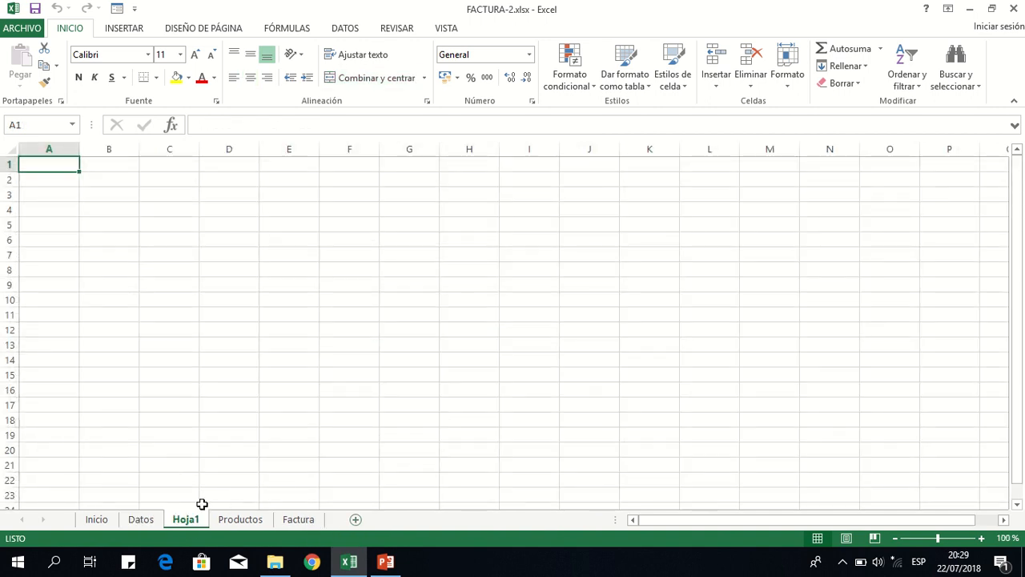
pyautogui.doubleClick(188, 524)
pyautogui.write('C')
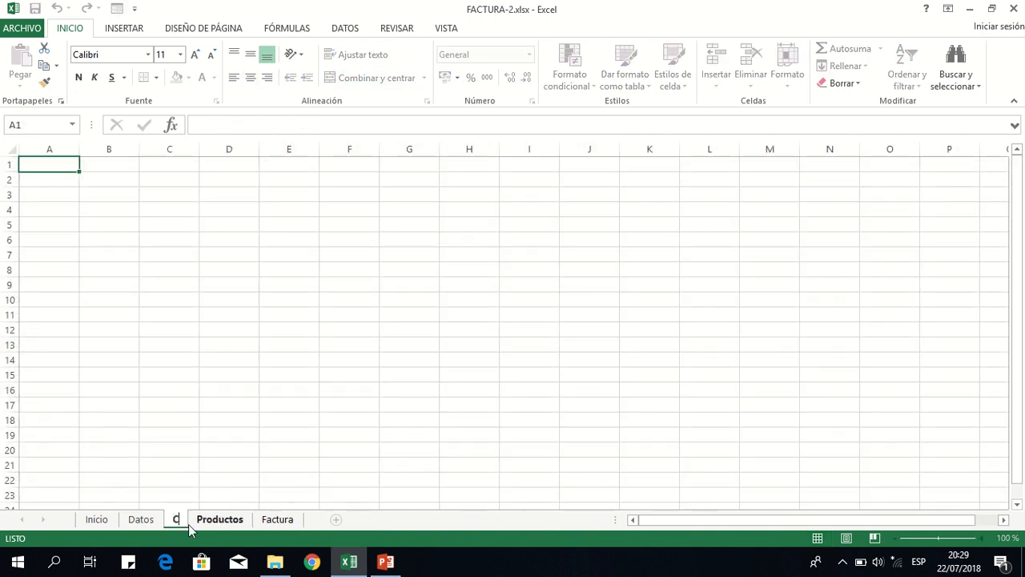
pyautogui.write('lientes')
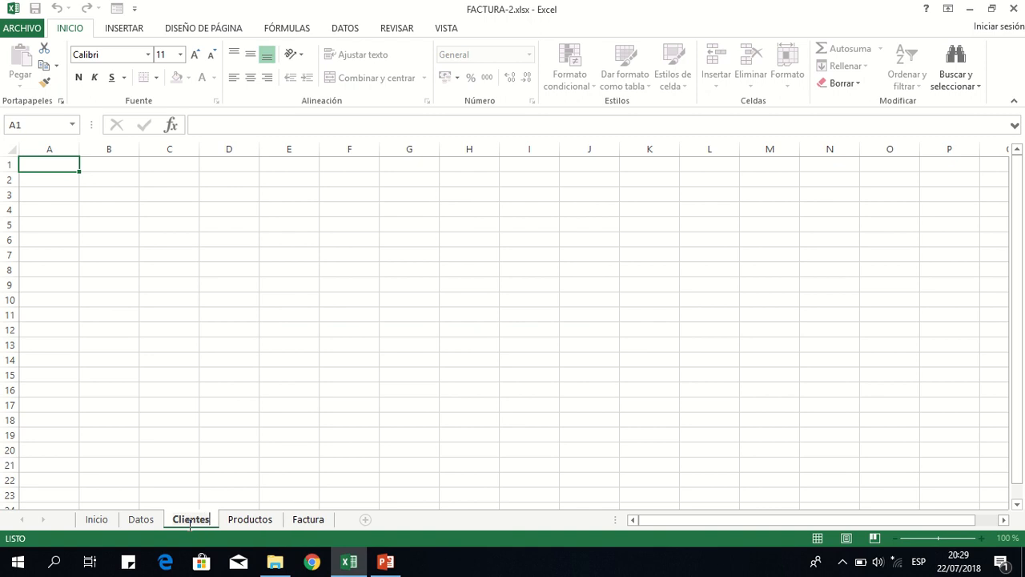
pyautogui.press('Return')
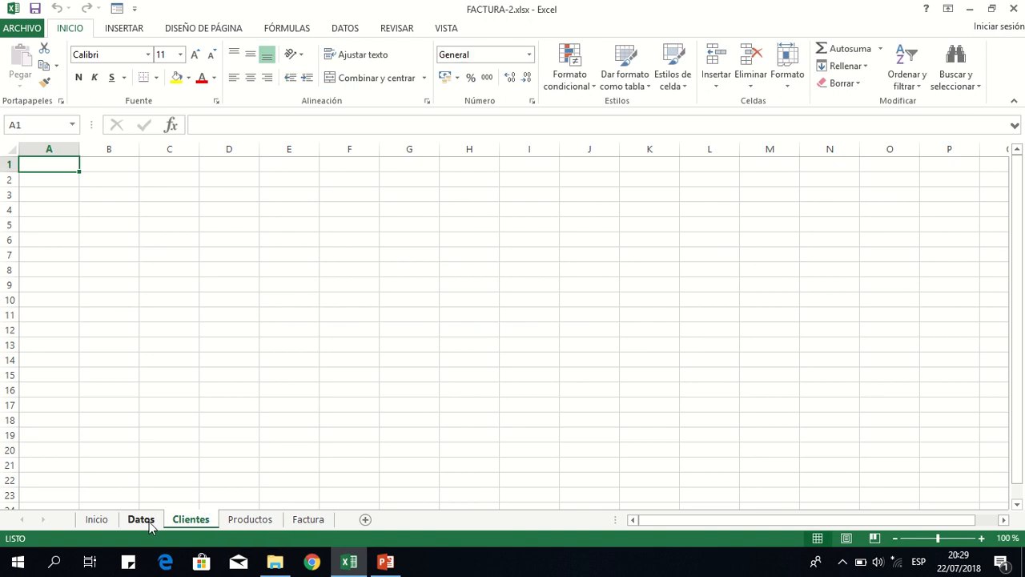
# Copy the customer labels in B17:B22 of Datos and paste them as transposed values starting at A1 of the Clientes sheet.
pyautogui.click(141, 519)
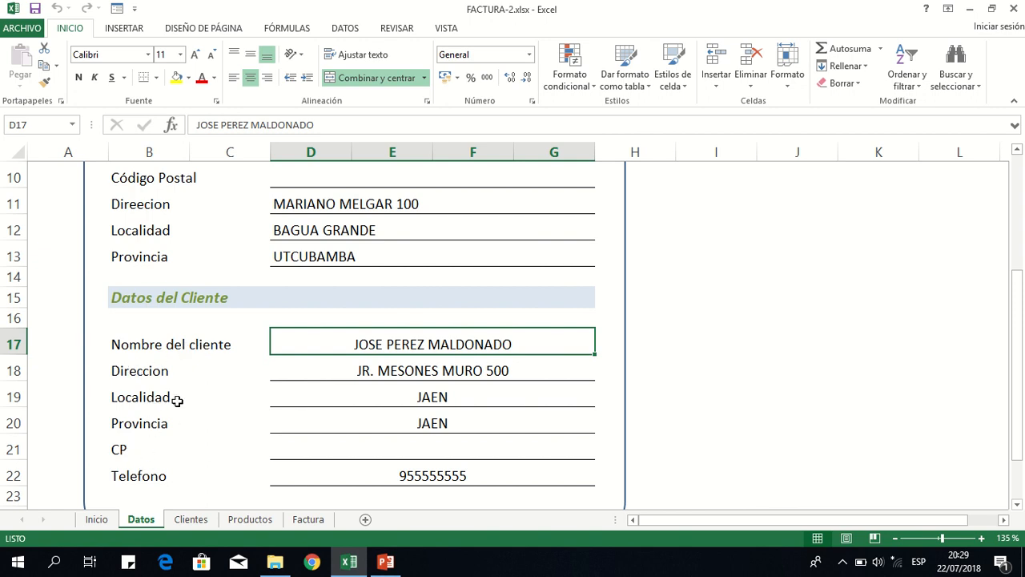
pyautogui.moveTo(156, 346); pyautogui.dragTo(138, 470)
pyautogui.hotkey('ctrl', 'c')
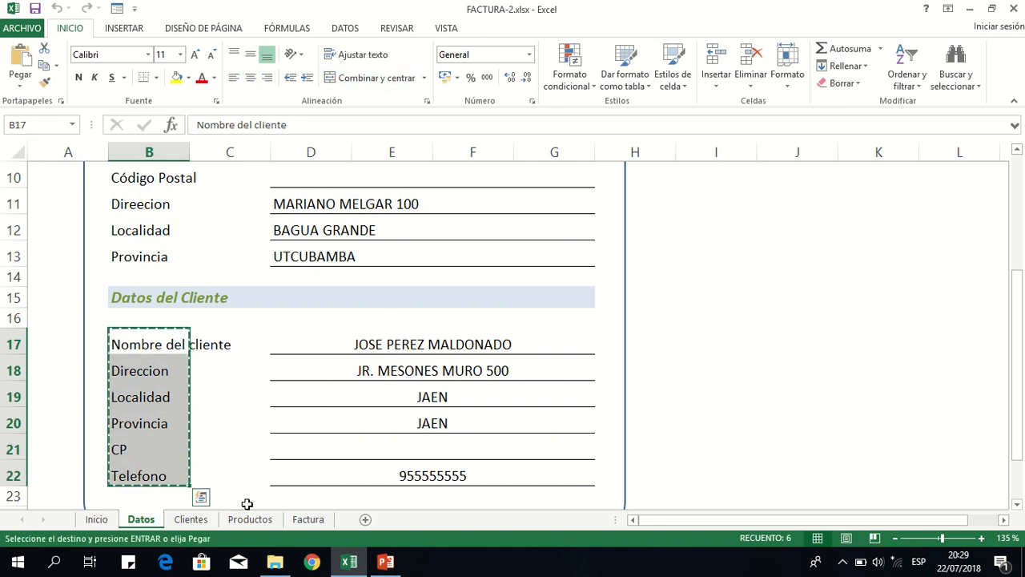
pyautogui.click(204, 523)
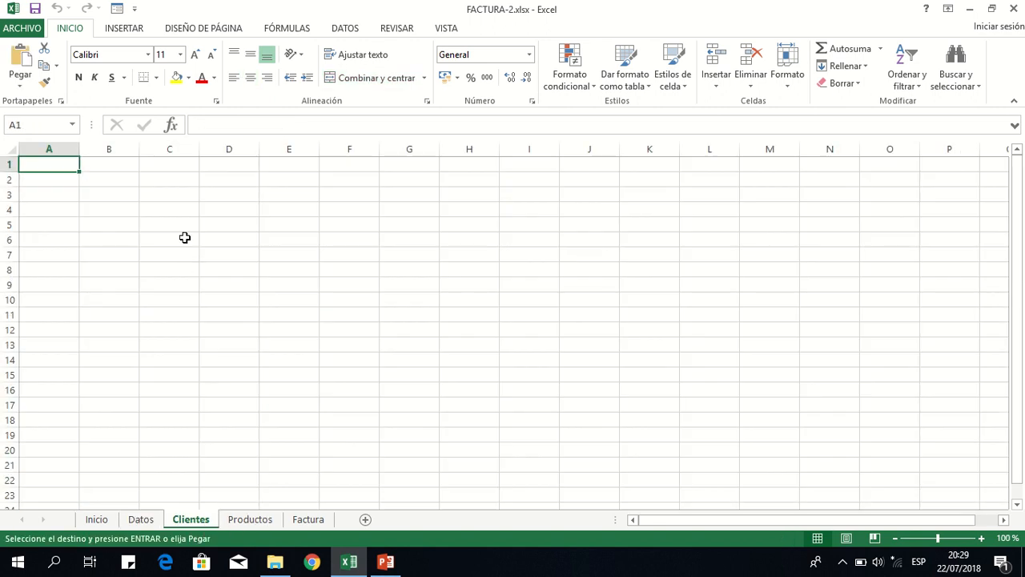
pyautogui.rightClick(65, 162)
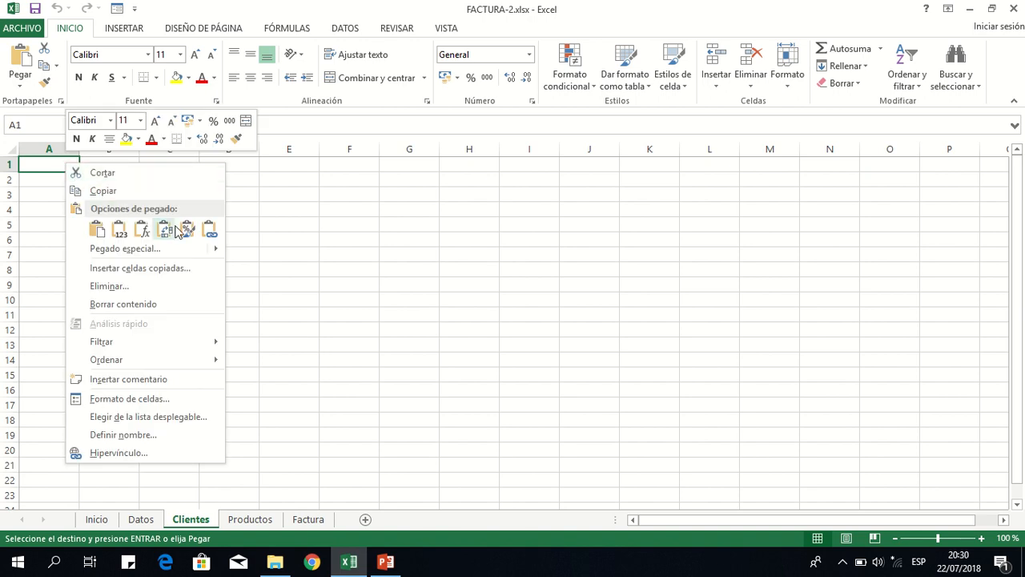
pyautogui.moveTo(219, 253)
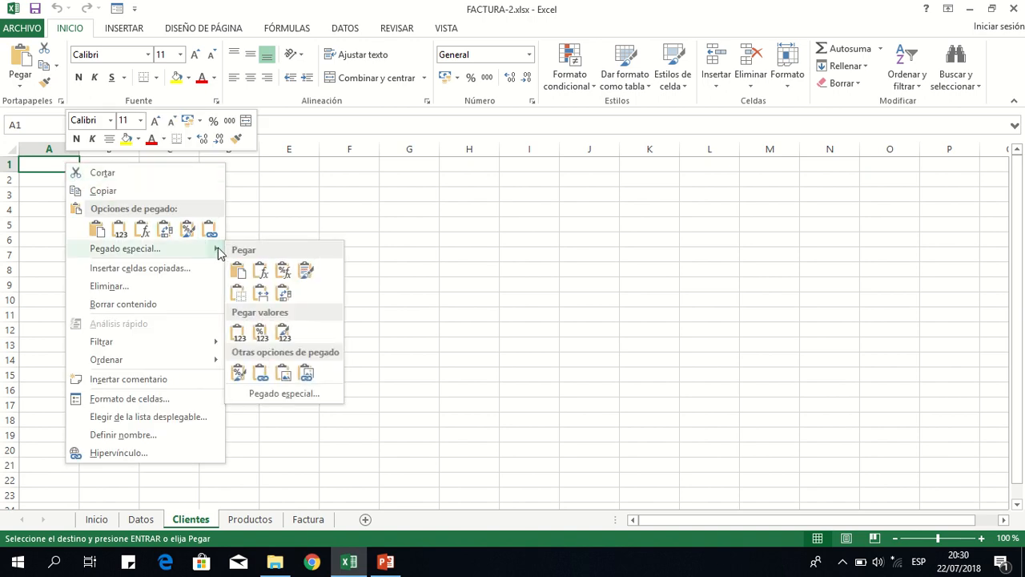
pyautogui.click(268, 376)
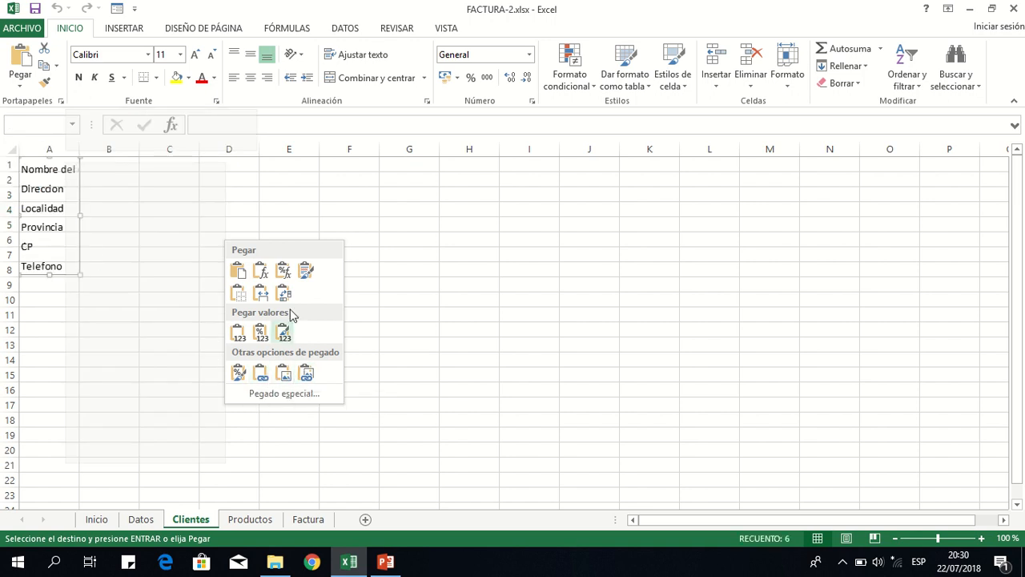
pyautogui.click(284, 393)
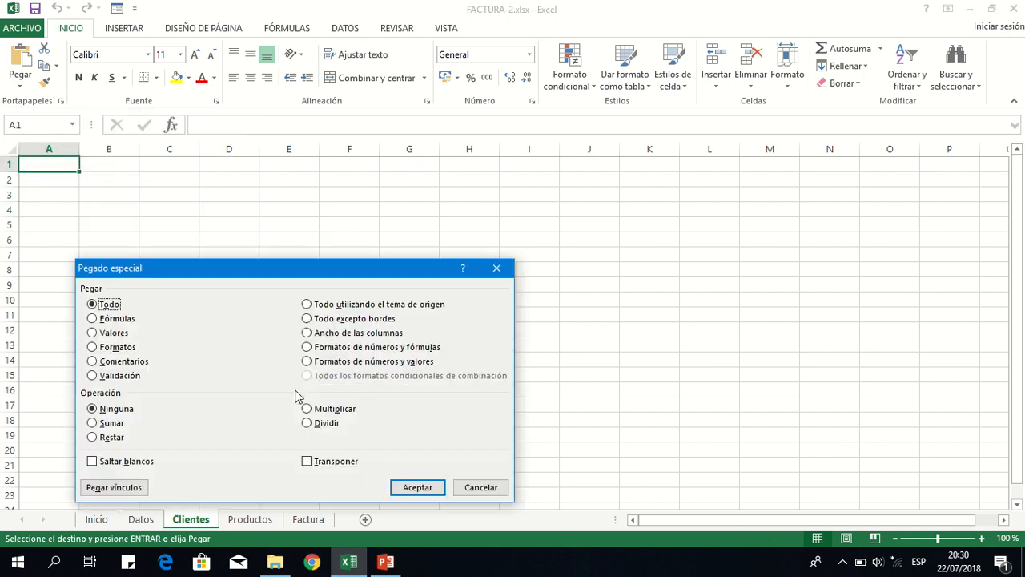
pyautogui.click(334, 463)
pyautogui.click(93, 332)
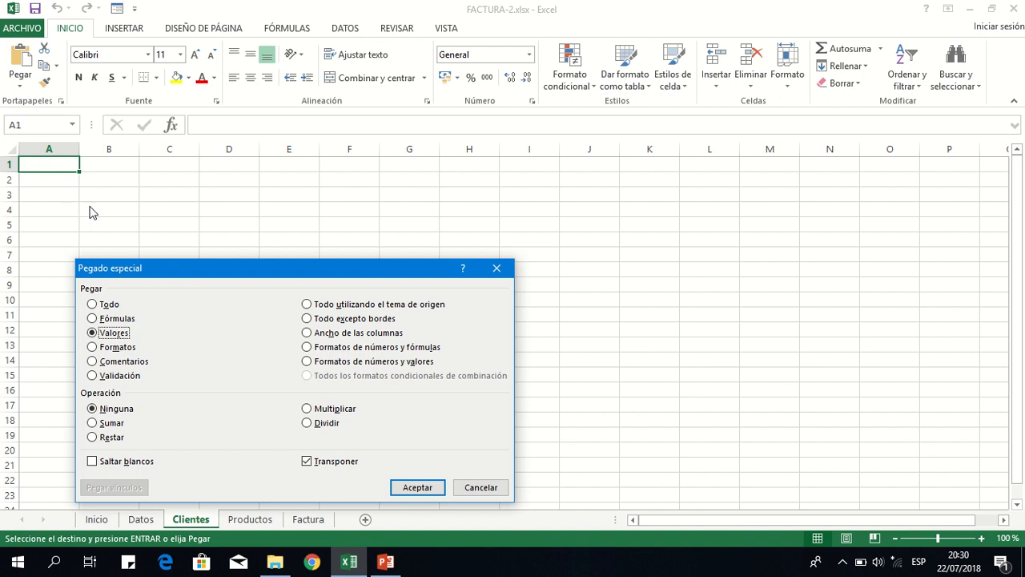
pyautogui.click(418, 487)
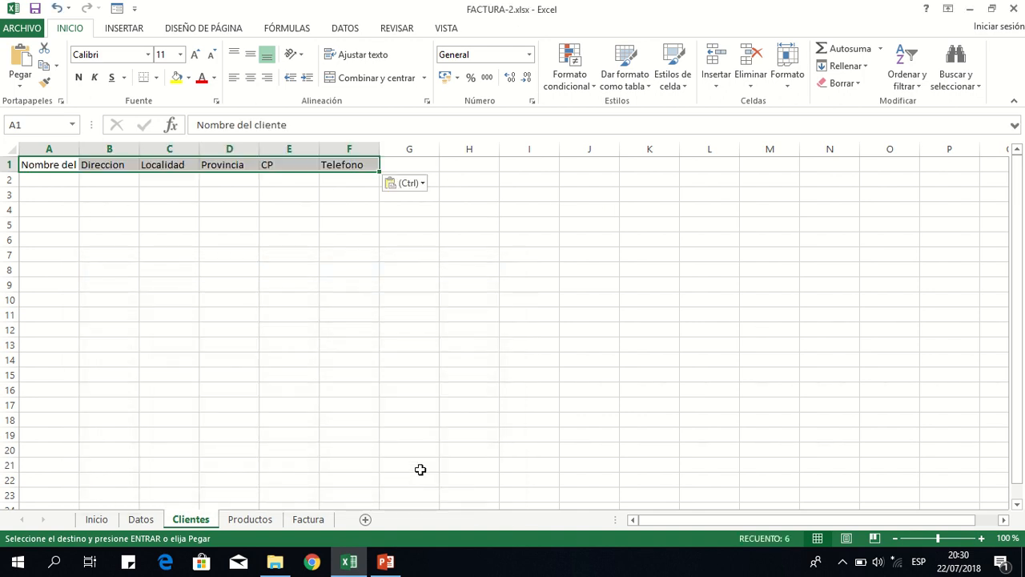
# Autofit column A of the Clientes sheet to the Nombre del cliente header.
pyautogui.click(267, 205)
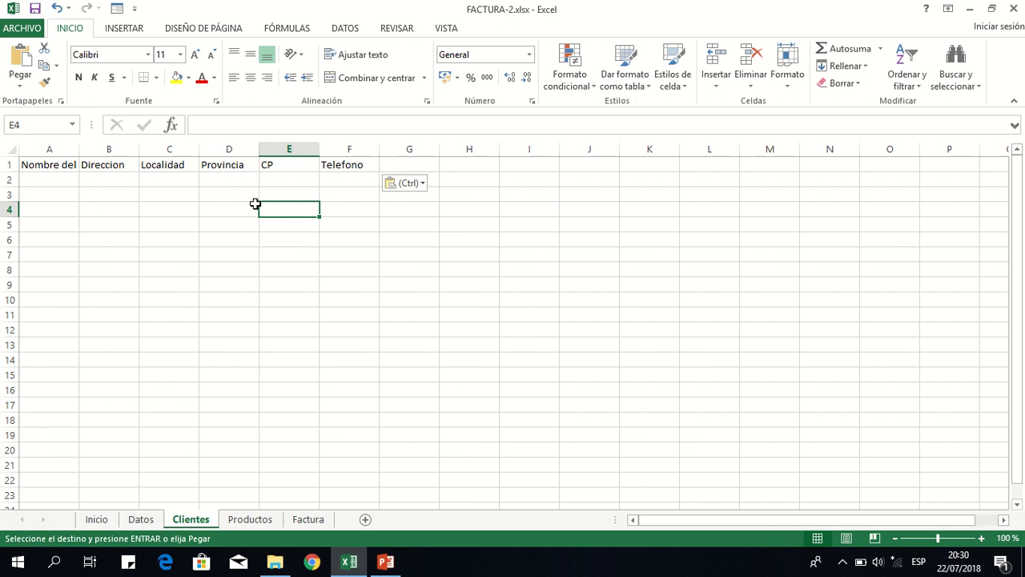
pyautogui.doubleClick(79, 143)
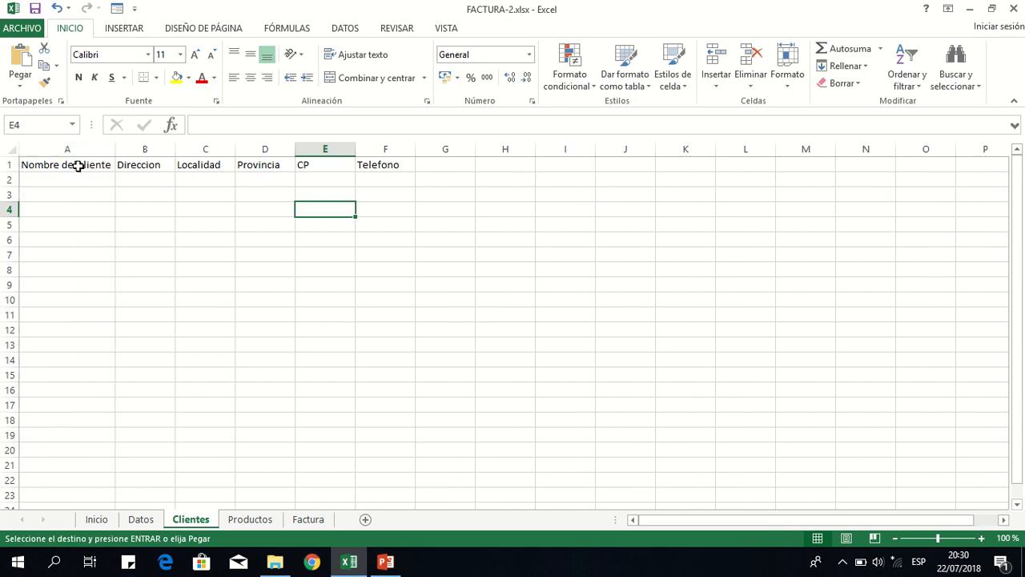
pyautogui.click(78, 166)
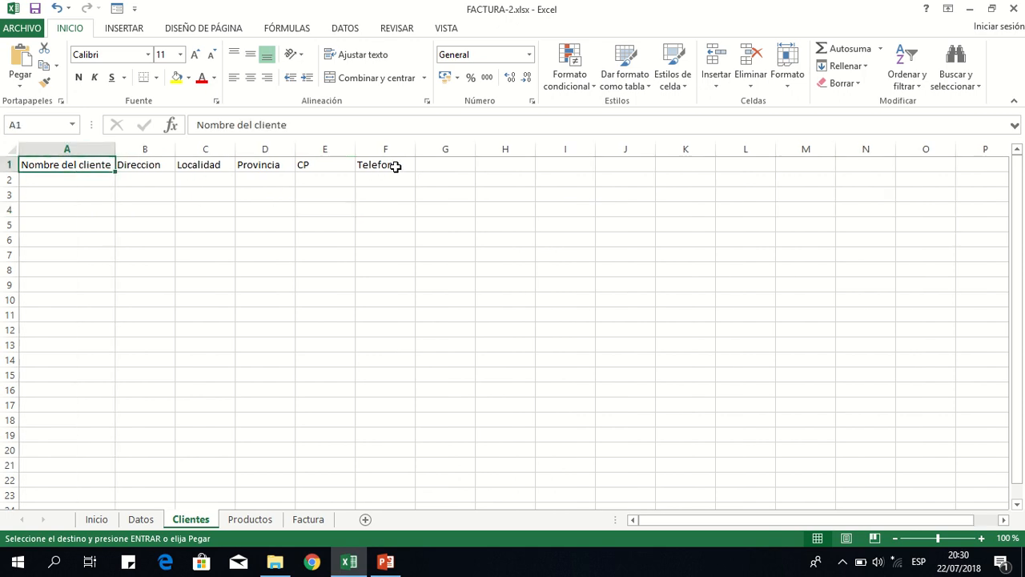
# Clear the pending copy selection on Datos and check the customer name cell before returning to the Clientes sheet.
pyautogui.click(138, 519)
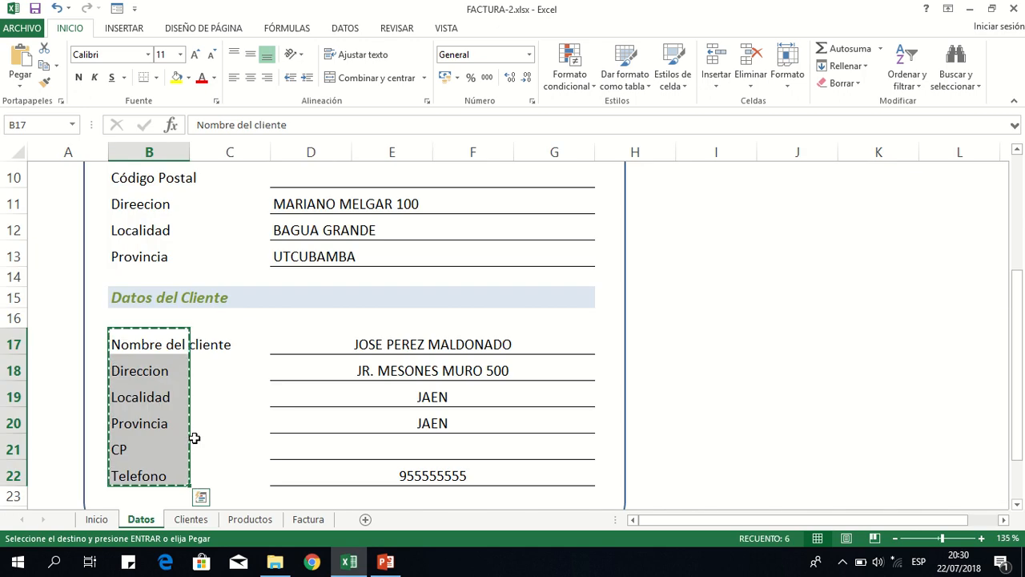
pyautogui.press('Escape')
pyautogui.click(402, 345)
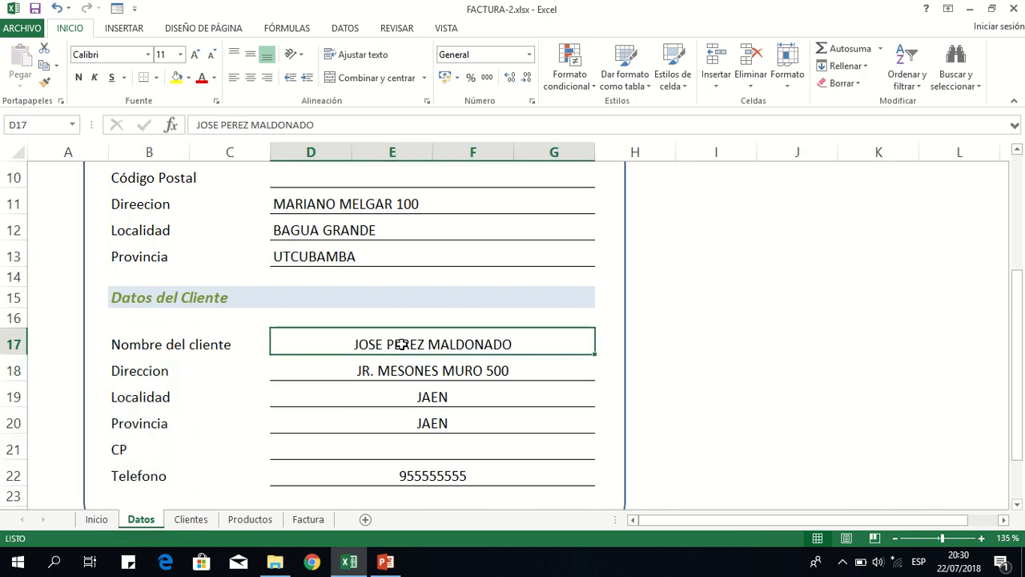
pyautogui.click(191, 520)
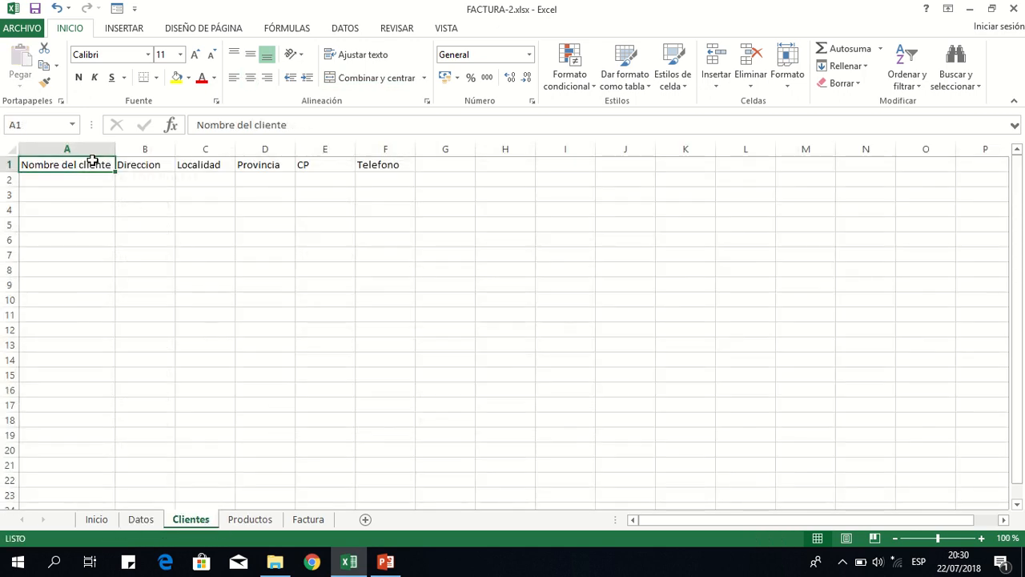
# Fill the header cells A1:F1 of the Clientes sheet with a darker tan theme colour.
pyautogui.moveTo(94, 165); pyautogui.dragTo(364, 164)
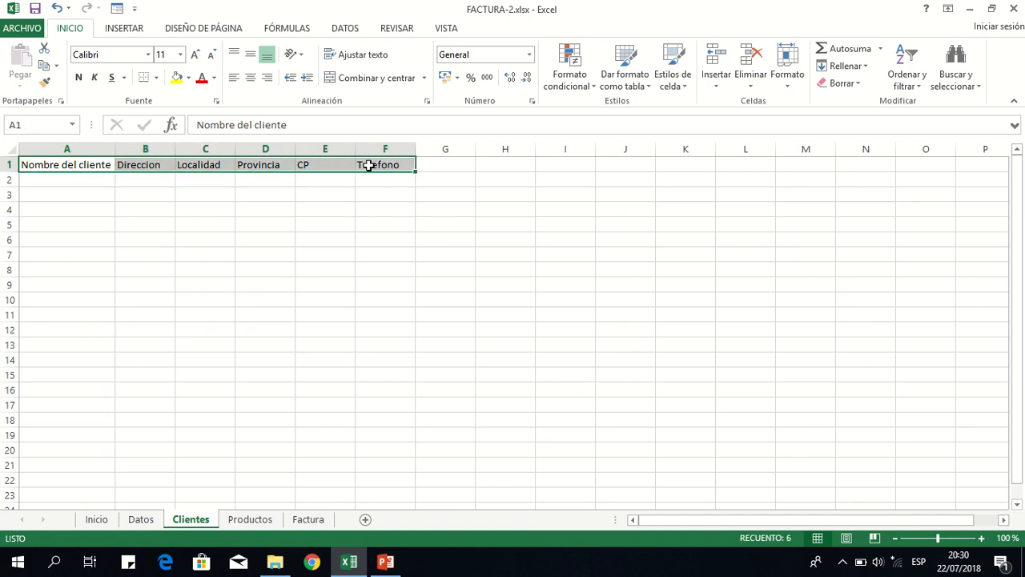
pyautogui.click(189, 79)
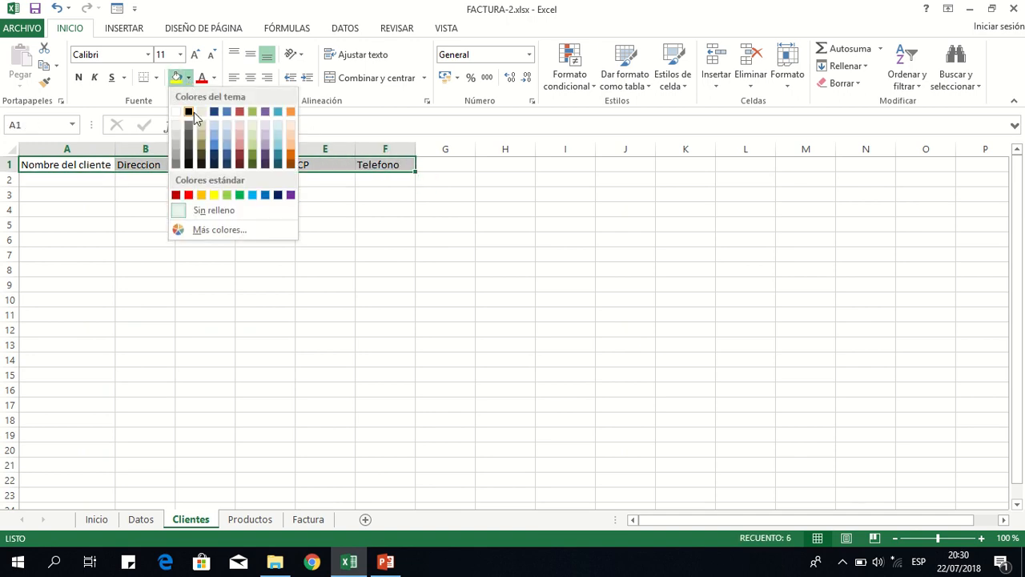
pyautogui.click(200, 139)
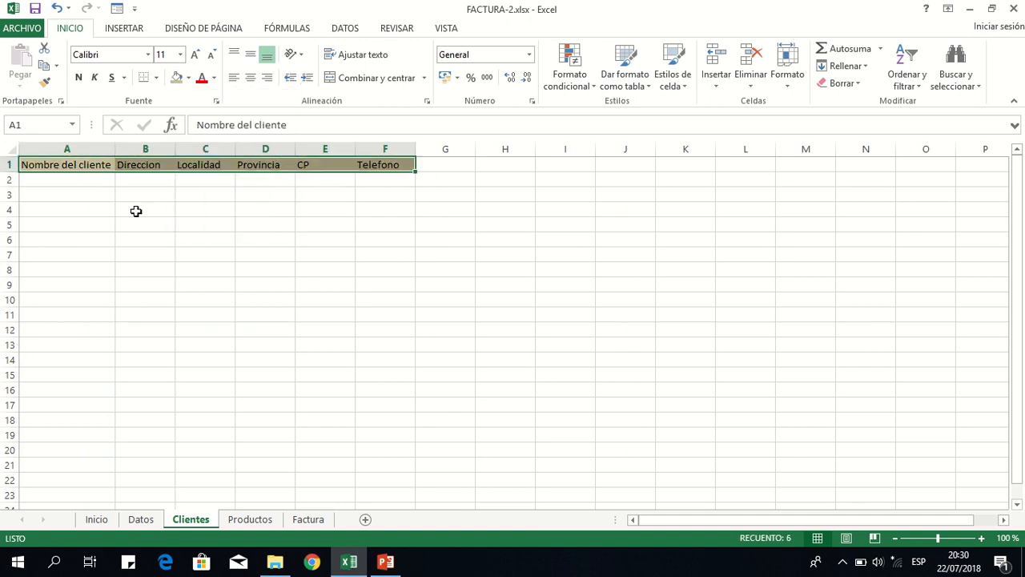
pyautogui.click(131, 210)
pyautogui.click(132, 178)
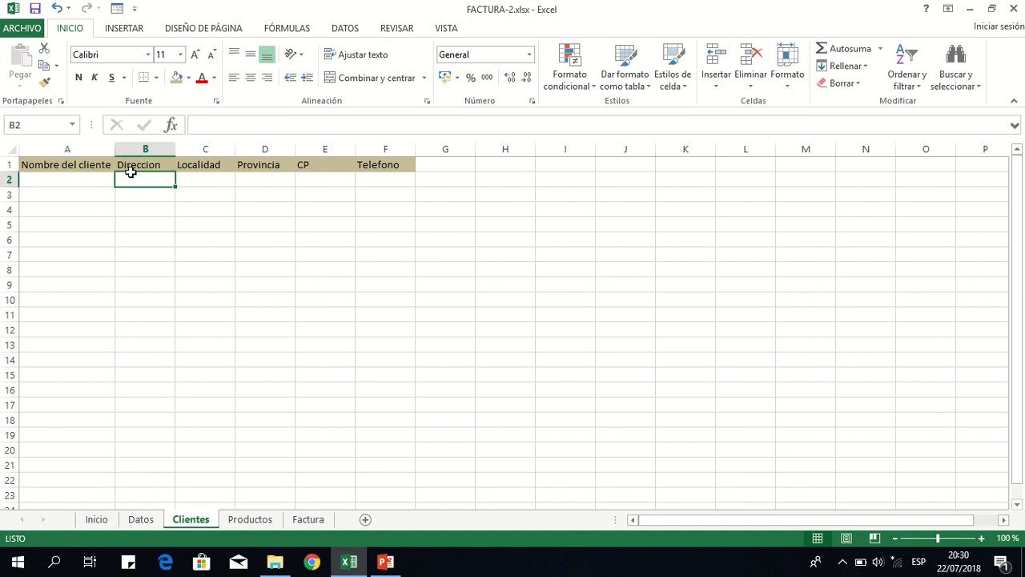
# Widen columns A to D of the Clientes sheet to make room for customer name, address, locality and province.
pyautogui.moveTo(115, 149); pyautogui.dragTo(202, 152)
pyautogui.click(190, 195)
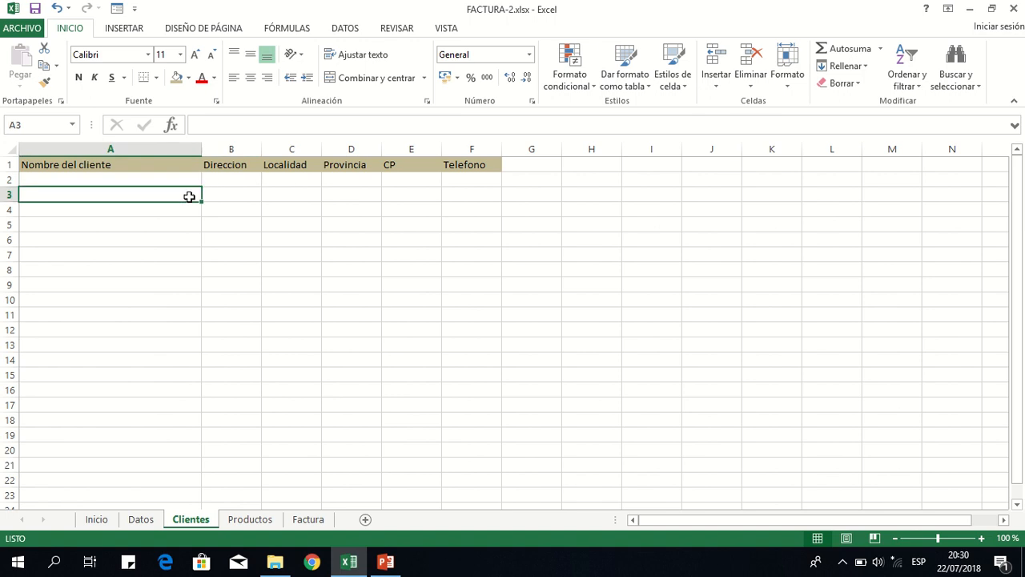
pyautogui.click(241, 192)
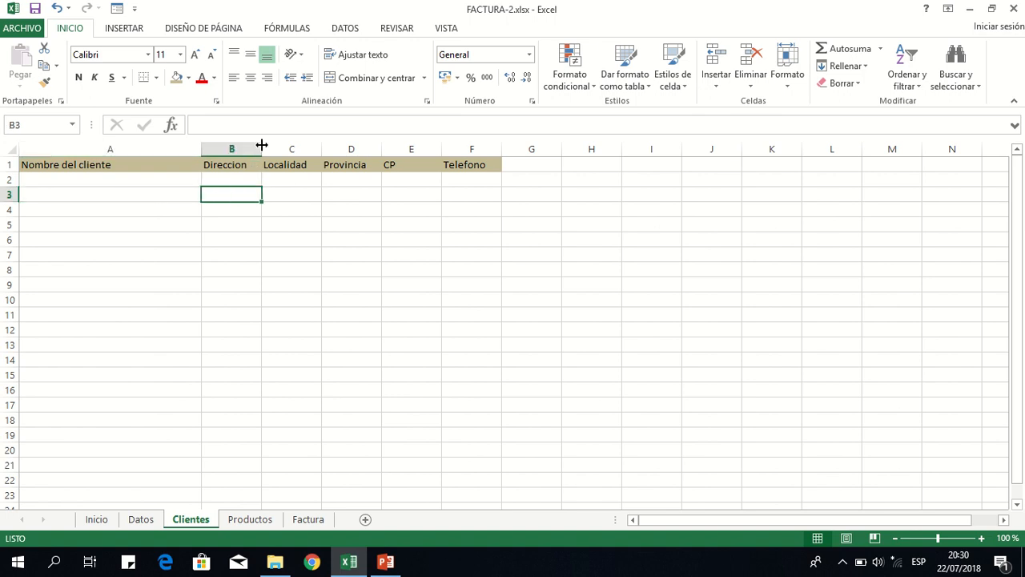
pyautogui.moveTo(261, 145); pyautogui.dragTo(416, 141)
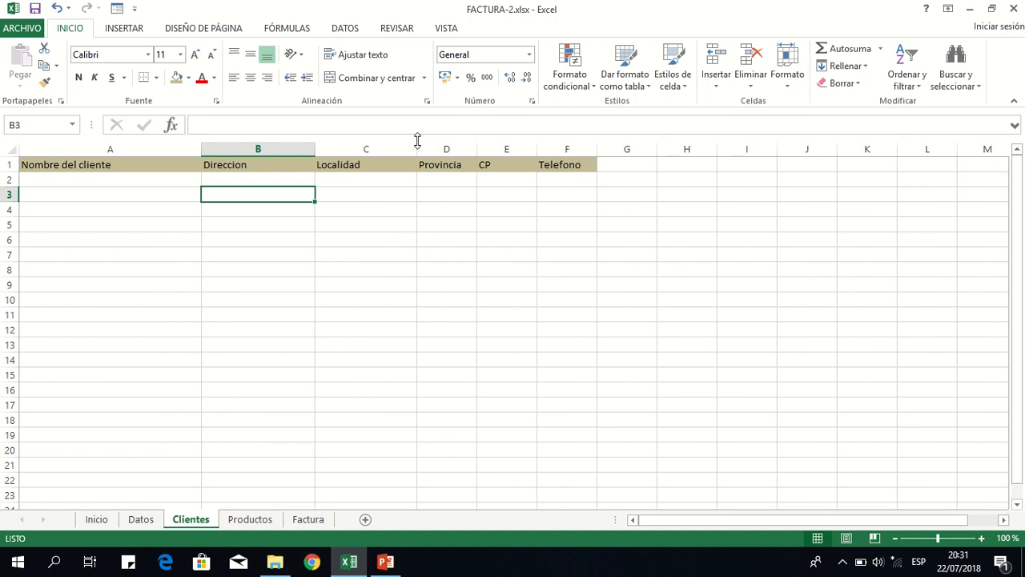
pyautogui.moveTo(480, 145); pyautogui.dragTo(508, 145)
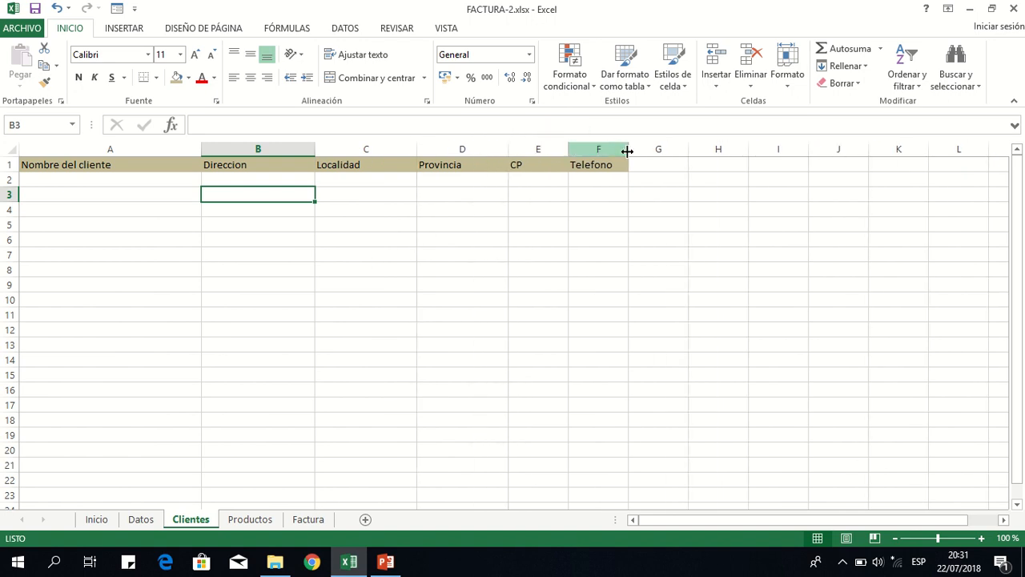
pyautogui.click(619, 201)
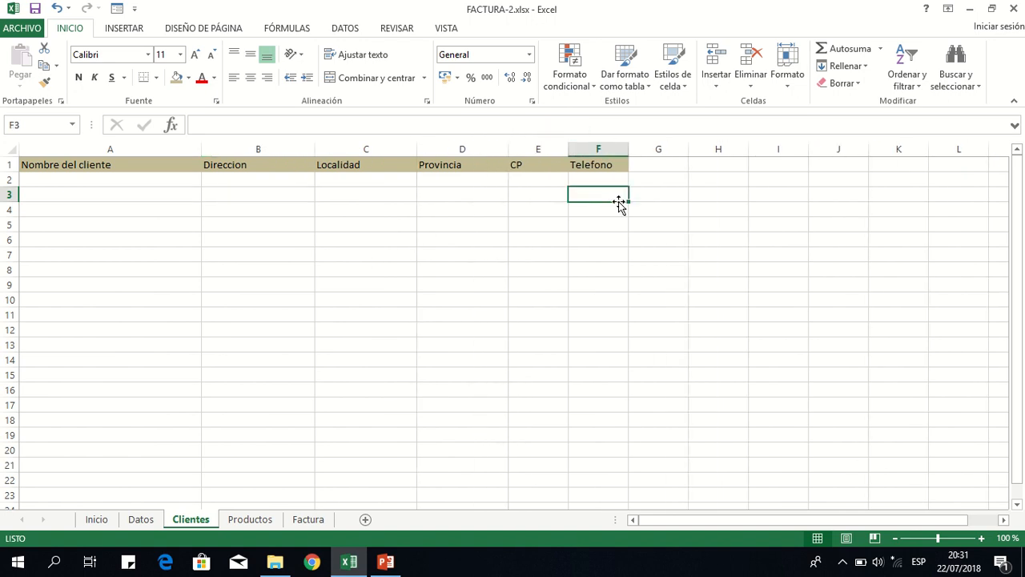
# Compare the customer fields of the Datos form with the header columns and empty rows of the Clientes sheet.
pyautogui.click(114, 180)
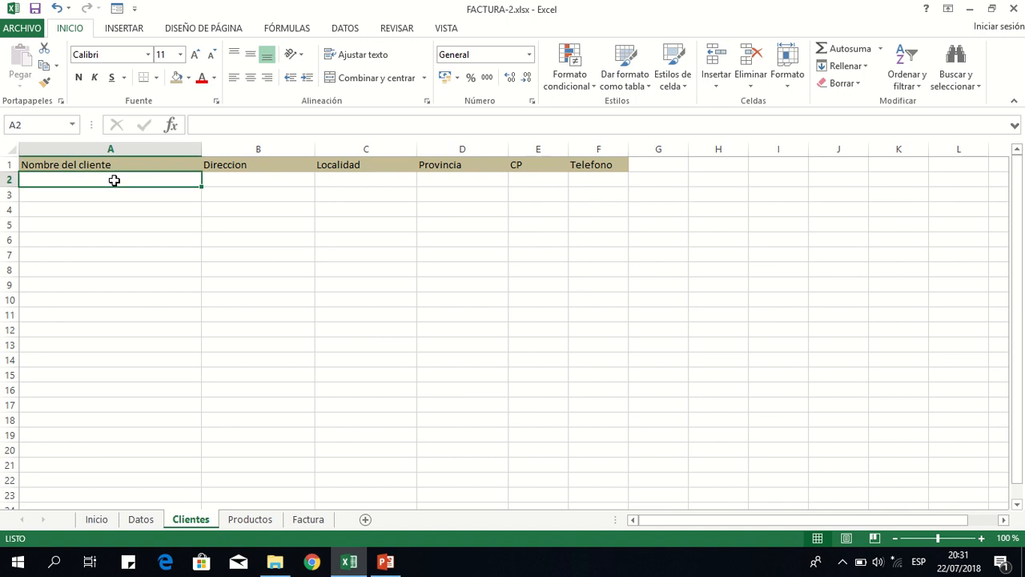
pyautogui.click(139, 520)
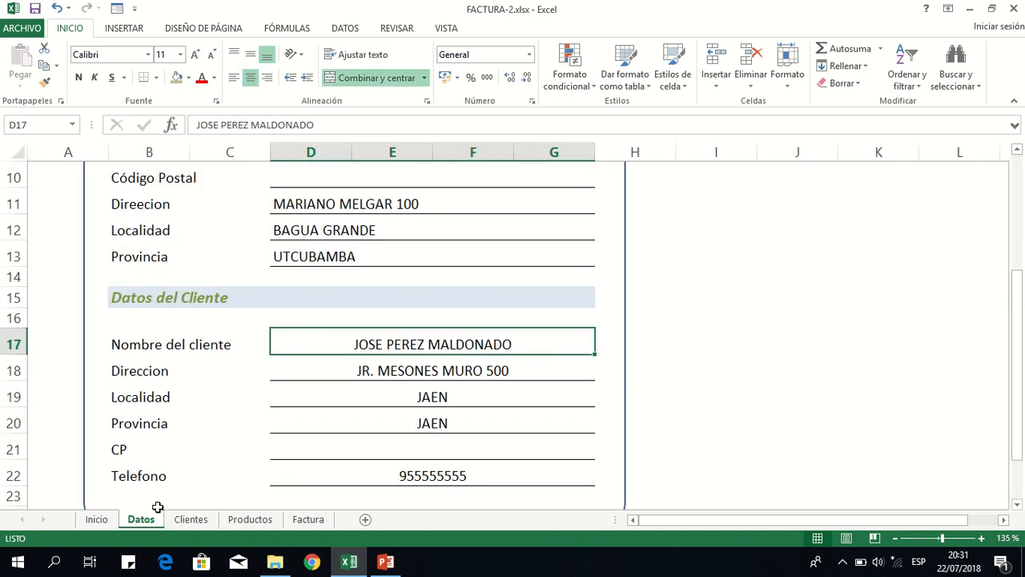
pyautogui.click(565, 467)
pyautogui.scroll(-1, 565, 467)
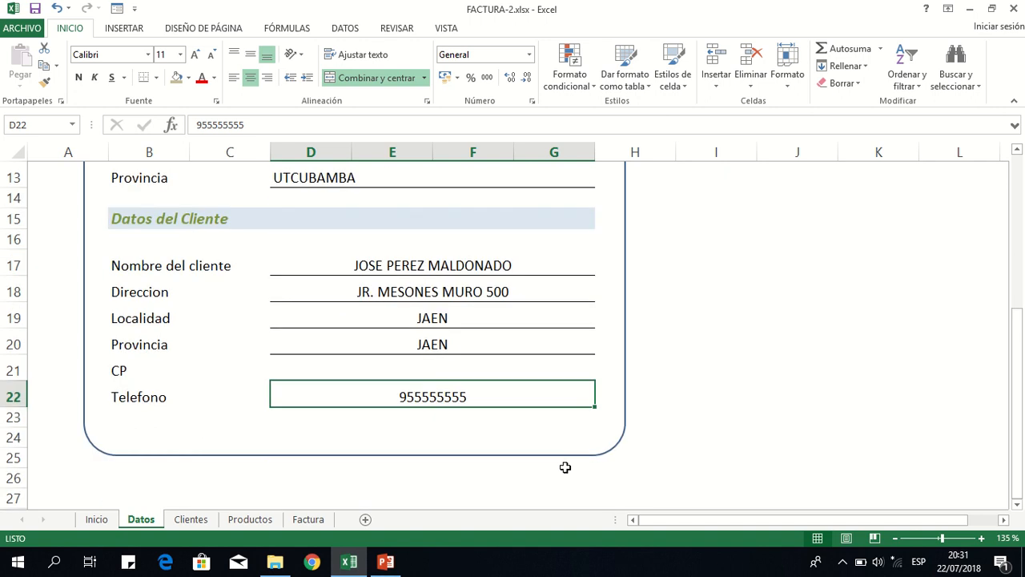
pyautogui.click(606, 395)
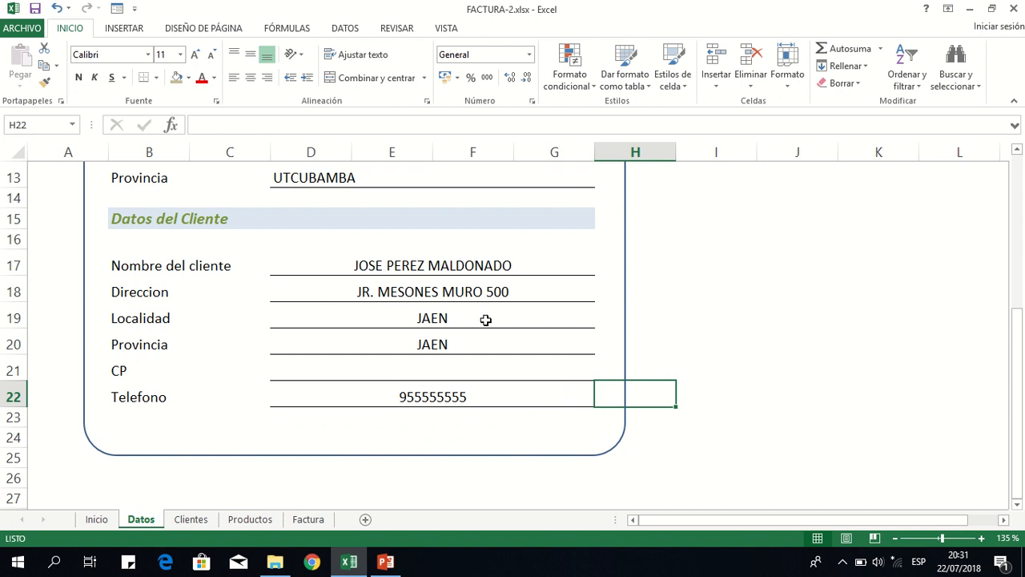
pyautogui.click(190, 520)
pyautogui.press('Right')
pyautogui.press('Right')
pyautogui.press('Right')
pyautogui.press('Right')
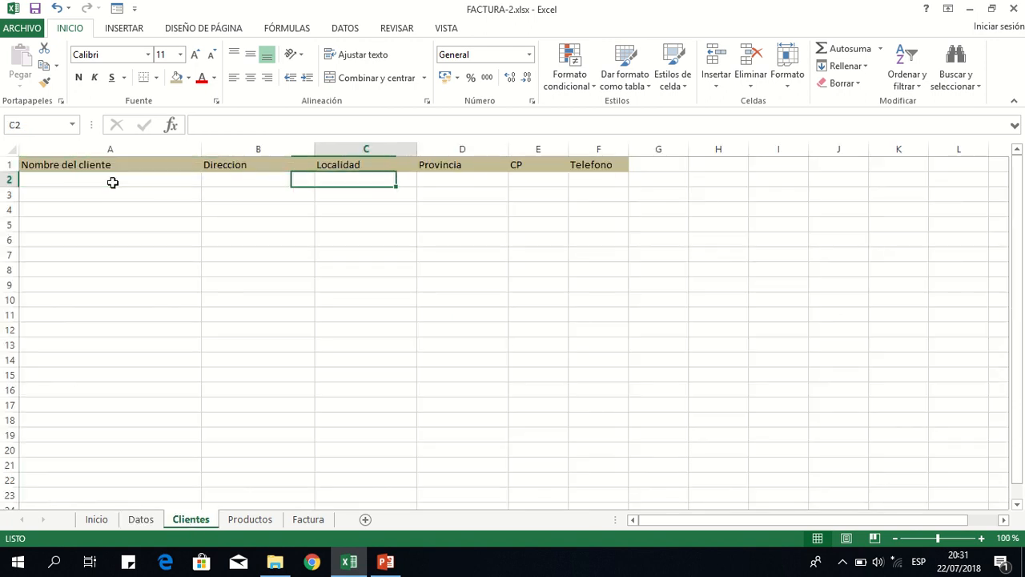
pyautogui.press('Right')
pyautogui.press('Left')
pyautogui.press('Left')
pyautogui.press('Left')
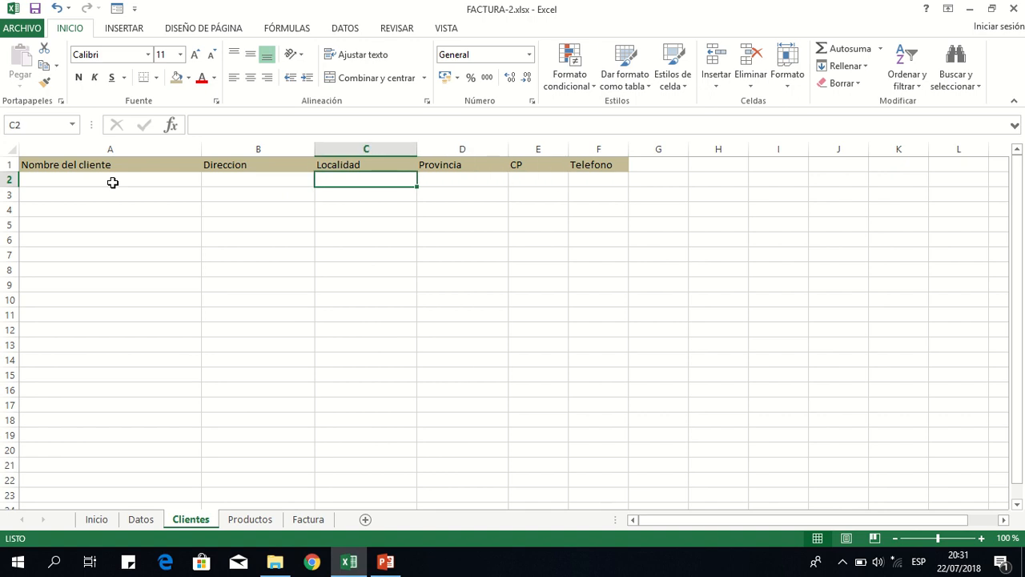
pyautogui.click(94, 196)
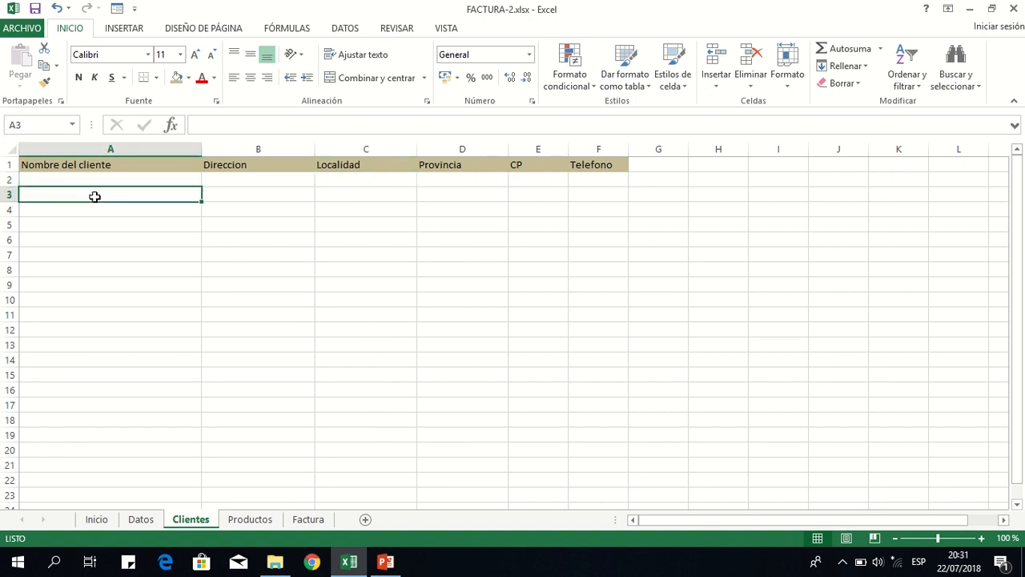
pyautogui.click(111, 212)
pyautogui.click(119, 225)
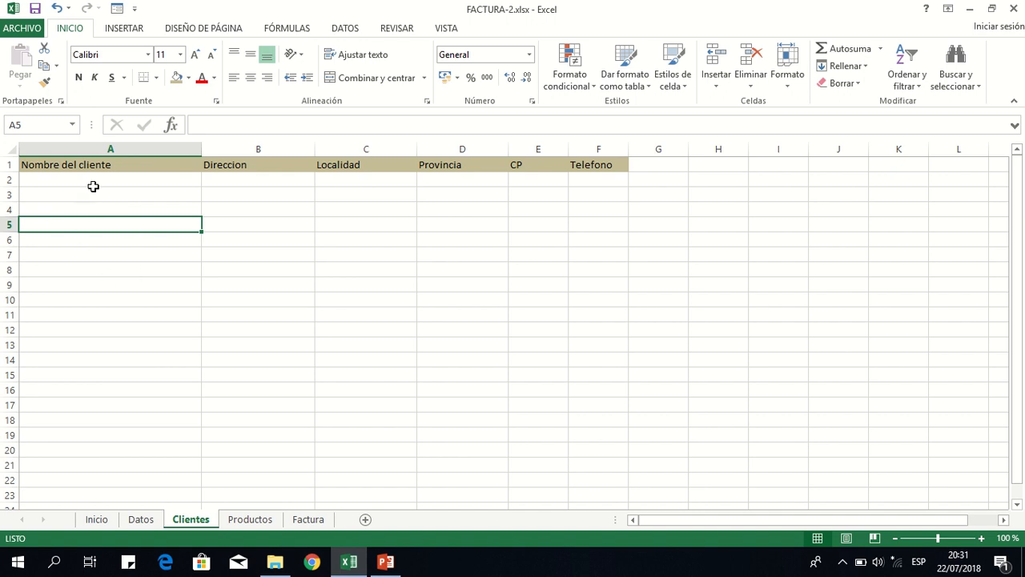
# Draw a rounded rectangle about 2.67 cm wide and 0.88 cm high below the Telefono row on the Datos sheet.
pyautogui.click(141, 520)
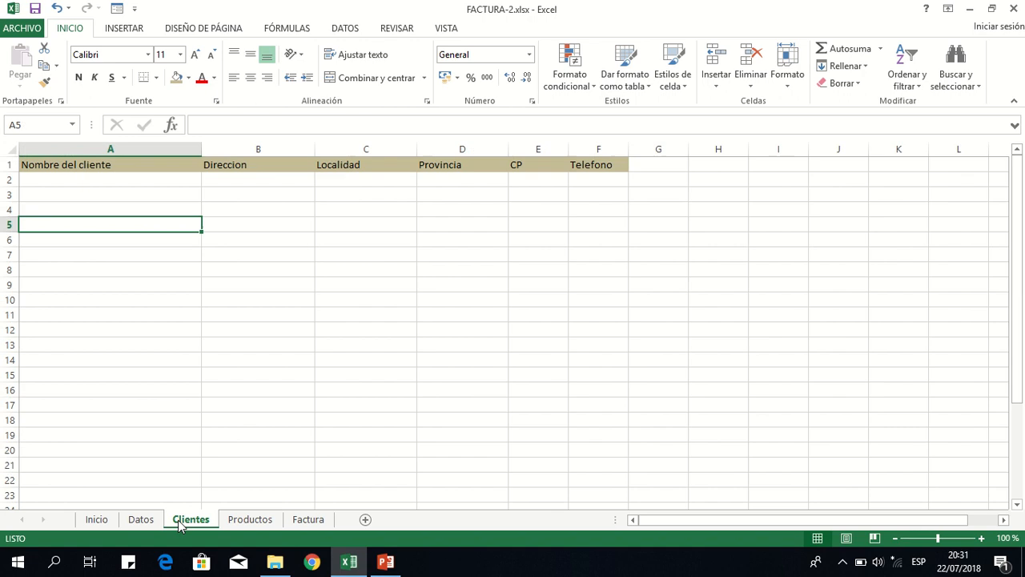
pyautogui.click(180, 523)
pyautogui.click(136, 521)
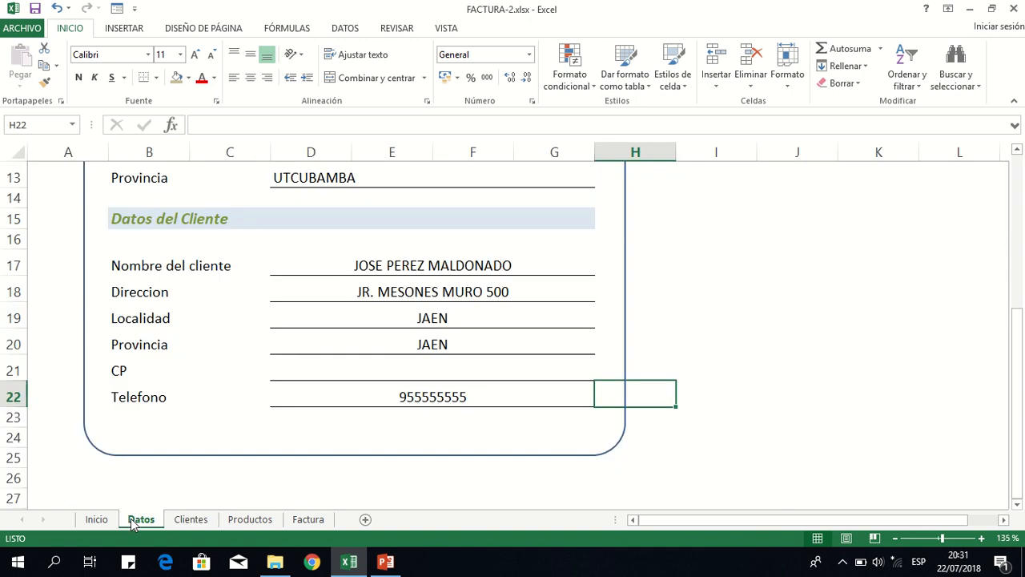
pyautogui.click(590, 422)
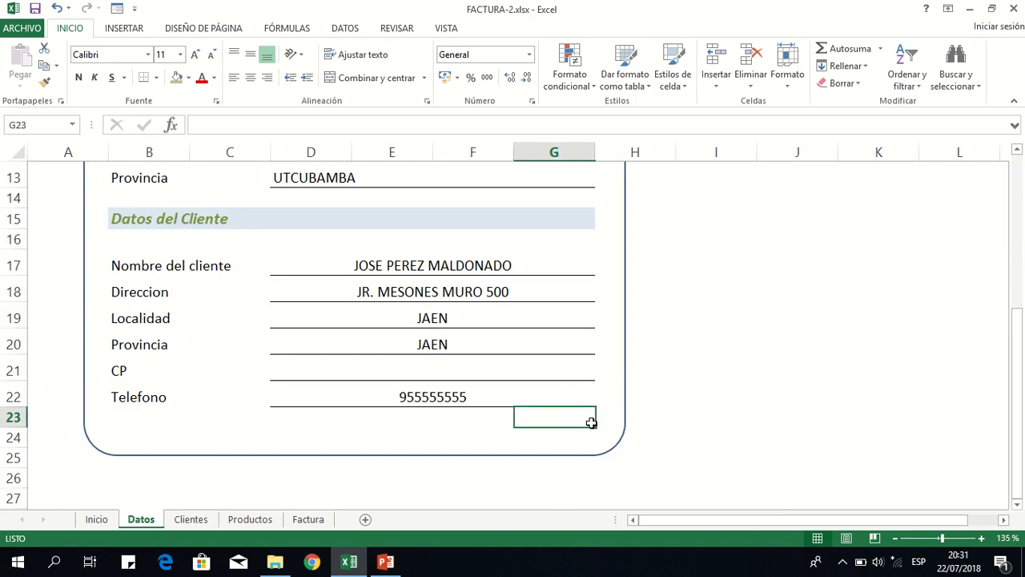
pyautogui.click(563, 440)
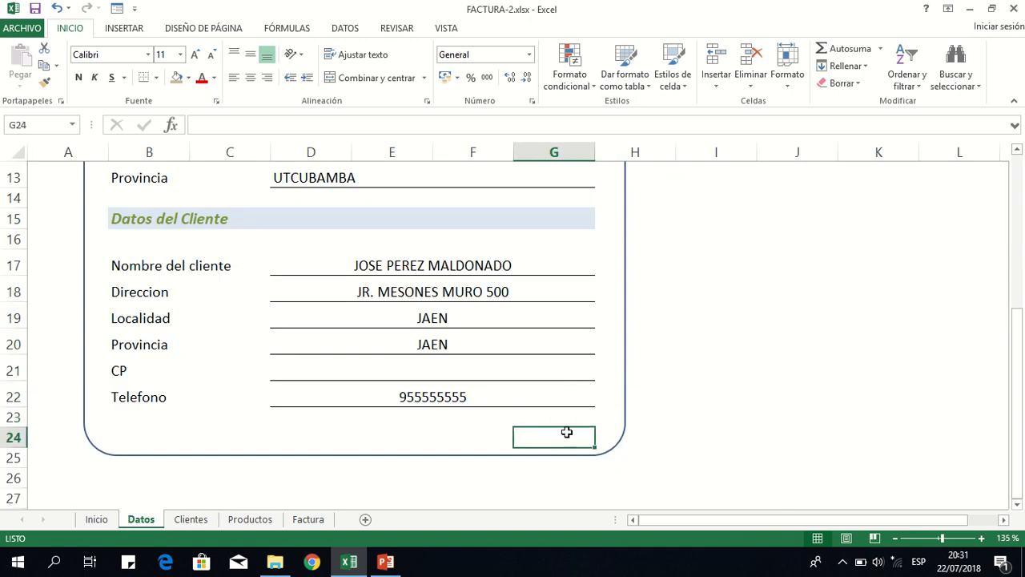
pyautogui.click(574, 421)
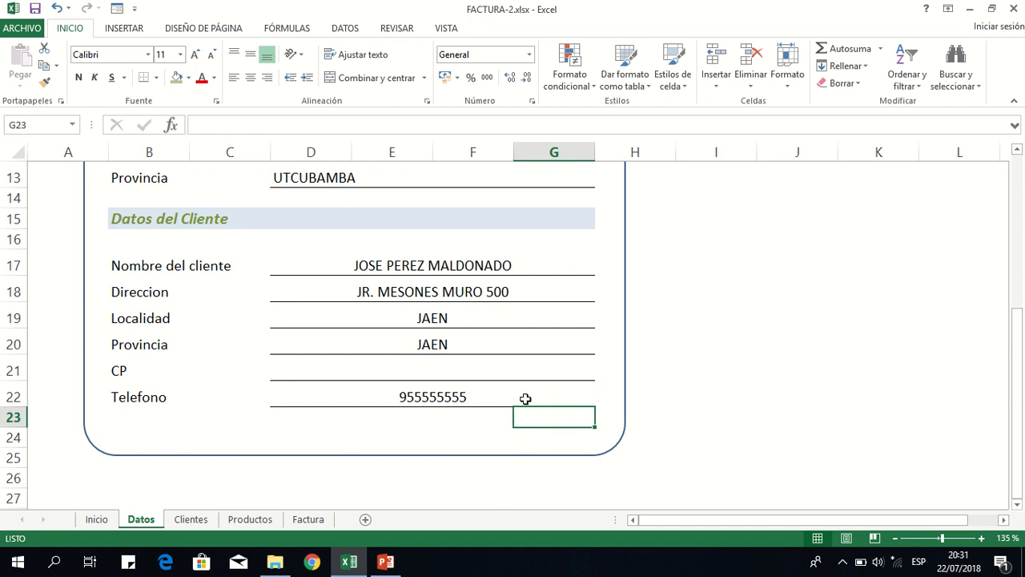
pyautogui.click(133, 30)
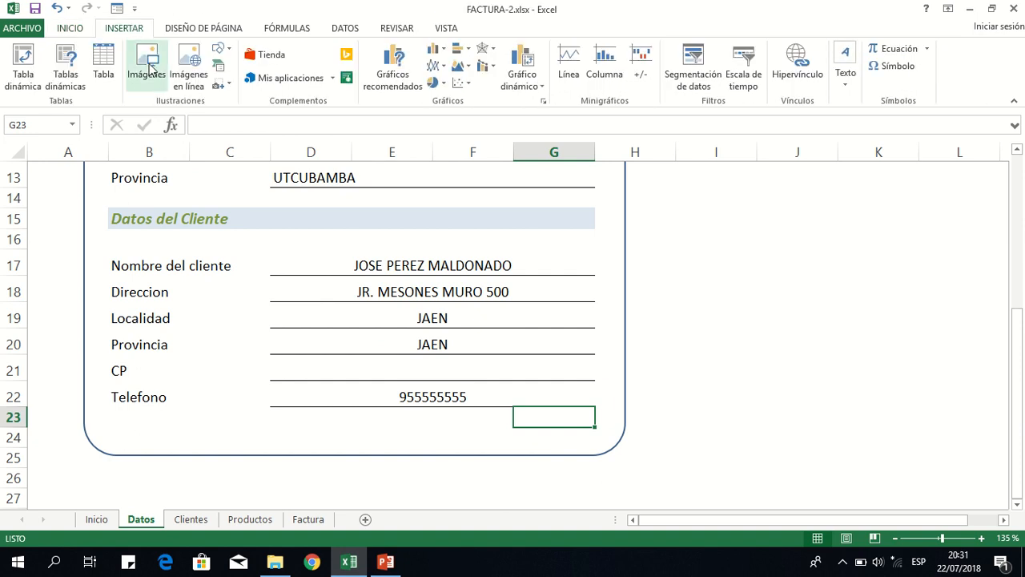
pyautogui.click(220, 48)
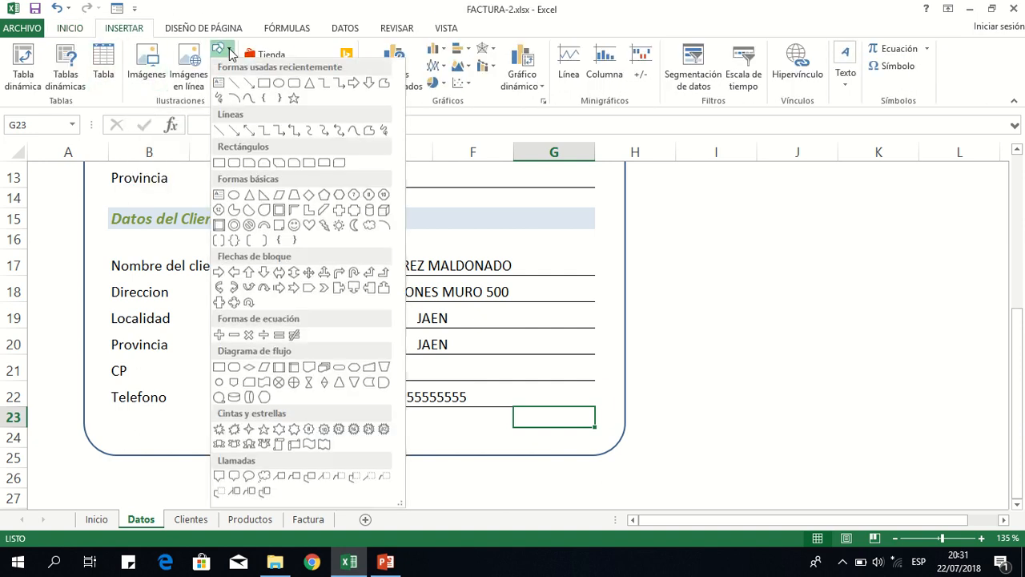
pyautogui.click(294, 83)
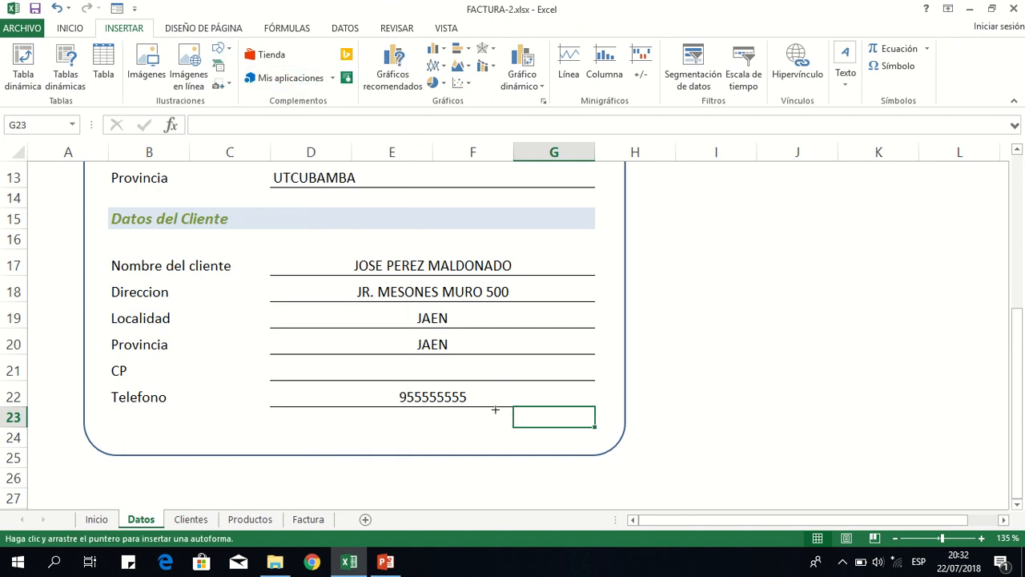
pyautogui.moveTo(495, 413); pyautogui.dragTo(599, 446)
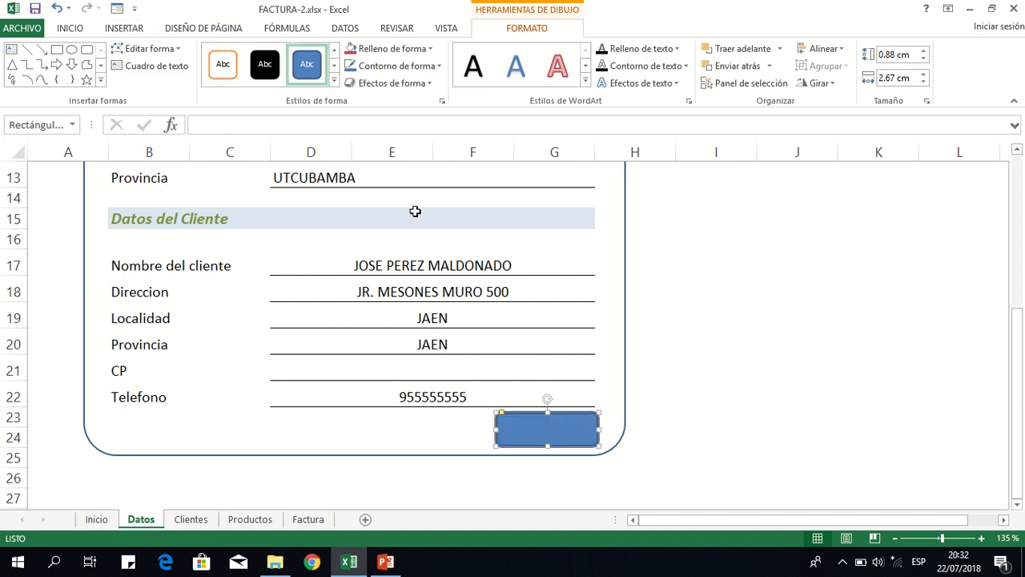
# Apply a purple gradient shape style to the rounded rectangle and label it GRABAR.
pyautogui.click(334, 81)
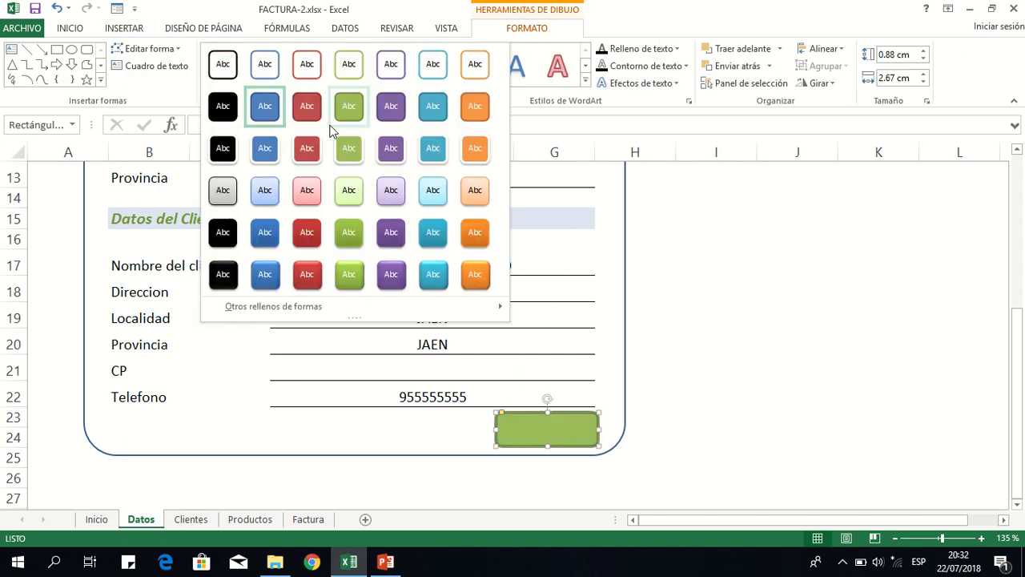
pyautogui.click(380, 229)
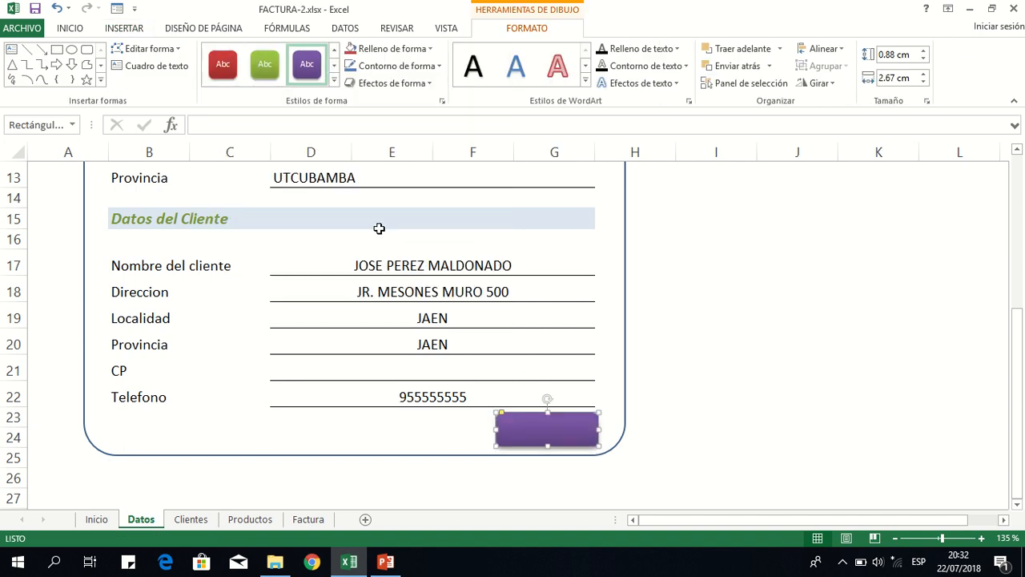
pyautogui.rightClick(548, 434)
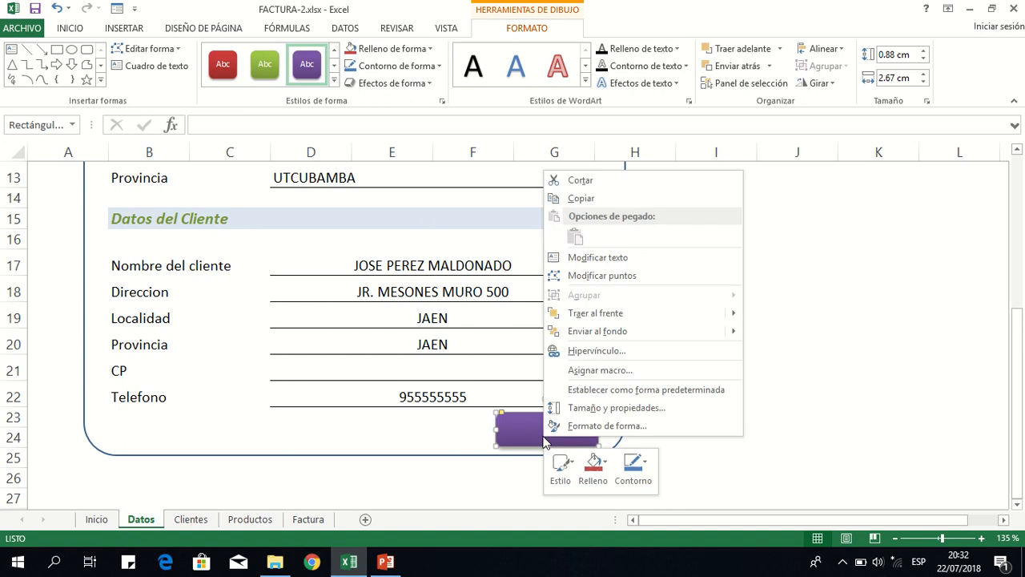
pyautogui.click(600, 258)
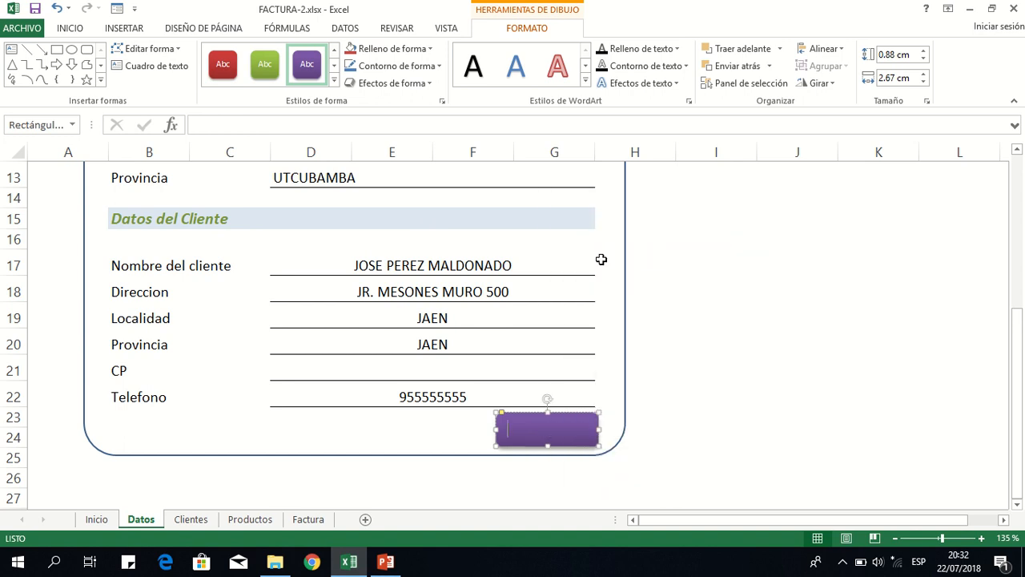
pyautogui.write('GRABAR')
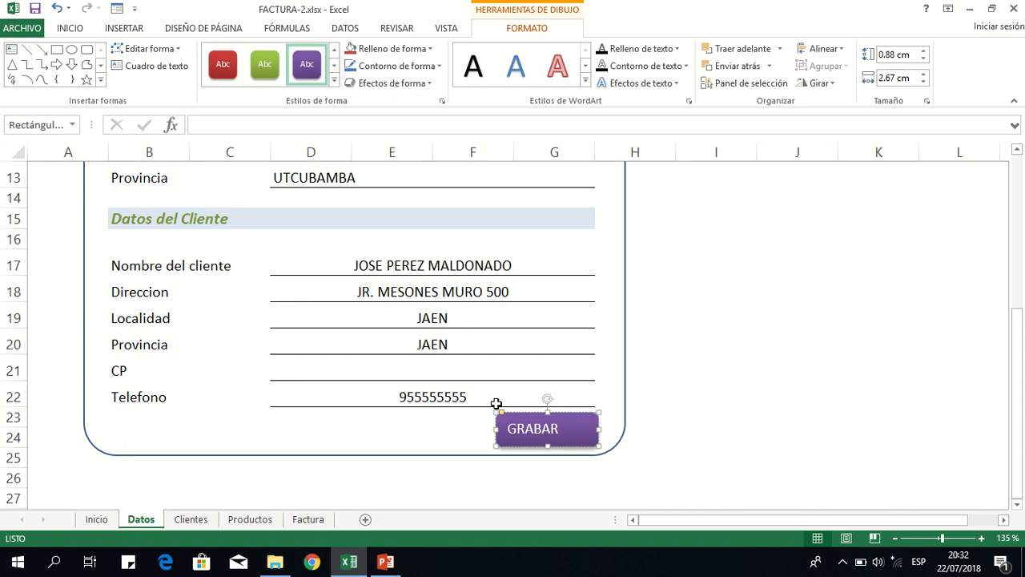
# Centre the GRABAR label horizontally in its shape and make it bold.
pyautogui.hotkey('ctrl', 'shift', 'f')
pyautogui.click(632, 378)
pyautogui.click(84, 30)
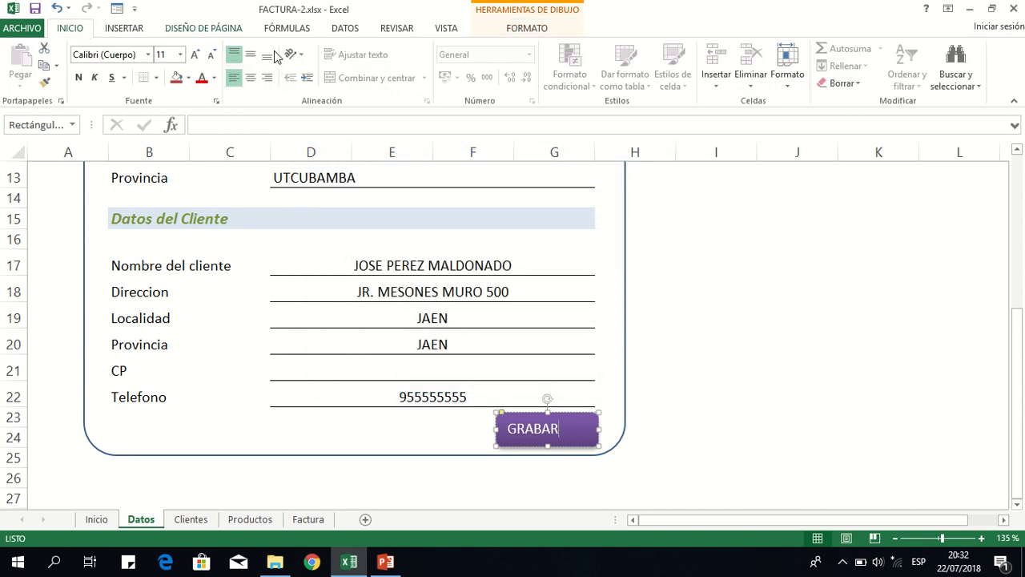
pyautogui.click(251, 78)
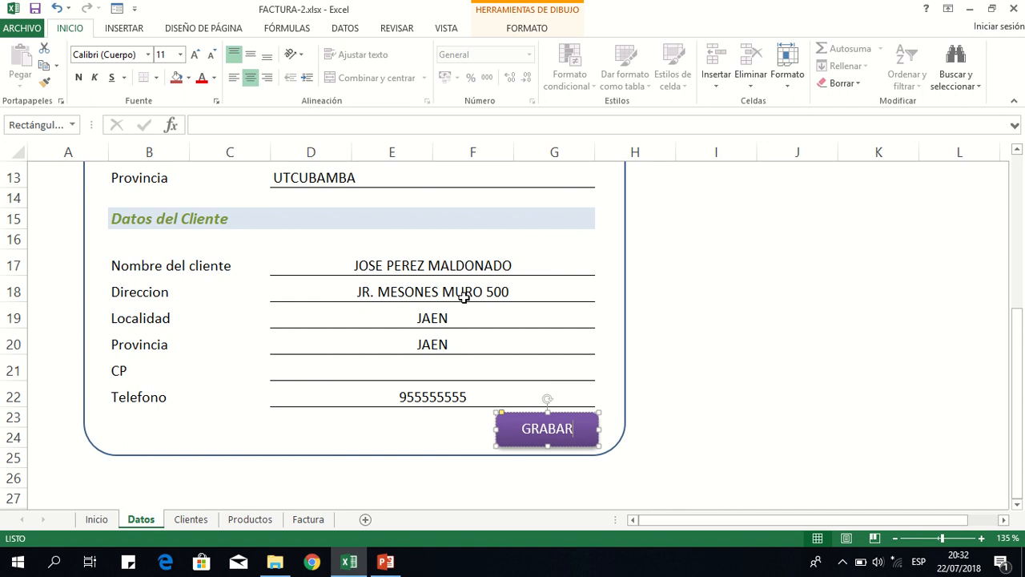
pyautogui.doubleClick(566, 420)
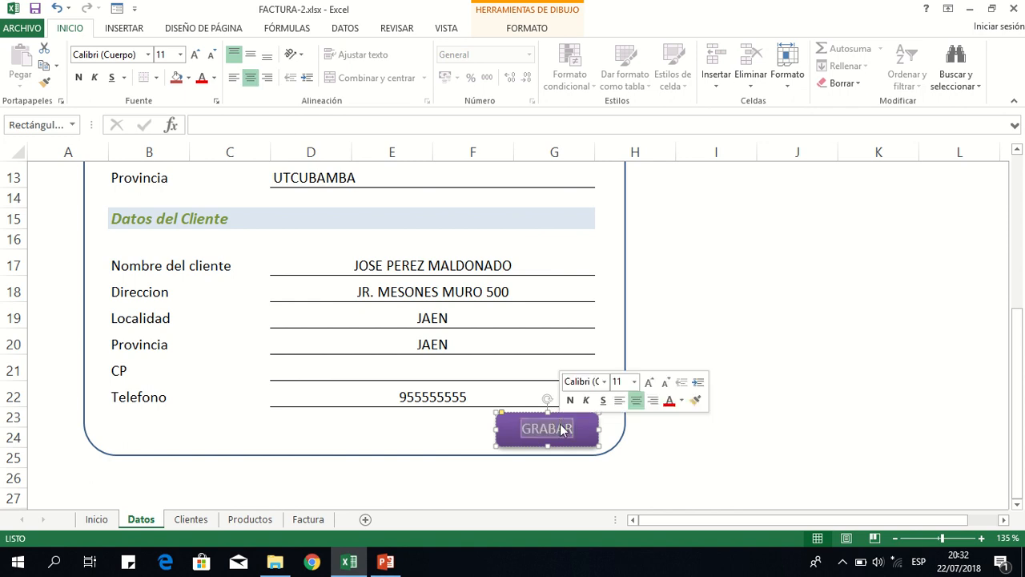
pyautogui.click(570, 400)
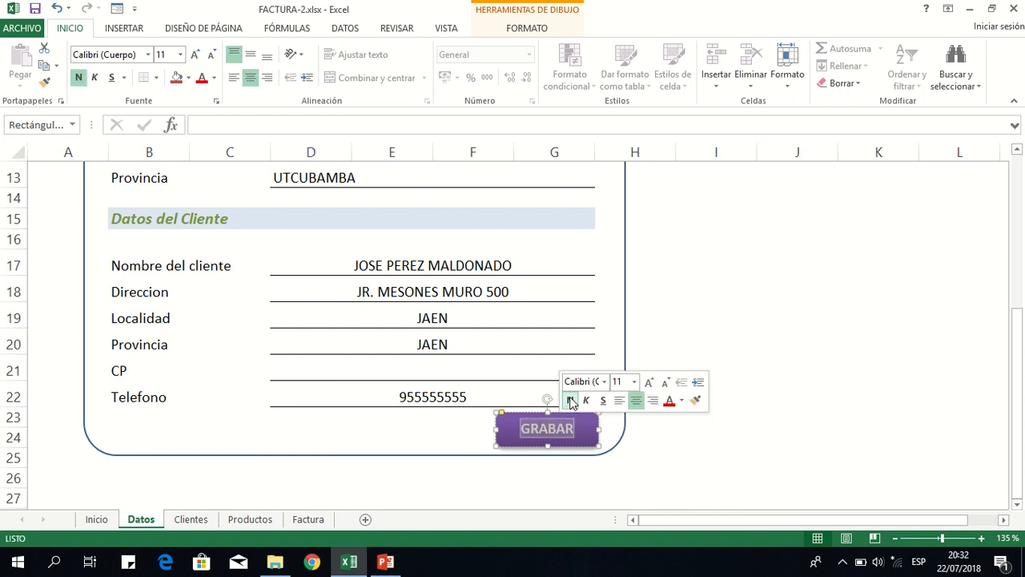
# Clear all the customer entries in D17:G22 of the Datos form, from Nombre del cliente to Telefono.
pyautogui.click(577, 433)
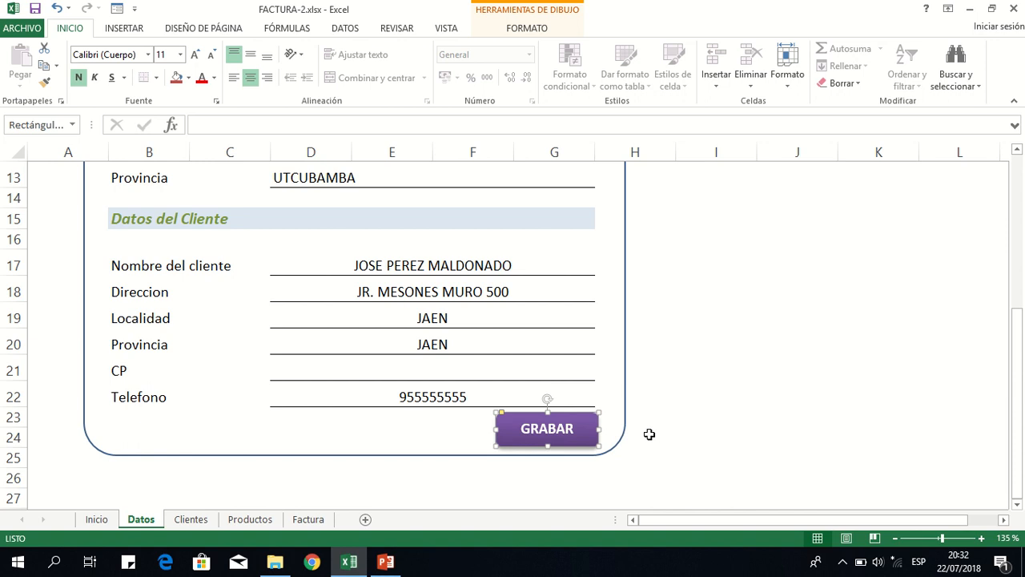
pyautogui.click(649, 434)
pyautogui.click(662, 417)
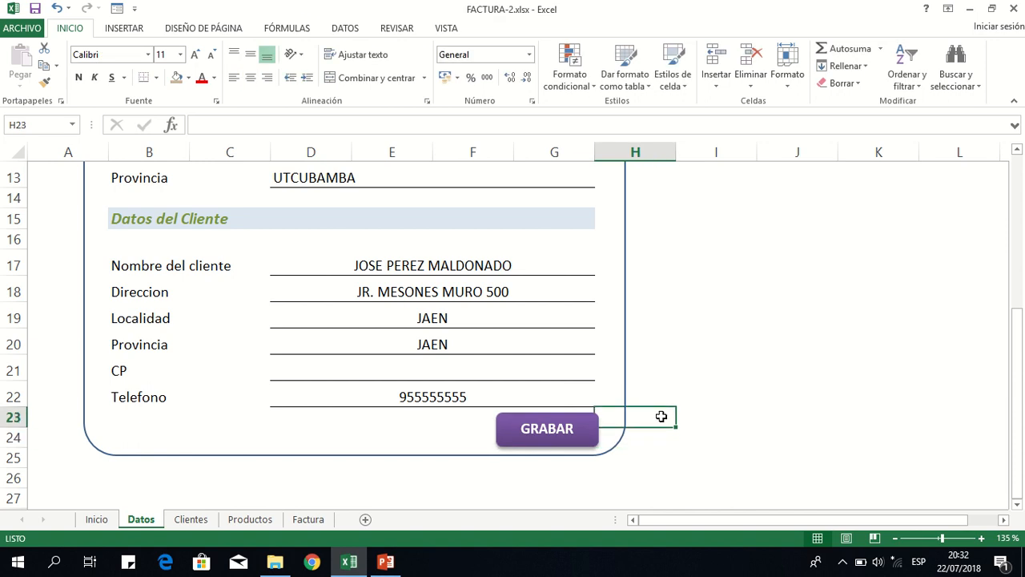
pyautogui.click(701, 411)
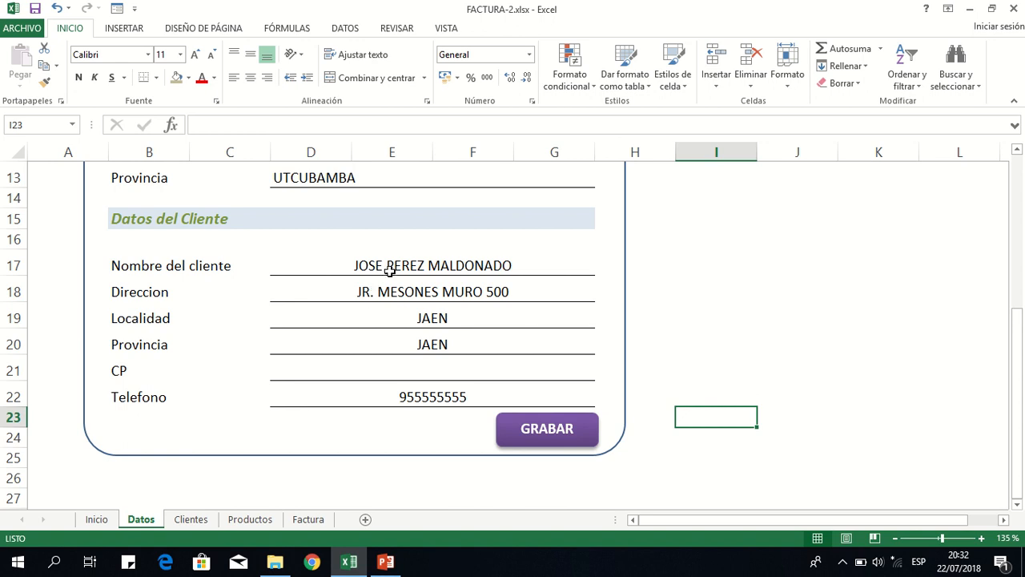
pyautogui.moveTo(393, 261); pyautogui.dragTo(385, 398)
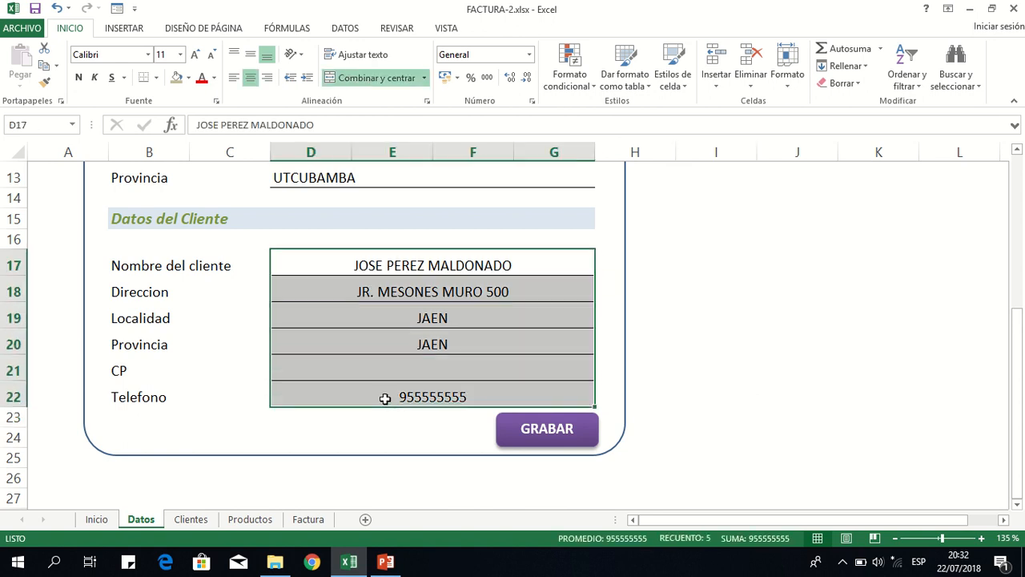
pyautogui.press('Delete')
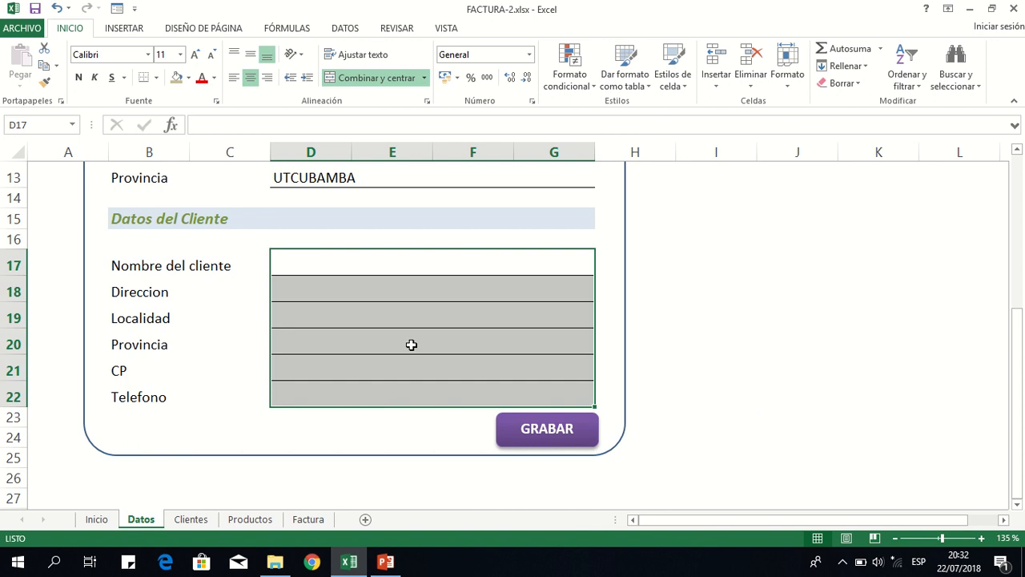
pyautogui.click(413, 265)
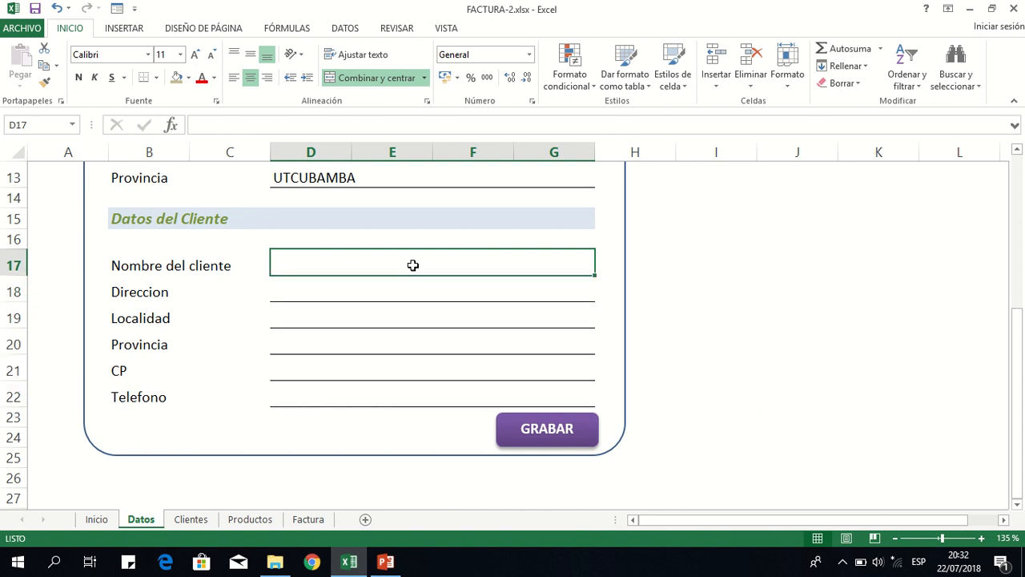
# Review the empty records area of the Clientes sheet and return to the GRABAR button on the Datos form.
pyautogui.click(670, 366)
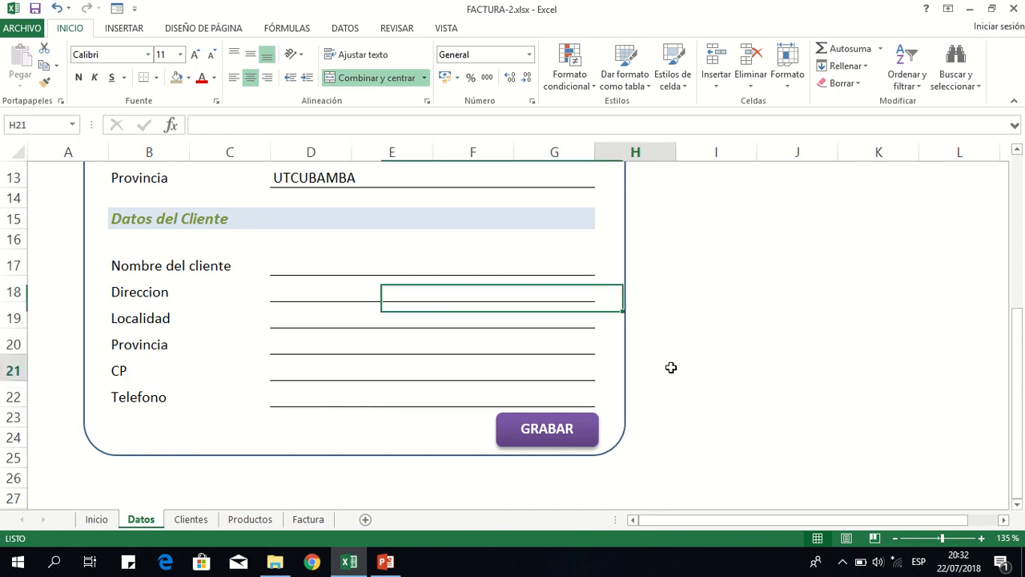
pyautogui.click(639, 420)
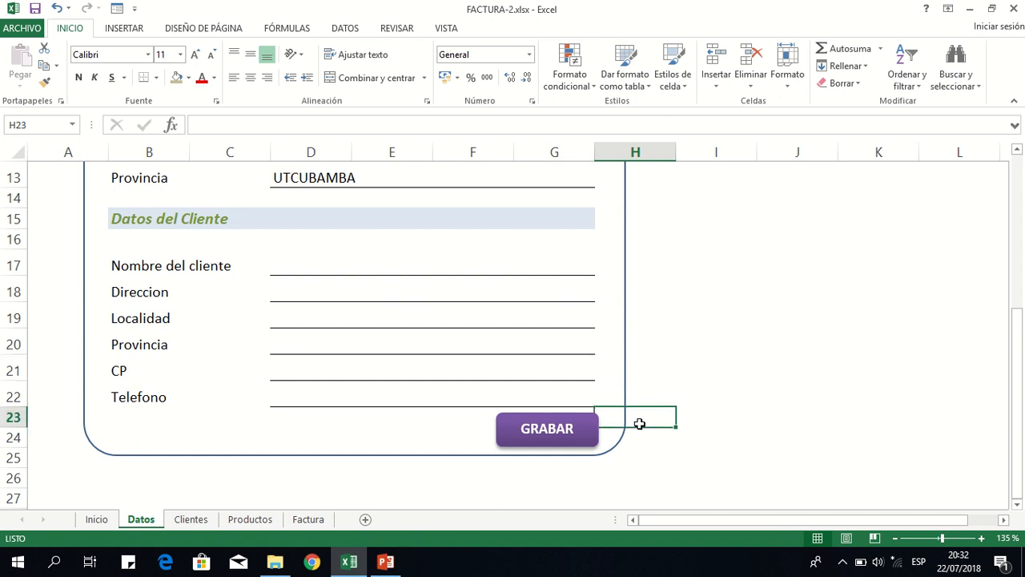
pyautogui.click(197, 522)
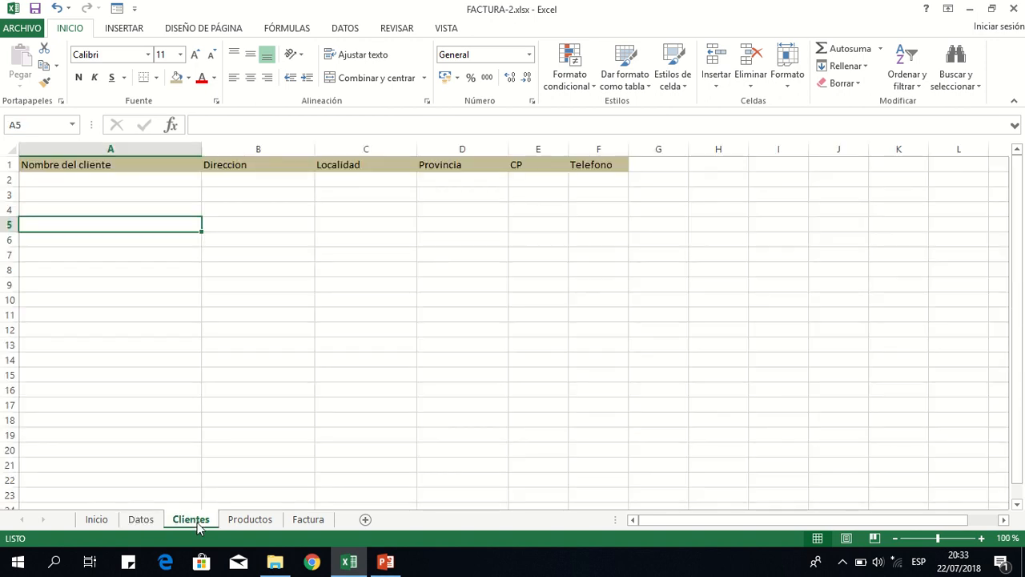
pyautogui.click(142, 521)
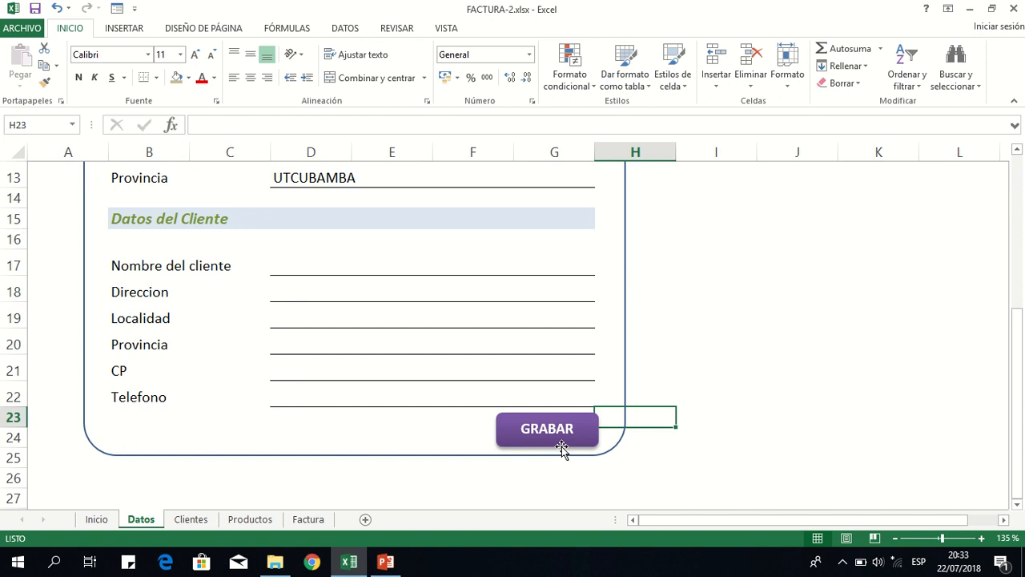
# With the Nombre del cliente cell D17 selected, start recording a macro stored in this workbook (Este libro).
pyautogui.click(407, 260)
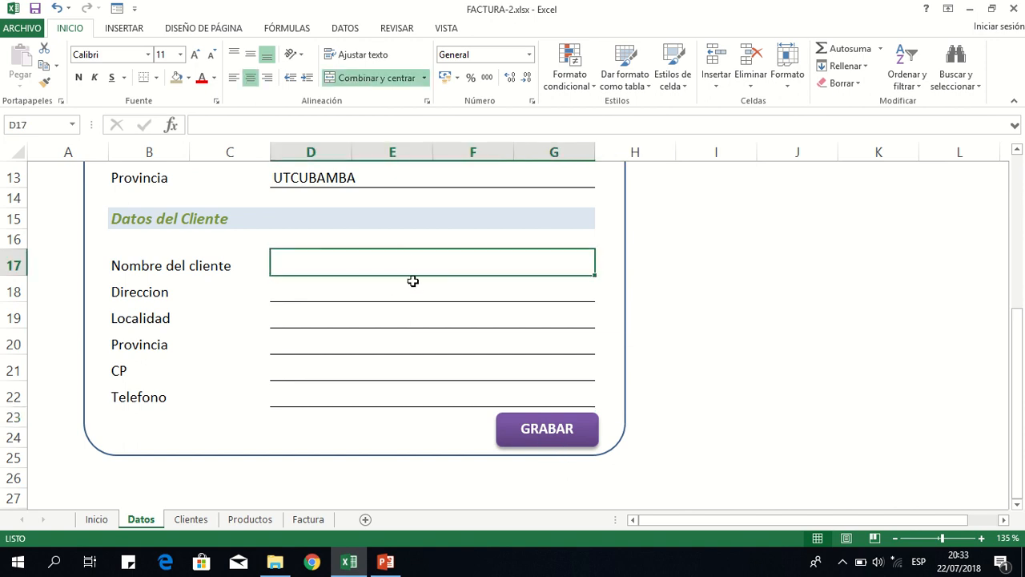
pyautogui.click(411, 293)
pyautogui.click(420, 260)
pyautogui.click(445, 30)
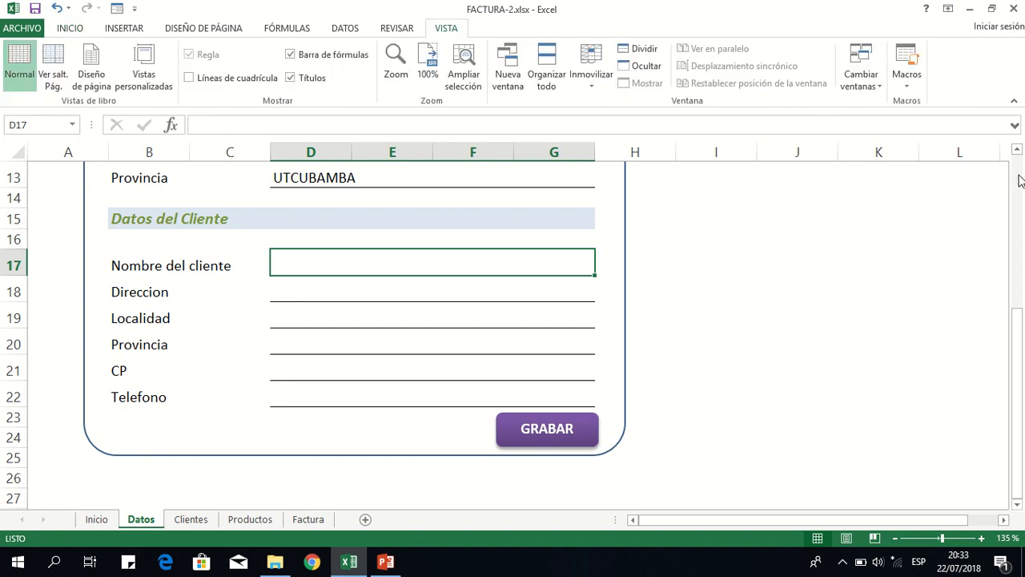
pyautogui.click(908, 88)
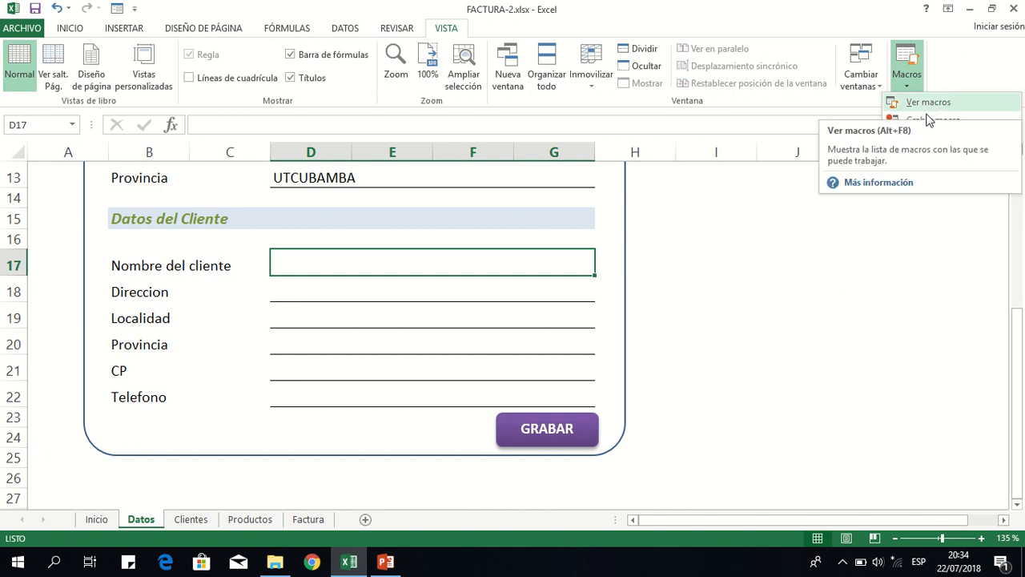
pyautogui.click(927, 121)
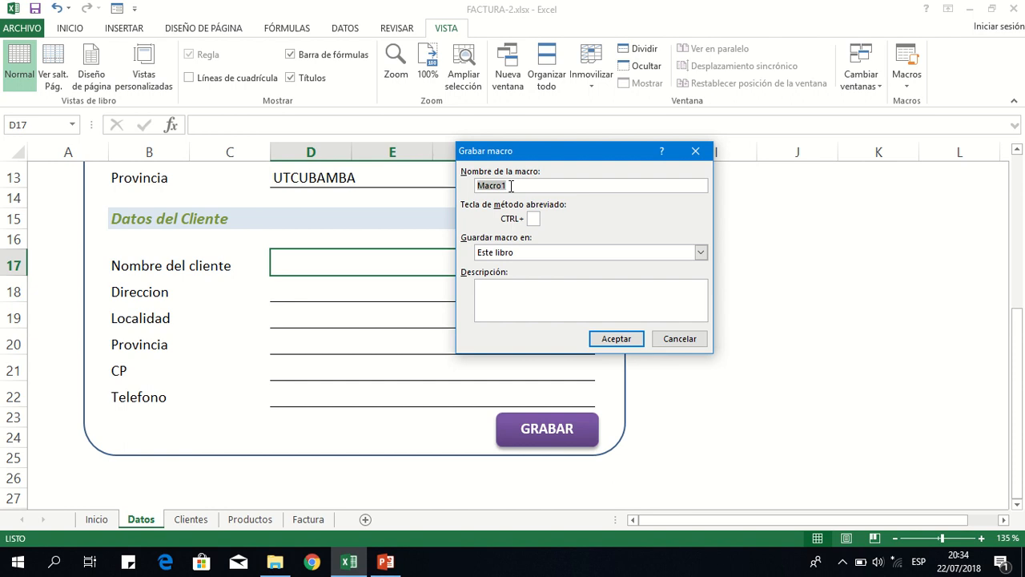
pyautogui.write('mACRO')
pyautogui.press('BackSpace')
pyautogui.press('BackSpace')
pyautogui.press('BackSpace')
pyautogui.press('BackSpace')
pyautogui.press('BackSpace')
pyautogui.click(613, 338)
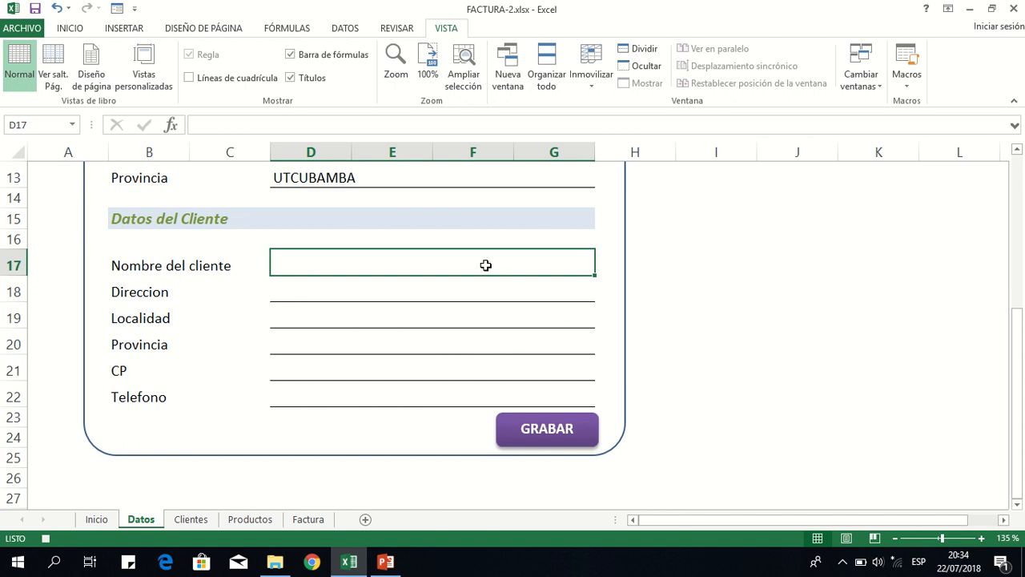
# Copy the customer entry cells D17:G22 of the Datos form and switch to the Clientes sheet.
pyautogui.moveTo(486, 270); pyautogui.dragTo(462, 392)
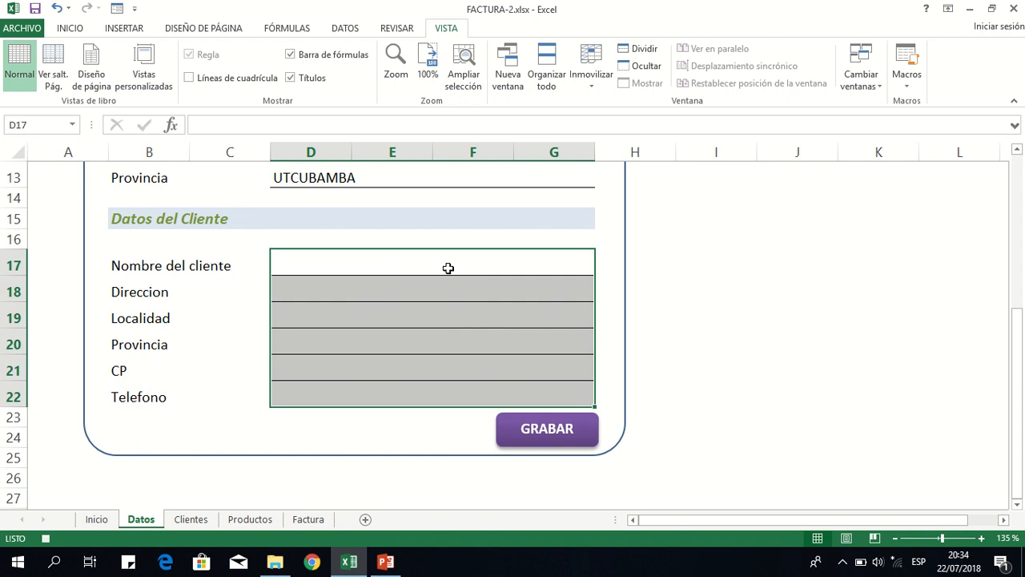
pyautogui.hotkey('ctrl', 'c')
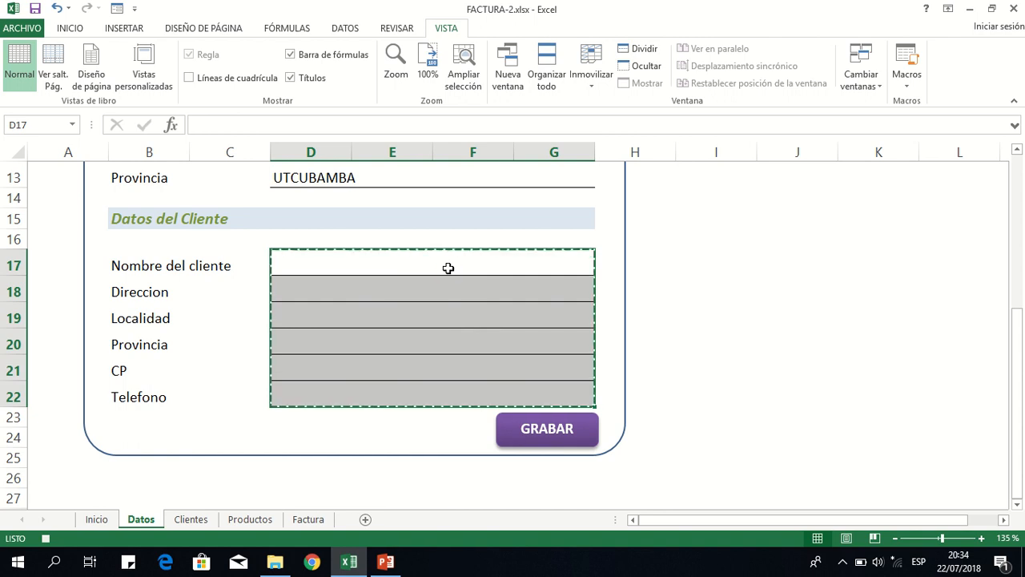
pyautogui.click(192, 519)
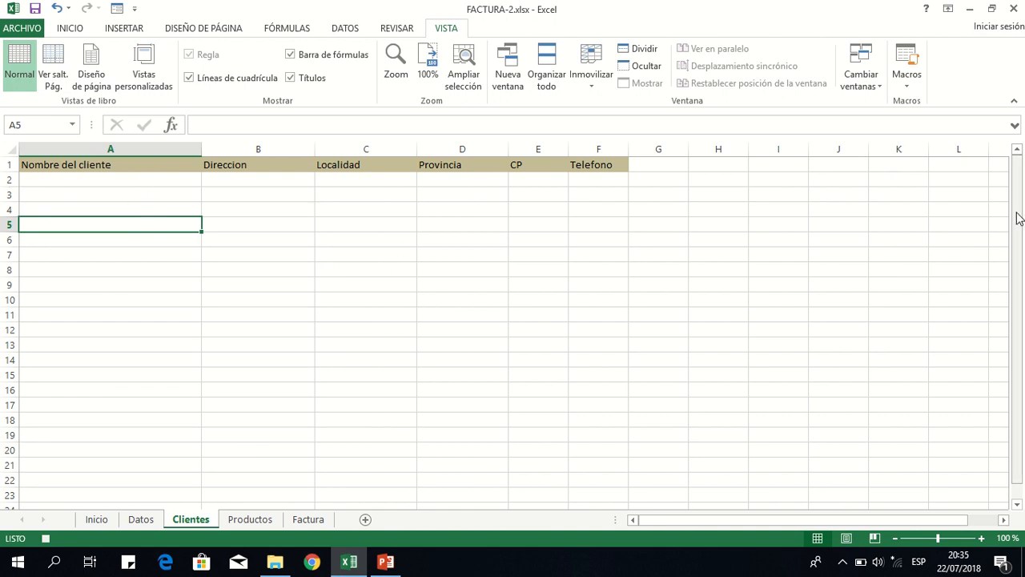
# Select cell A101 on the Clientes sheet as the paste destination.
pyautogui.moveTo(1017, 218); pyautogui.dragTo(1019, 191)
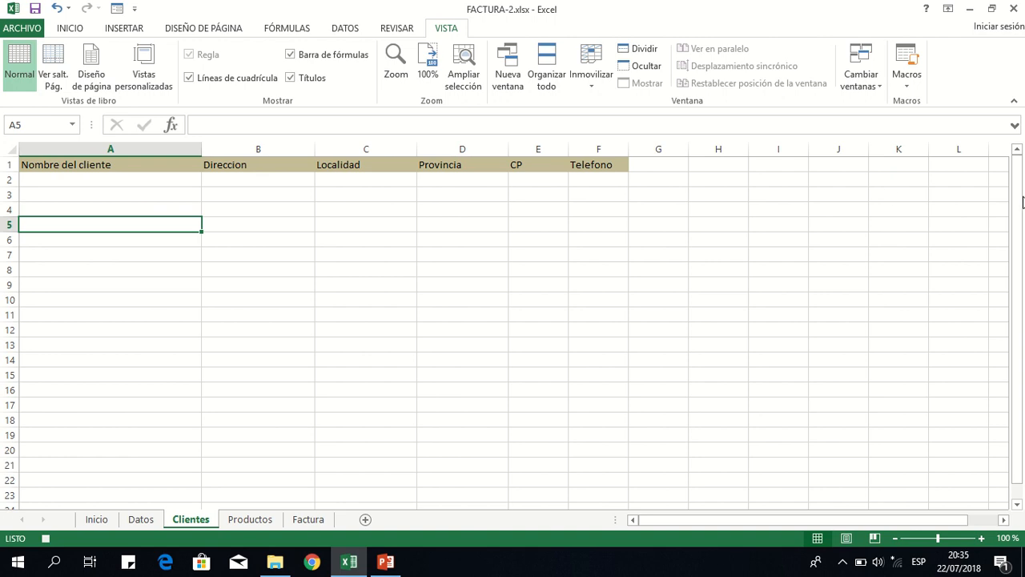
pyautogui.moveTo(1020, 203); pyautogui.dragTo(1021, 253)
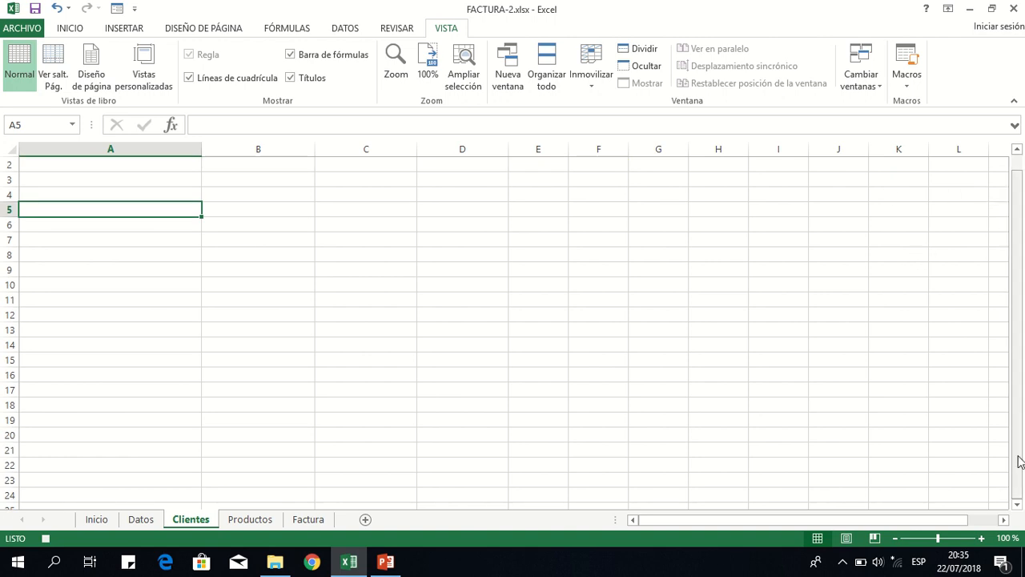
pyautogui.click(1015, 505)
pyautogui.click(1016, 505)
pyautogui.click(1016, 504)
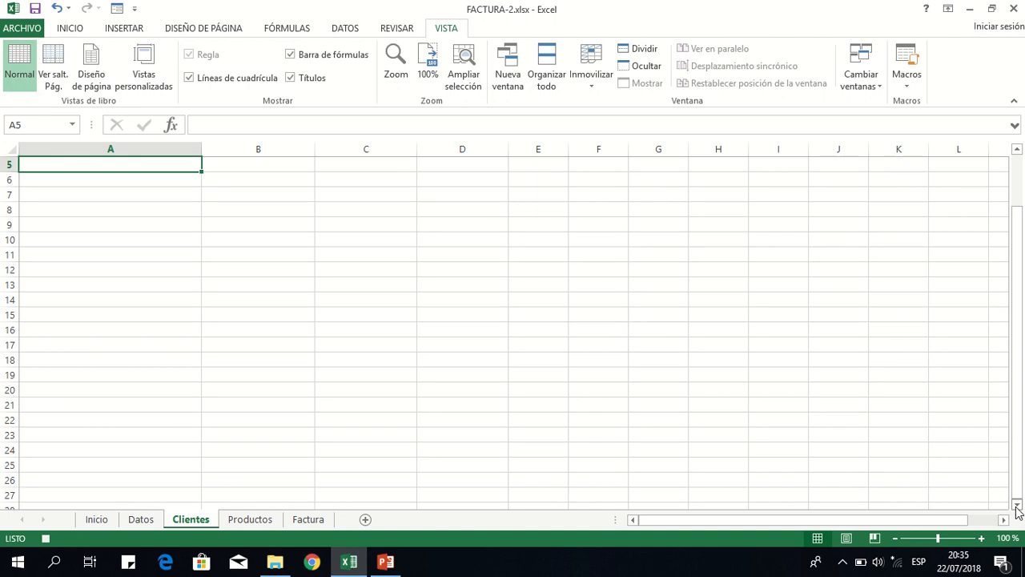
pyautogui.click(1016, 505)
pyautogui.click(1016, 505)
pyautogui.click(1016, 505)
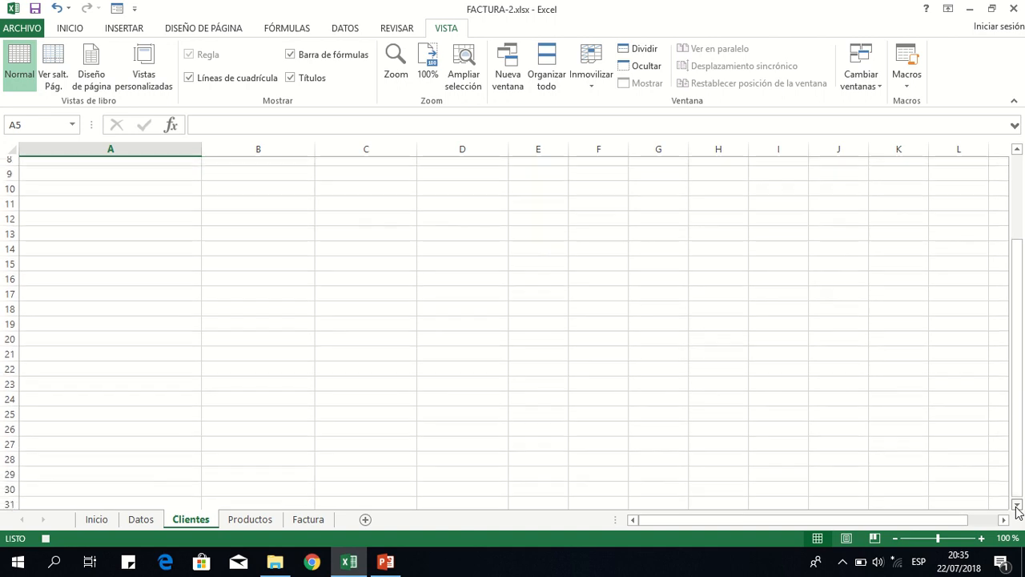
pyautogui.click(1016, 505)
pyautogui.moveTo(1016, 505); pyautogui.dragTo(1016, 506)
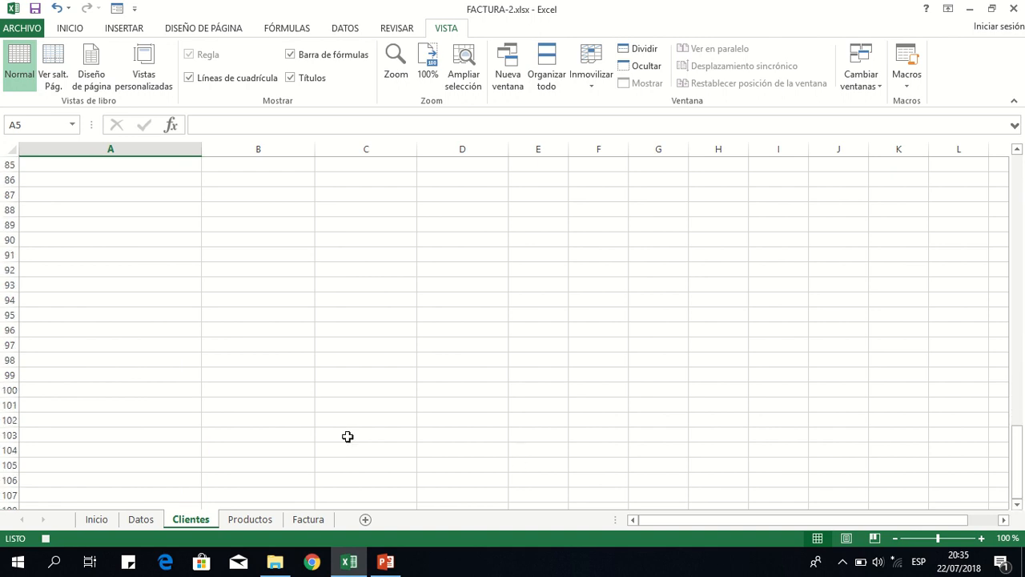
pyautogui.click(120, 402)
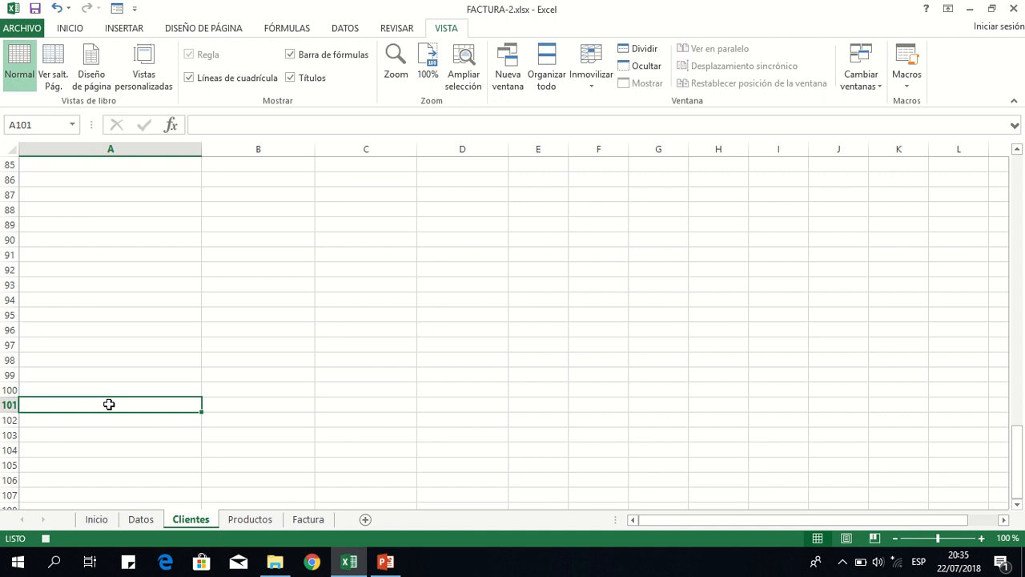
# Paste the copied customer cells at A101 with Paste Special, using Valores and Transponer.
pyautogui.rightClick(109, 406)
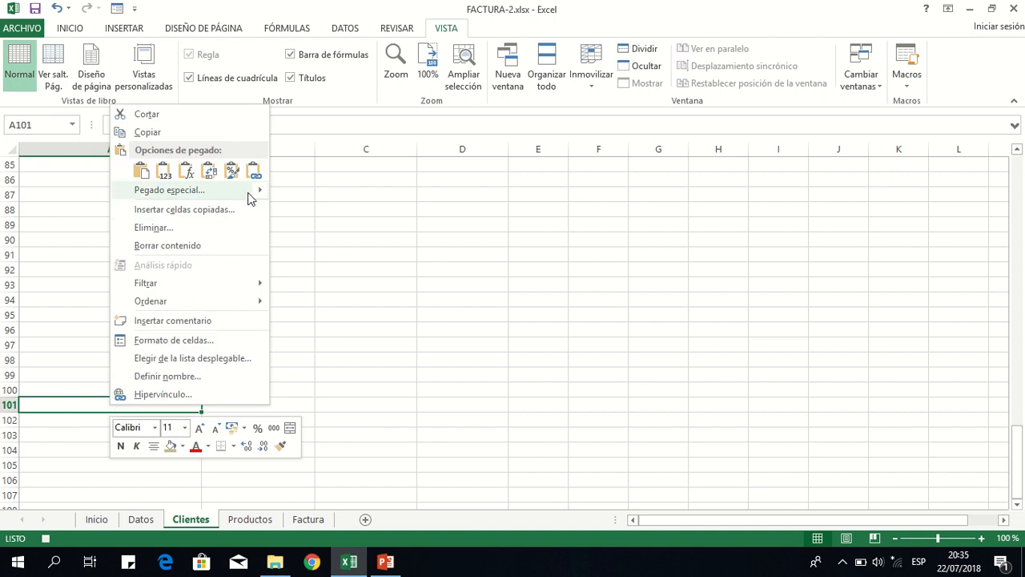
pyautogui.moveTo(257, 196)
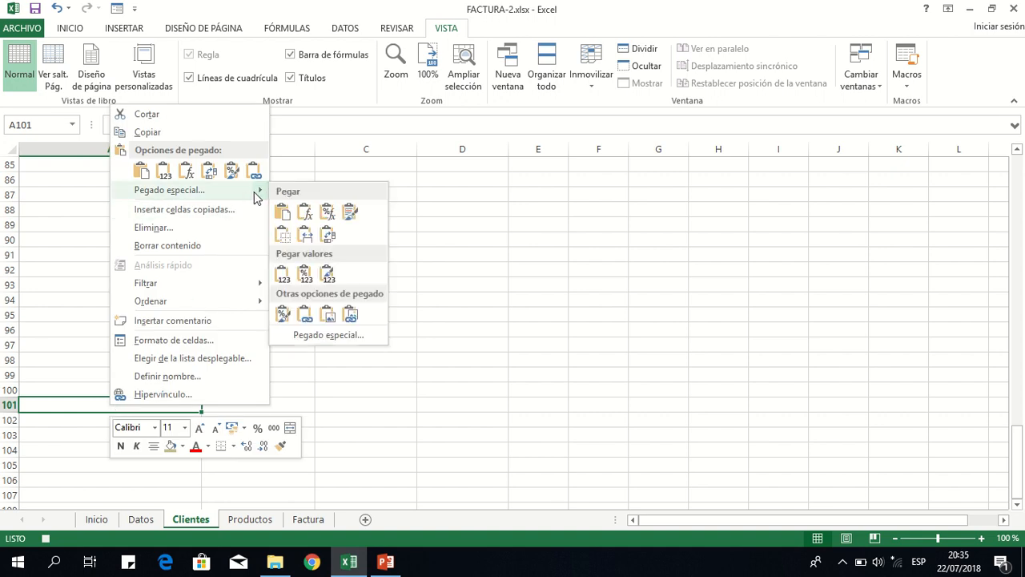
pyautogui.click(320, 334)
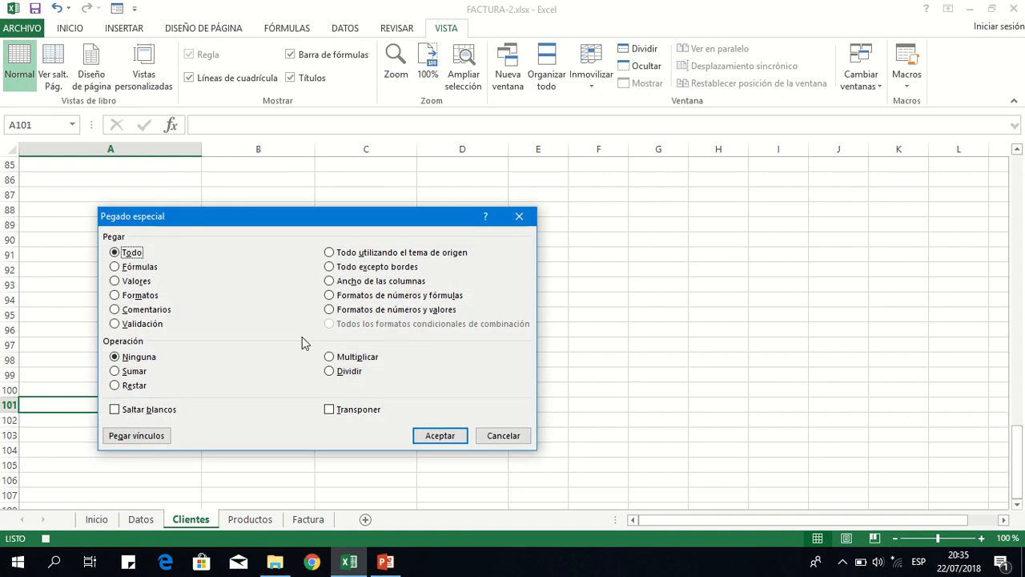
pyautogui.click(133, 284)
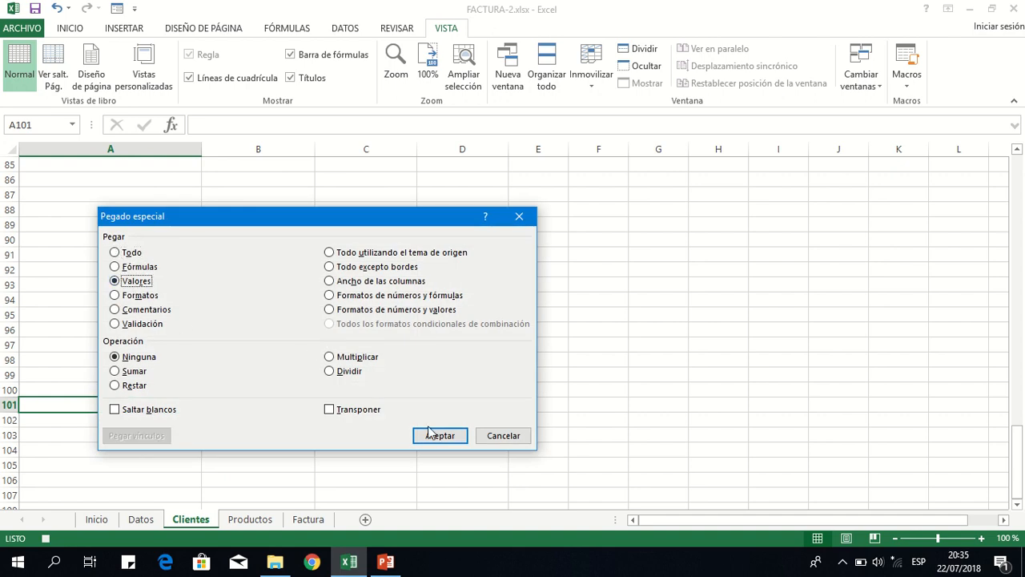
pyautogui.click(357, 411)
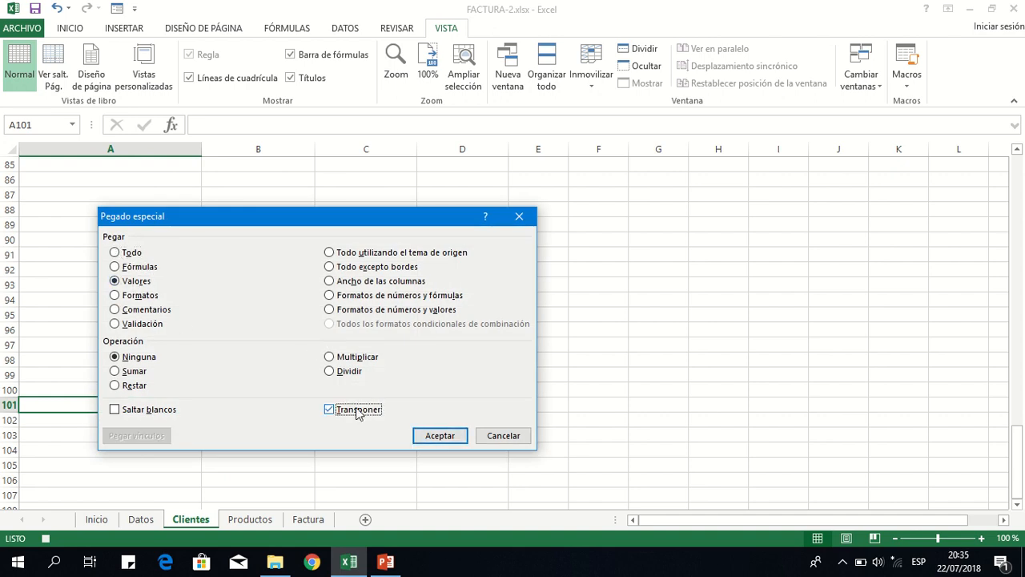
pyautogui.click(443, 437)
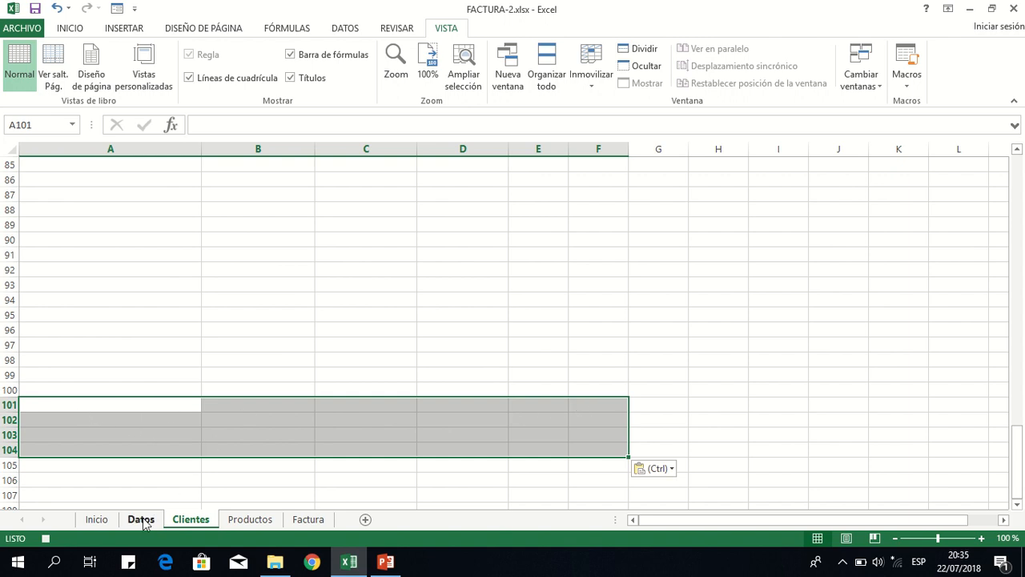
# Examine the first record row A2:F2 below the Clientes headers in relation to the paste area at row 101.
pyautogui.click(180, 402)
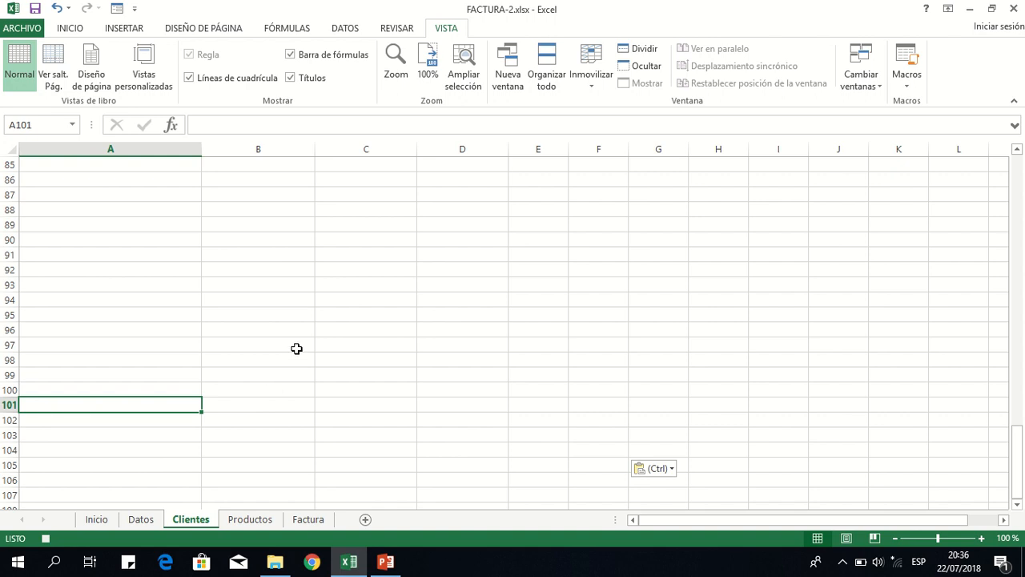
pyautogui.scroll(20, 297, 348)
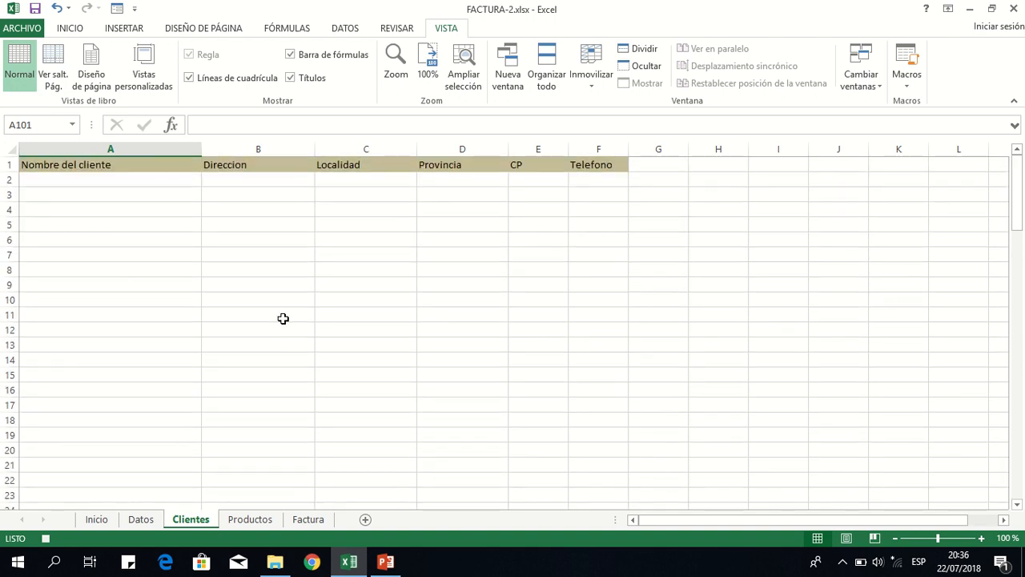
pyautogui.click(173, 181)
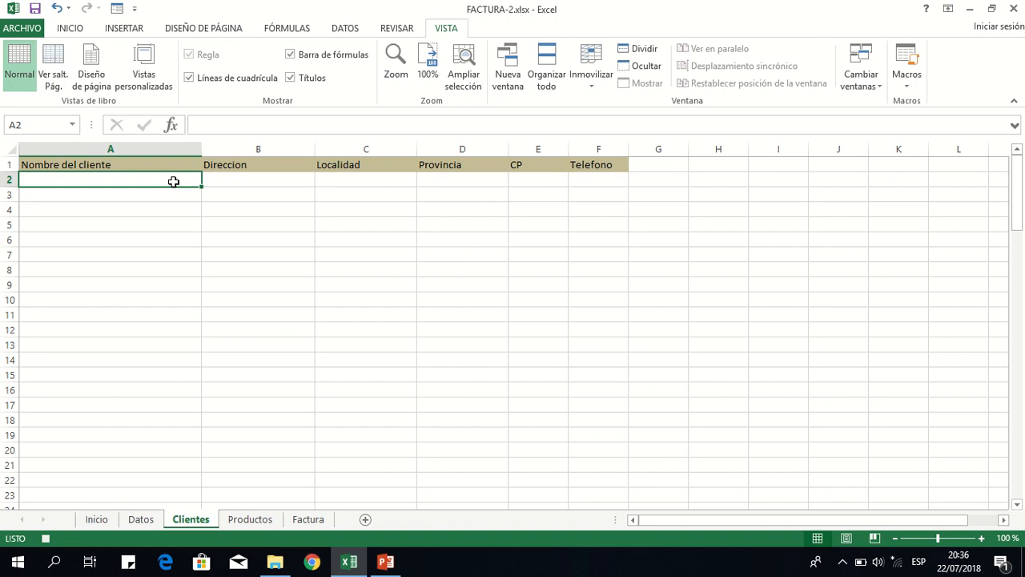
pyautogui.hotkey('shift', 'Right')
pyautogui.hotkey('shift', 'Right')
pyautogui.hotkey('shift', 'Right')
pyautogui.hotkey('shift', 'Right')
pyautogui.hotkey('shift', 'Right')
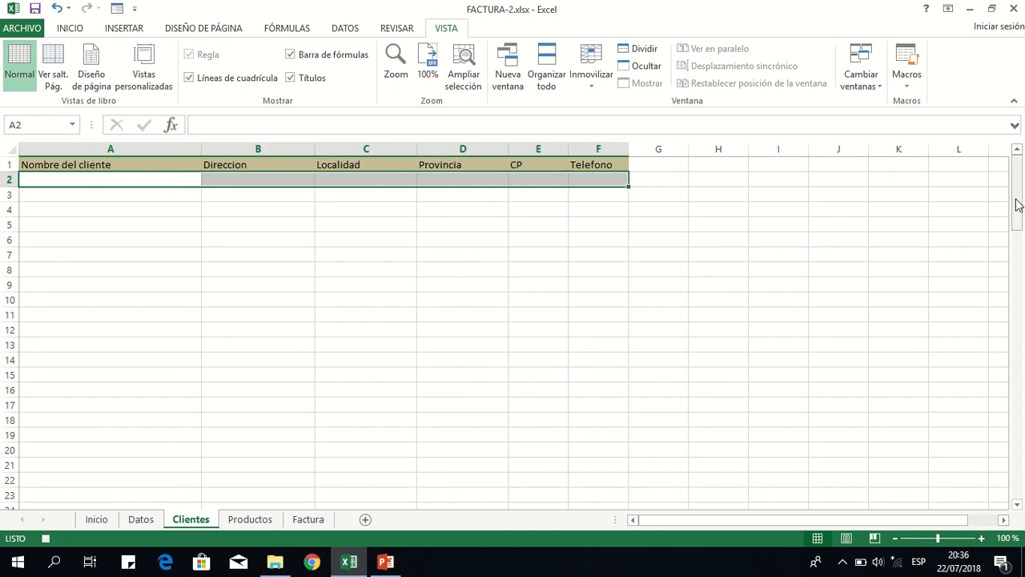
pyautogui.moveTo(1016, 201); pyautogui.dragTo(1021, 473)
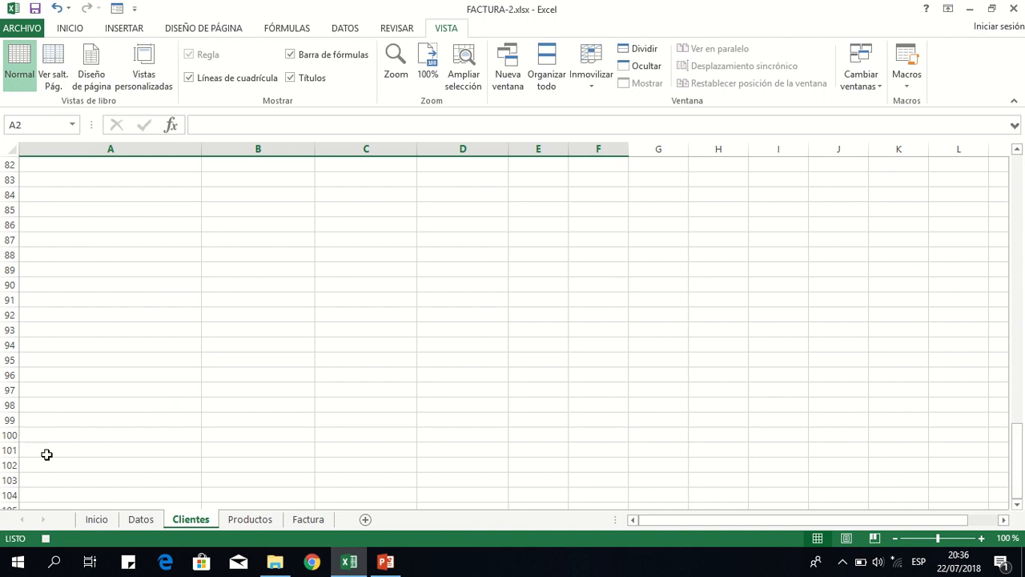
# Sort the range A2:F101 of the Clientes sheet by Columna A, on Valores, in A a Z order.
pyautogui.keyDown('shift'); pyautogui.click(589, 447); pyautogui.keyUp('shift')
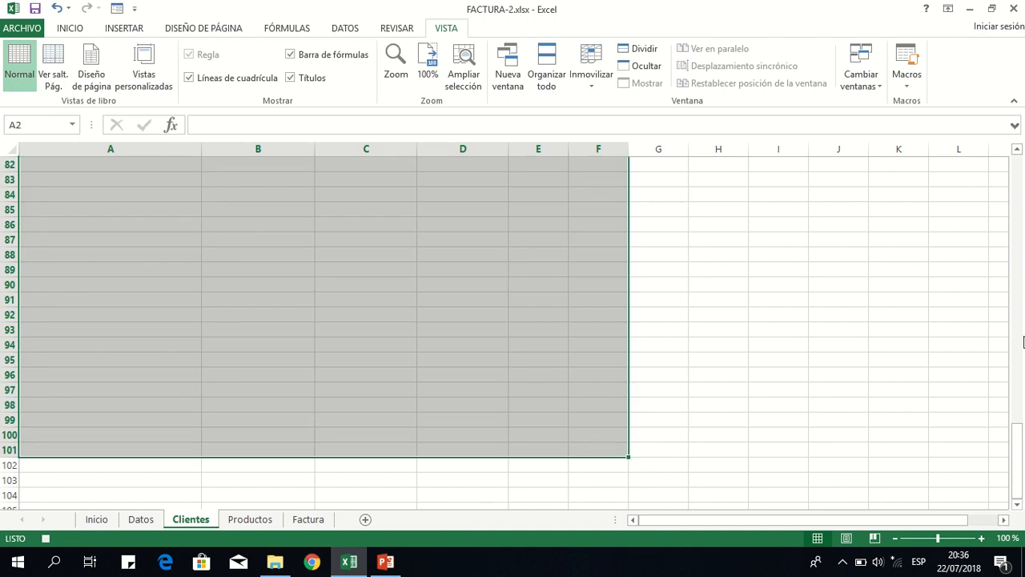
pyautogui.moveTo(1020, 428); pyautogui.dragTo(1021, 136)
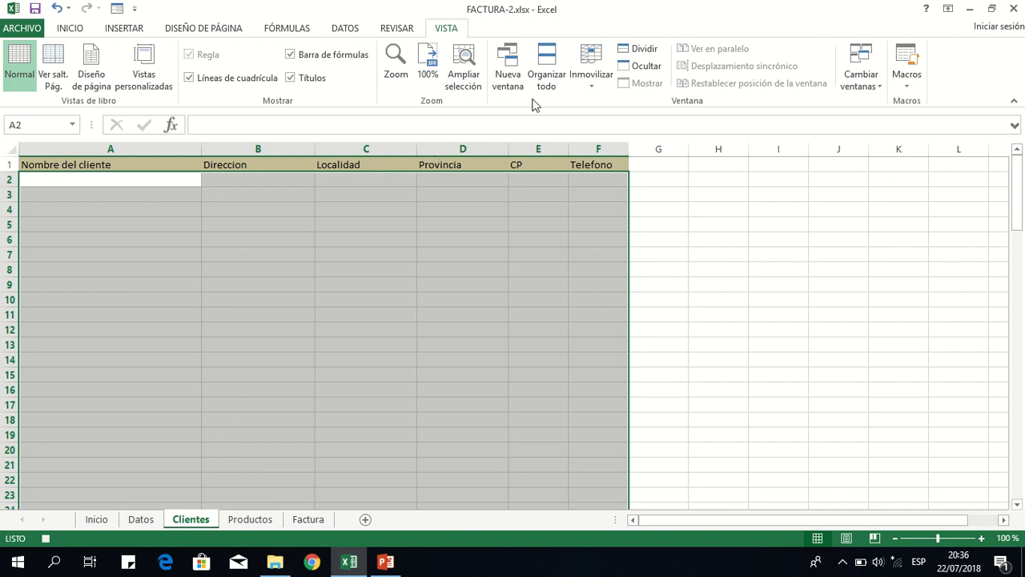
pyautogui.click(78, 33)
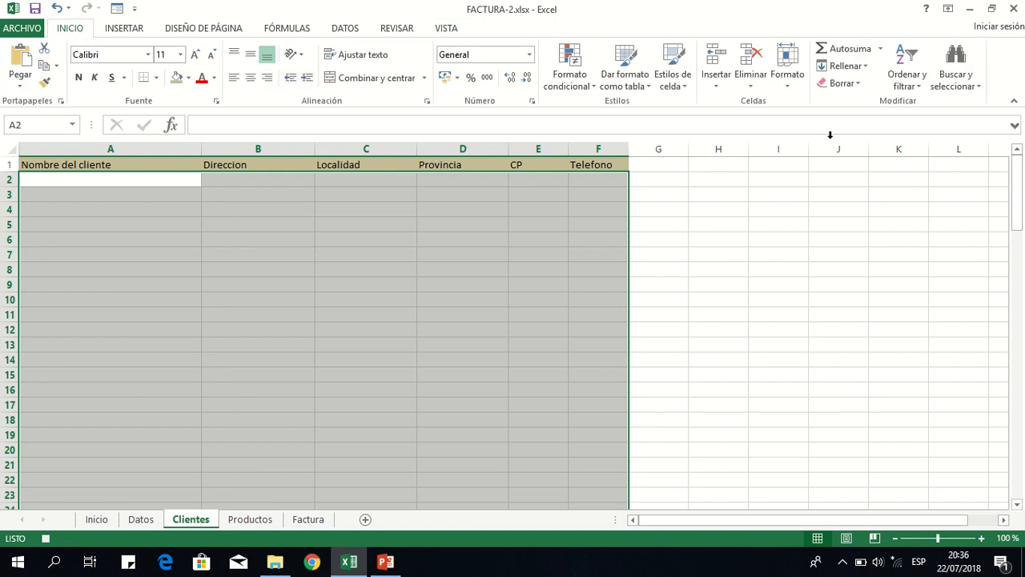
pyautogui.click(923, 88)
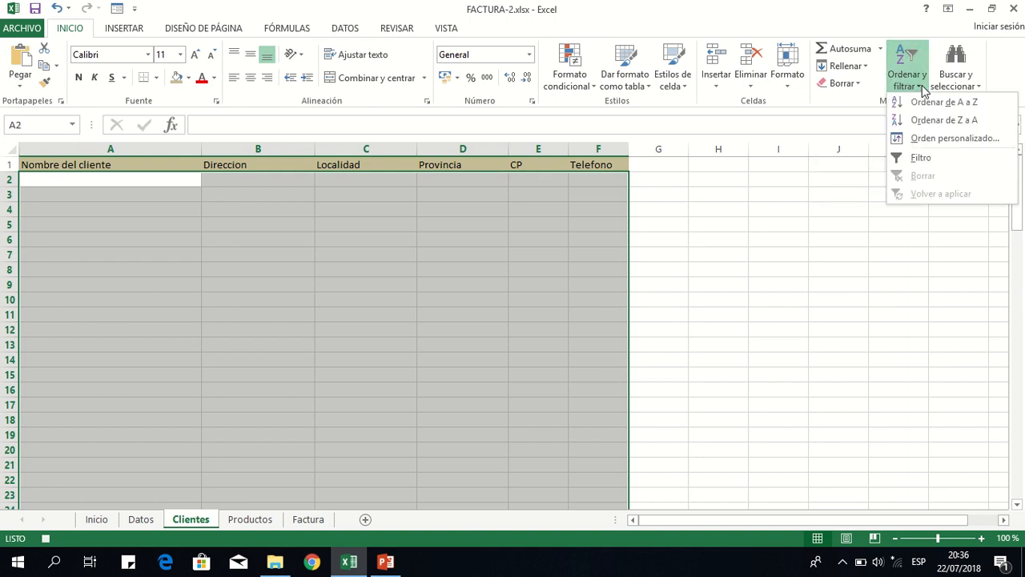
pyautogui.click(937, 137)
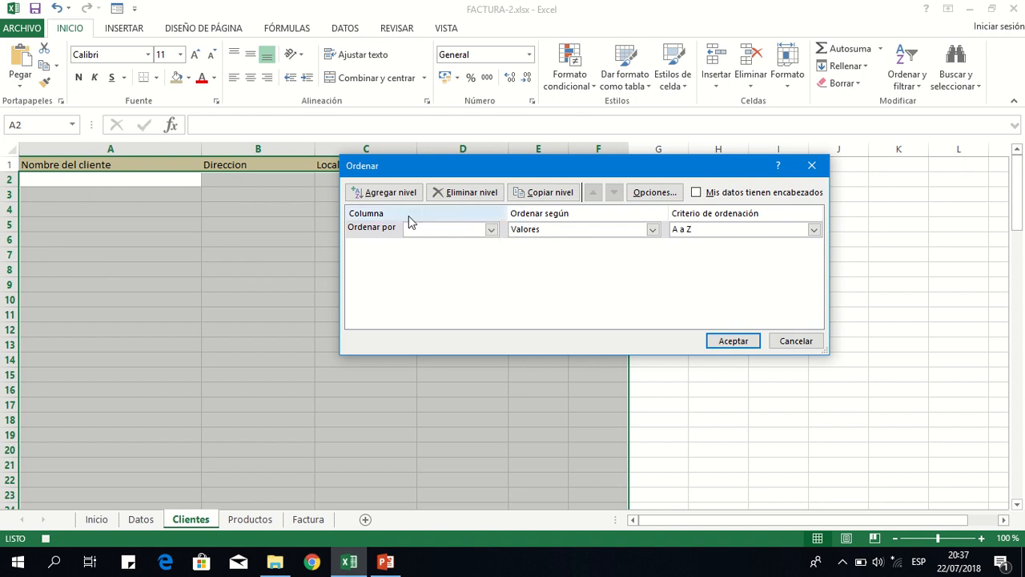
pyautogui.click(491, 230)
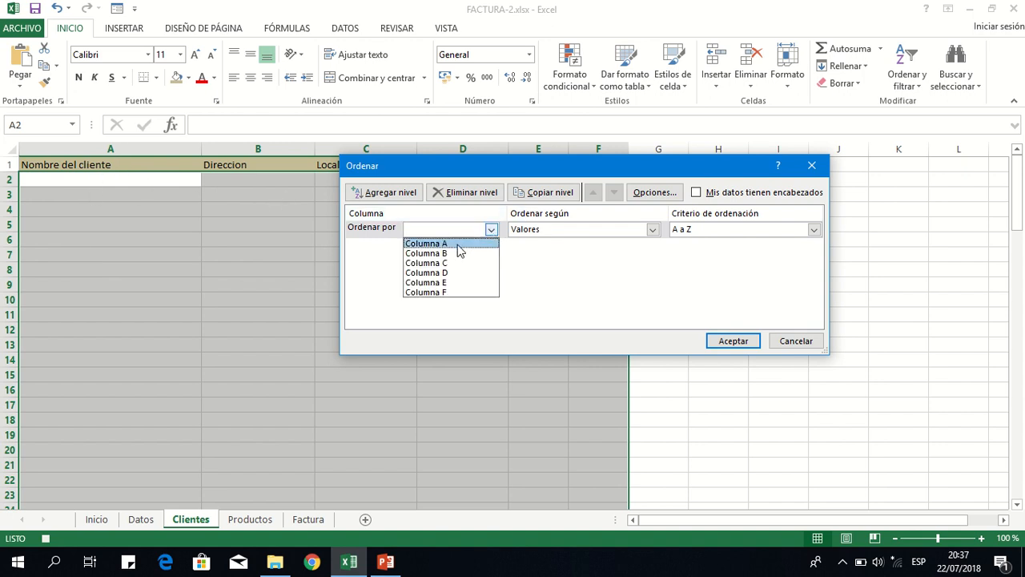
pyautogui.click(457, 243)
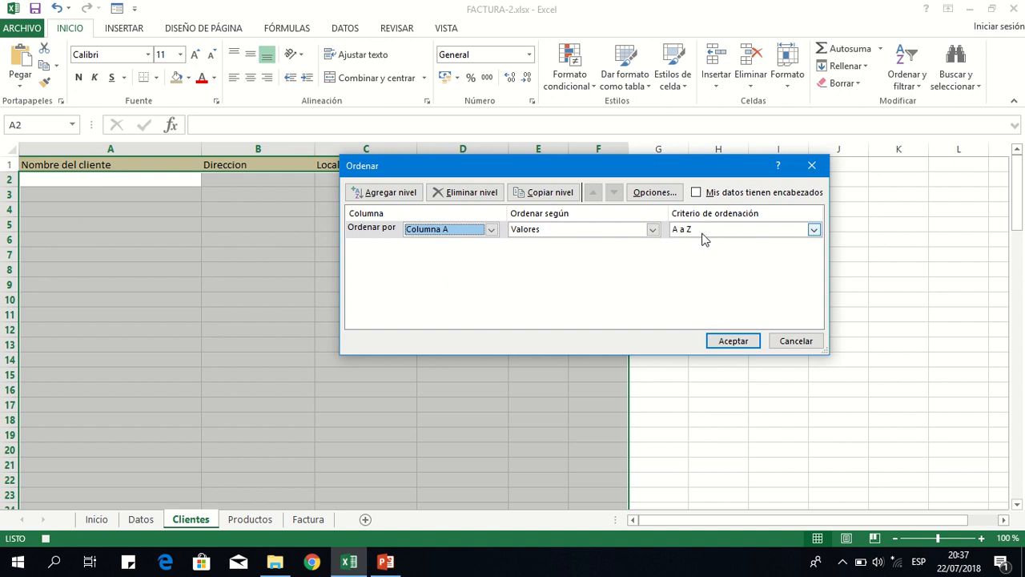
pyautogui.click(733, 341)
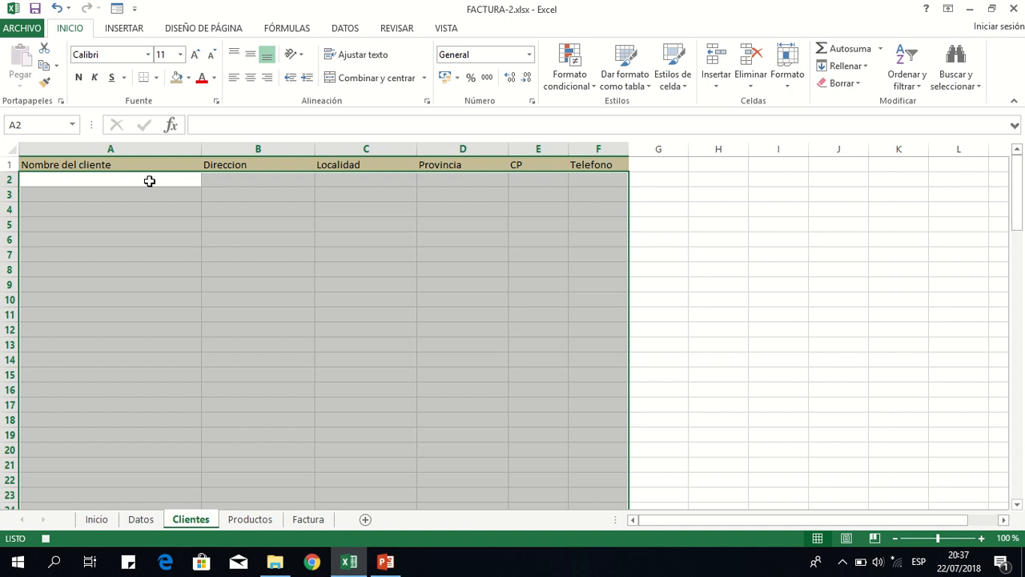
# Select cell A2 on the Clientes sheet and the Nombre del cliente cell D17 on Datos, finishing on the Datos sheet.
pyautogui.click(149, 181)
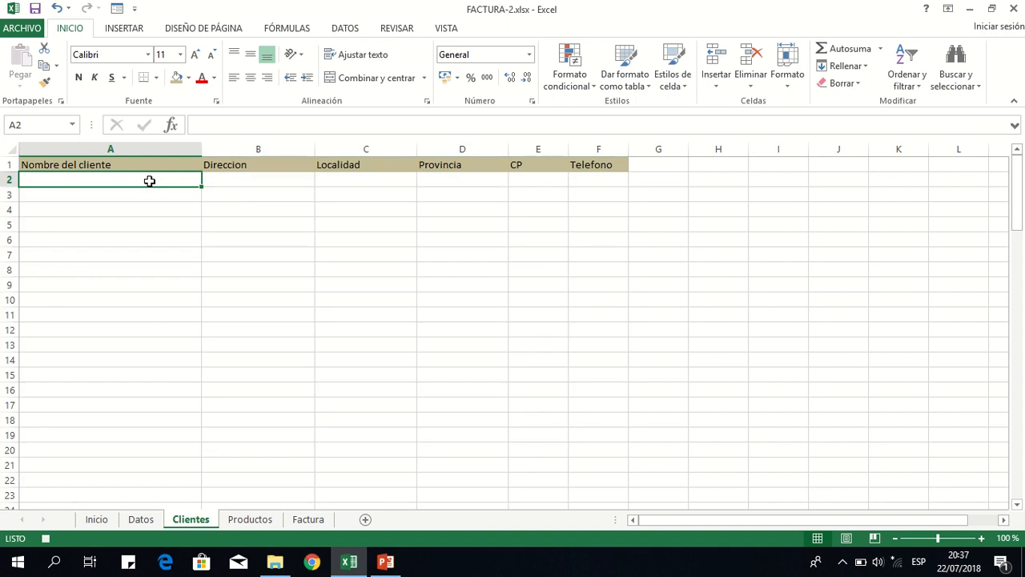
pyautogui.click(144, 521)
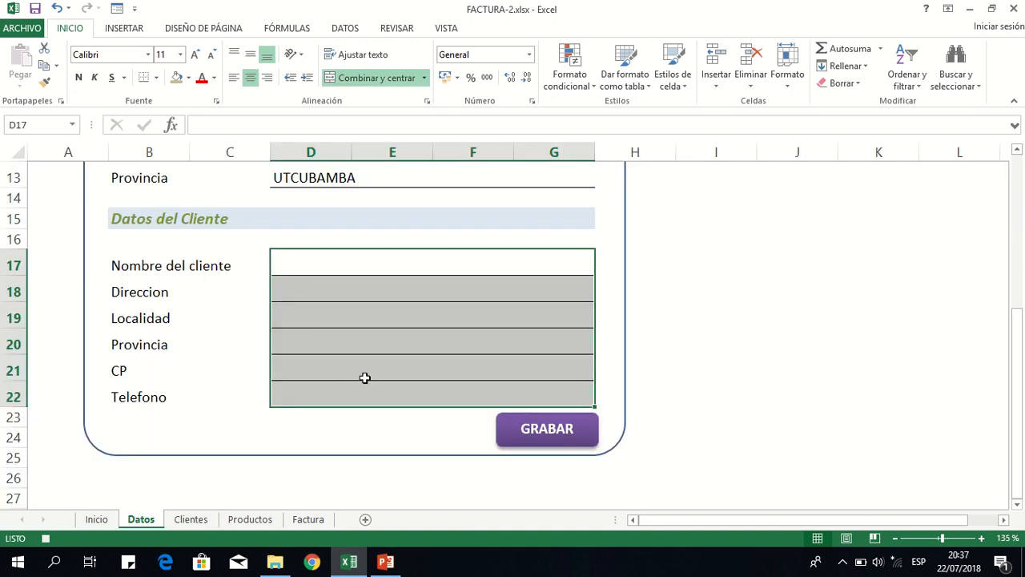
pyautogui.click(377, 271)
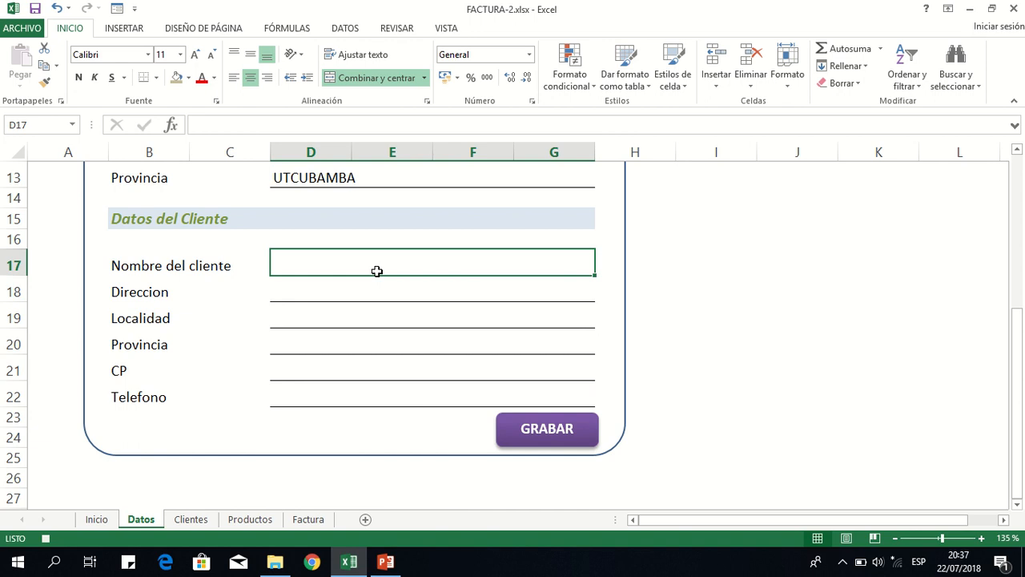
pyautogui.click(191, 519)
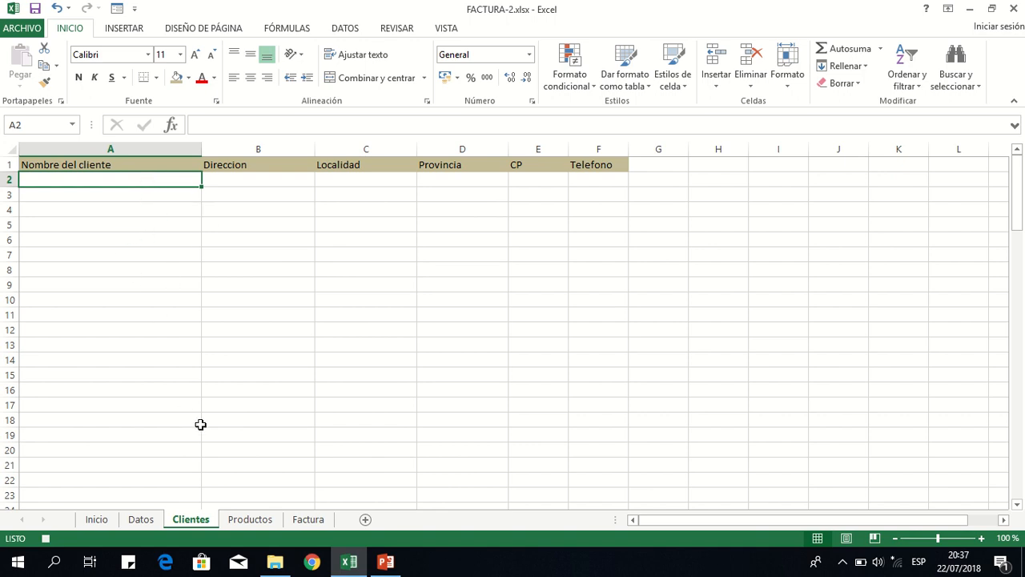
pyautogui.click(141, 520)
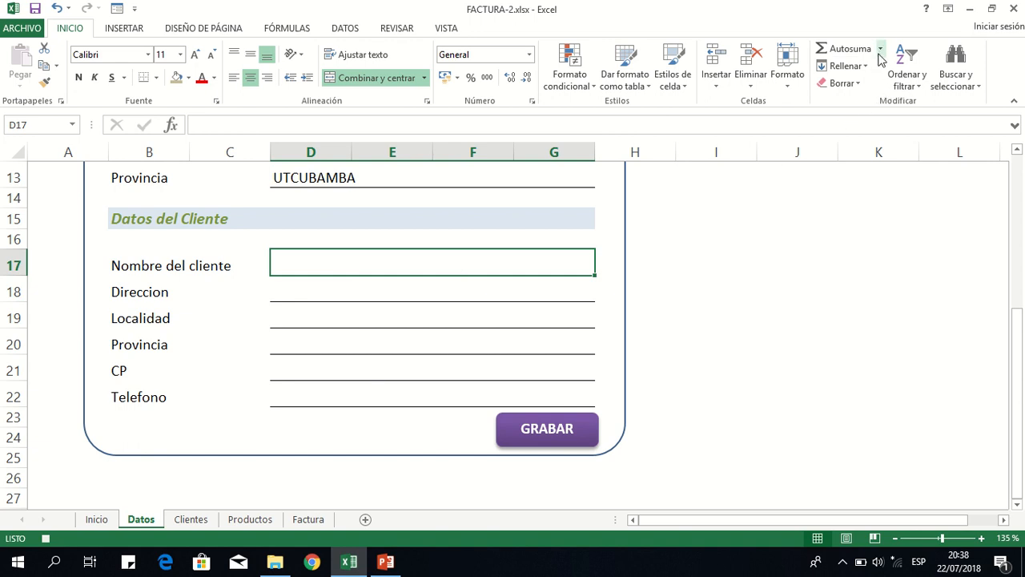
# Stop recording the macro while on the Datos sheet.
pyautogui.click(445, 34)
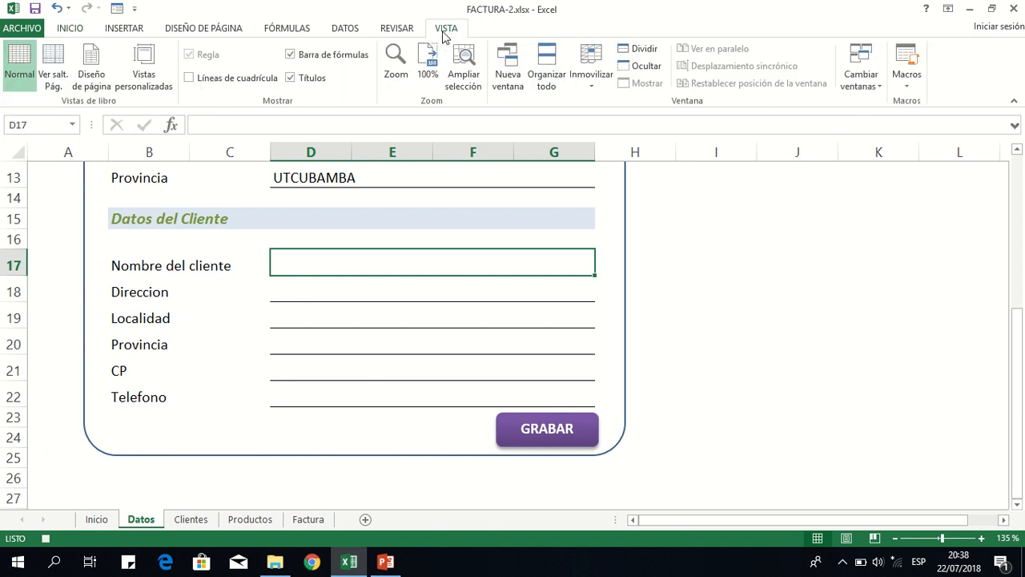
pyautogui.click(906, 84)
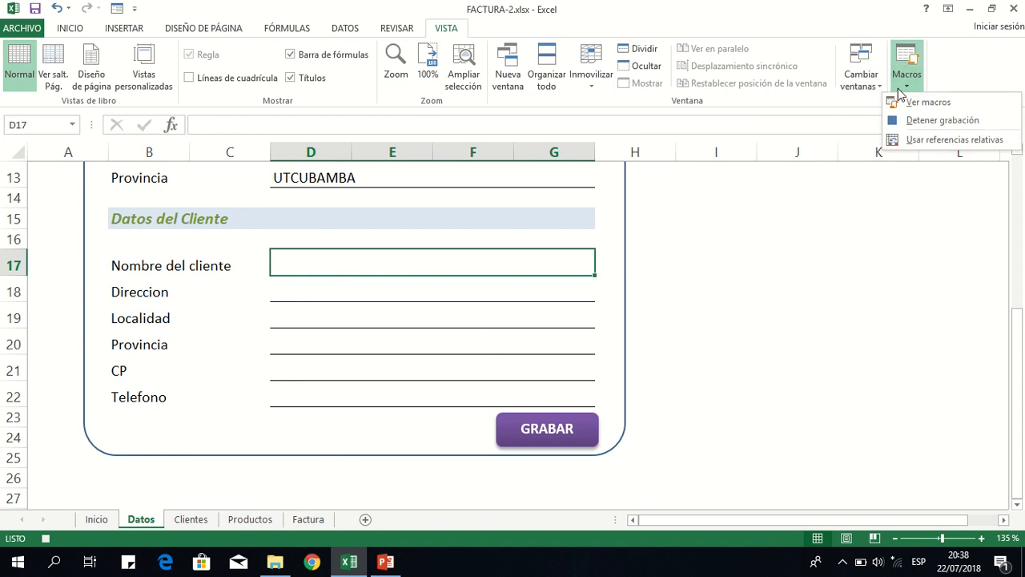
pyautogui.click(915, 122)
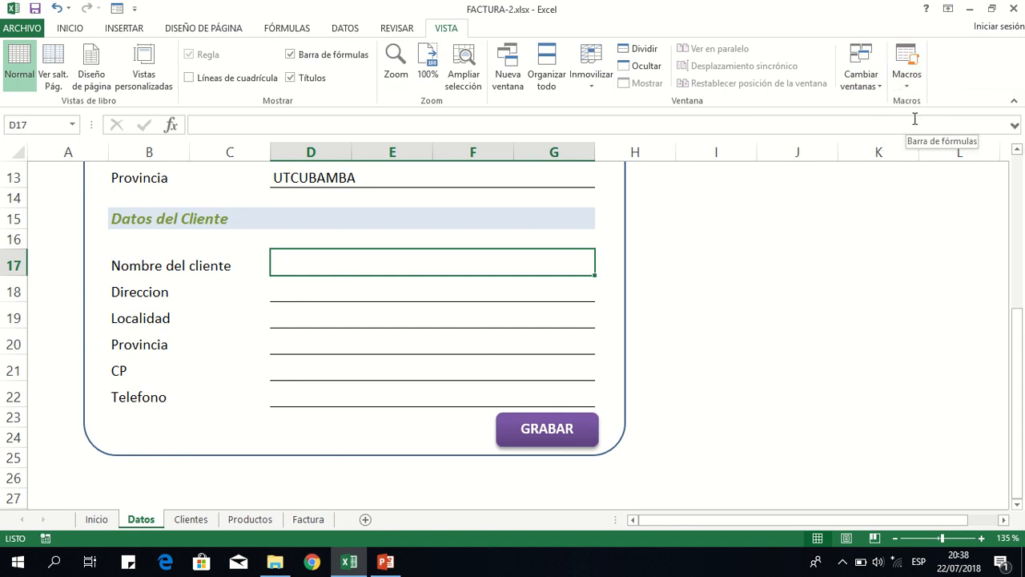
pyautogui.click(532, 291)
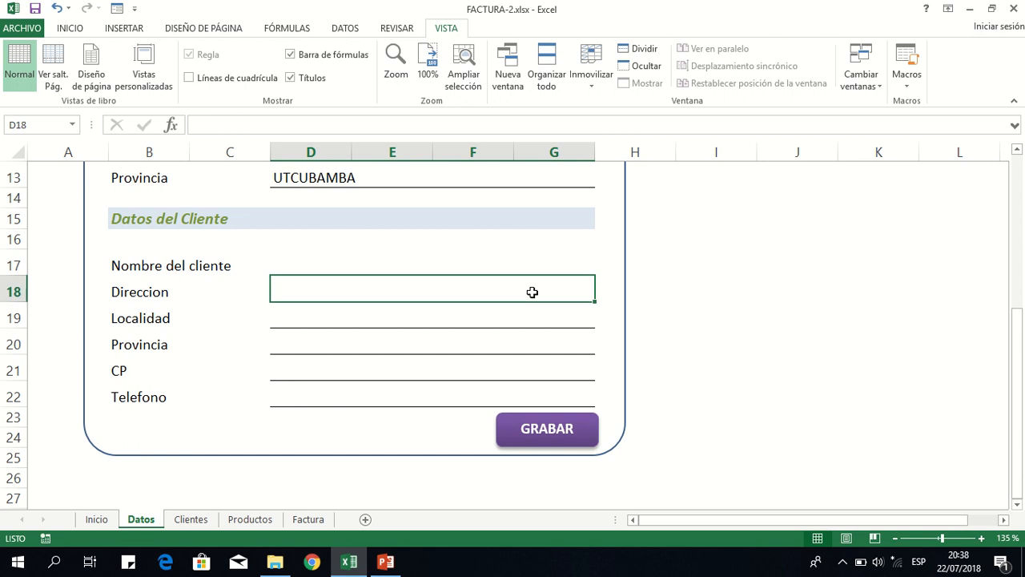
pyautogui.click(520, 258)
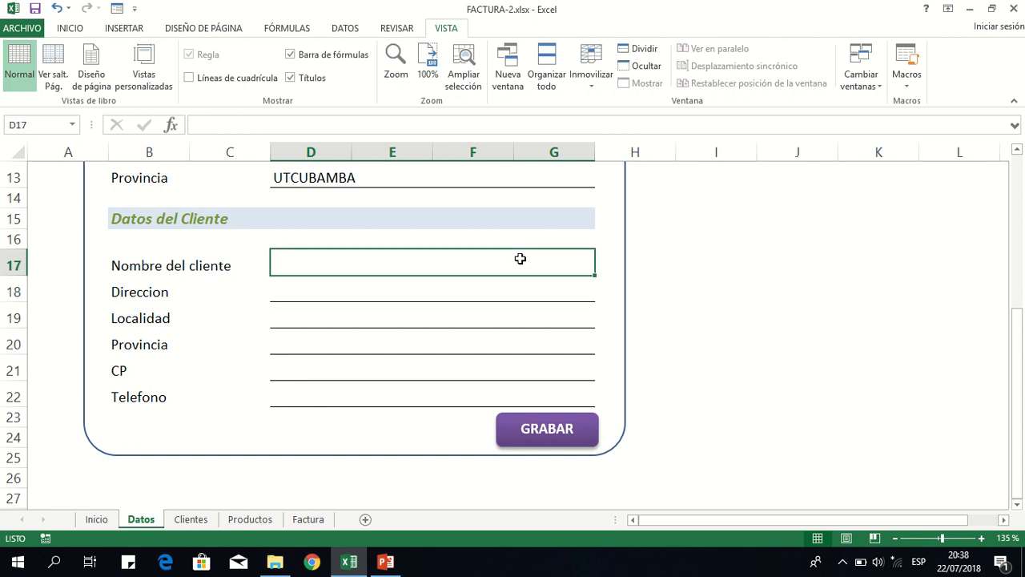
pyautogui.click(608, 318)
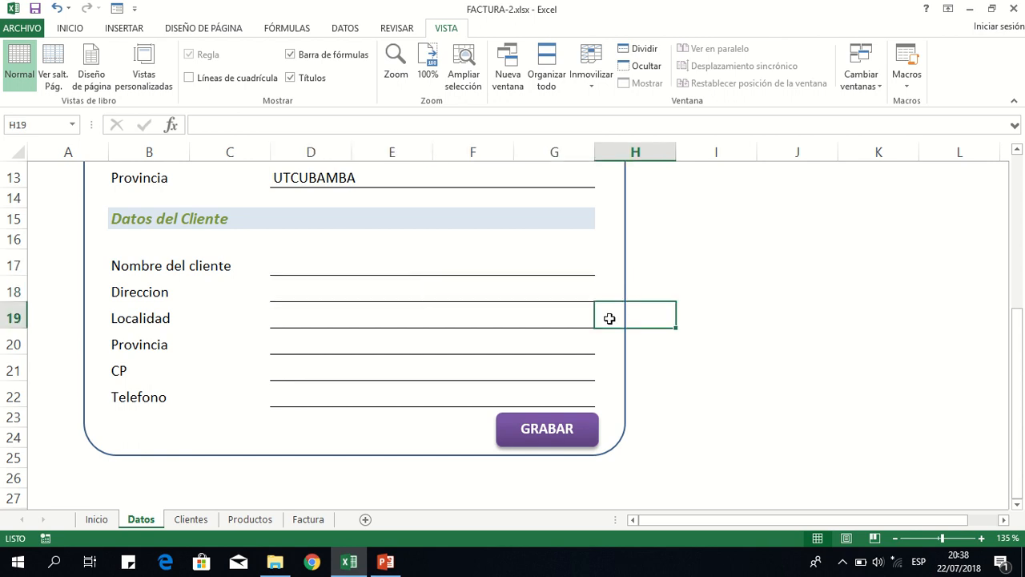
pyautogui.click(532, 268)
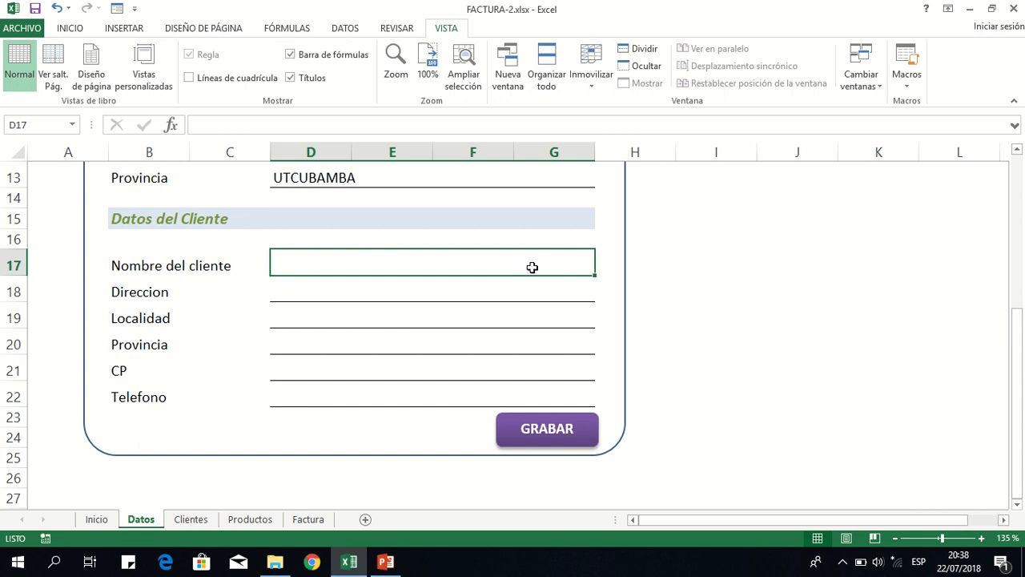
pyautogui.click(617, 311)
pyautogui.click(737, 296)
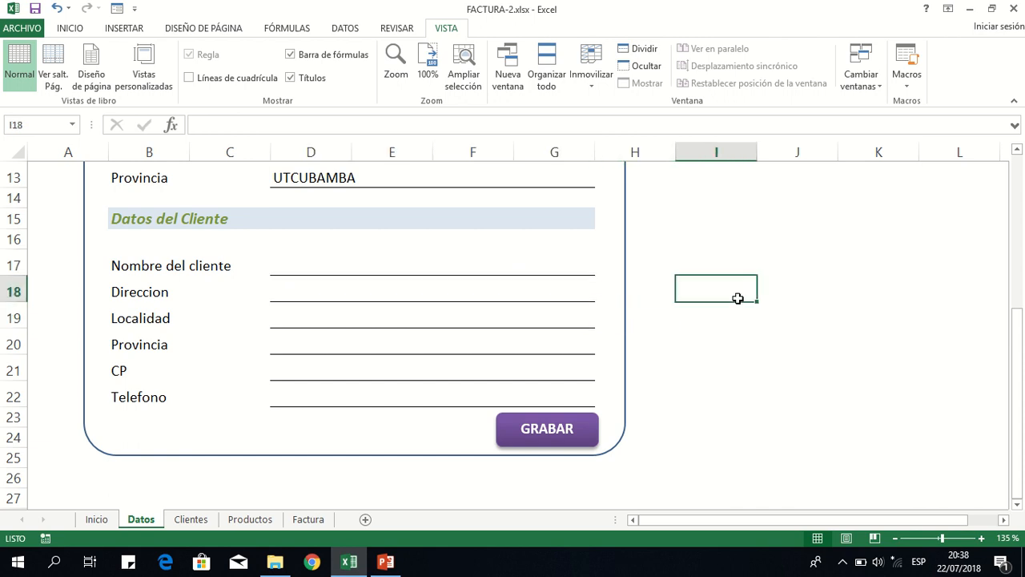
pyautogui.click(554, 319)
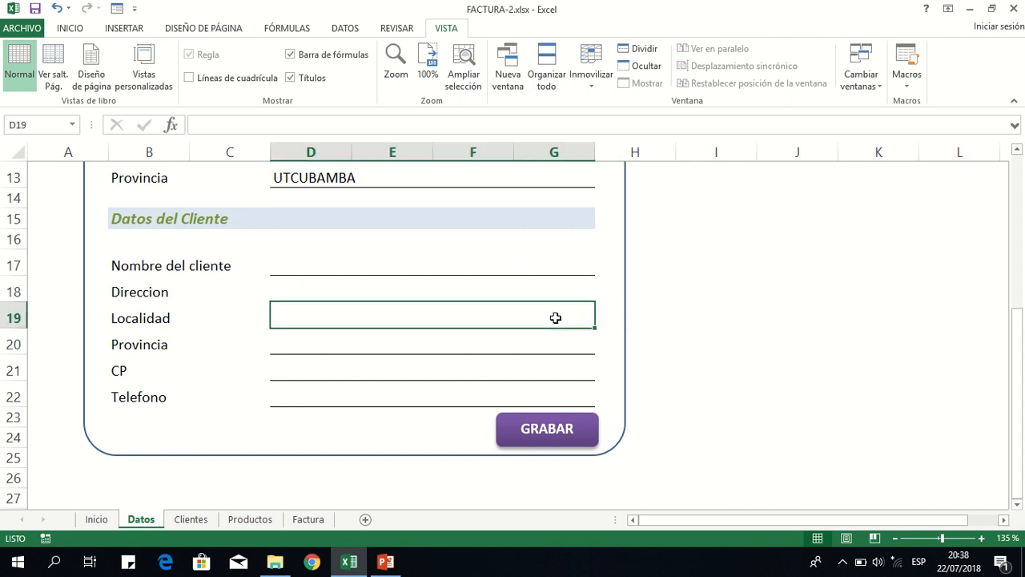
pyautogui.click(506, 286)
pyautogui.click(476, 263)
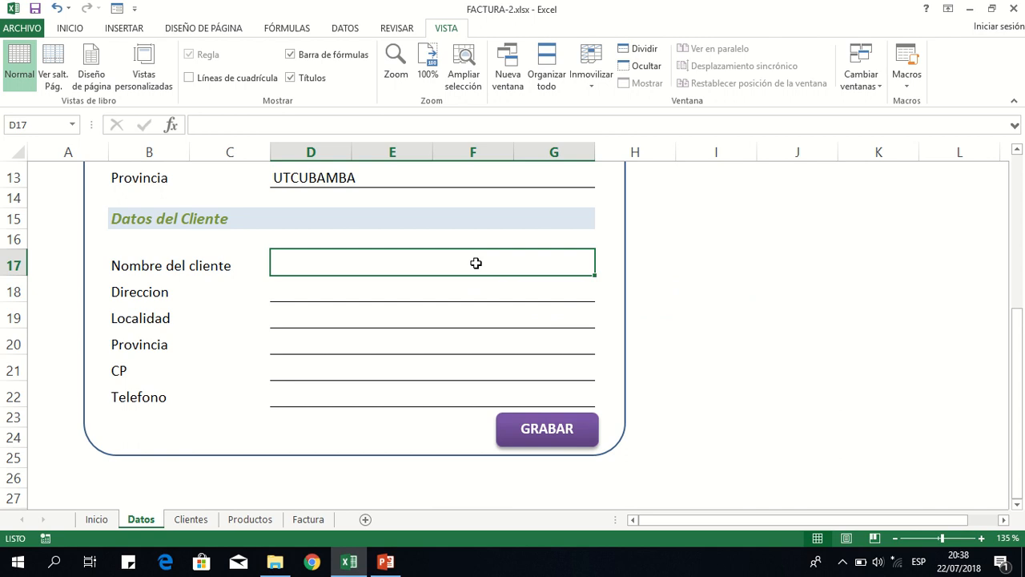
pyautogui.click(498, 318)
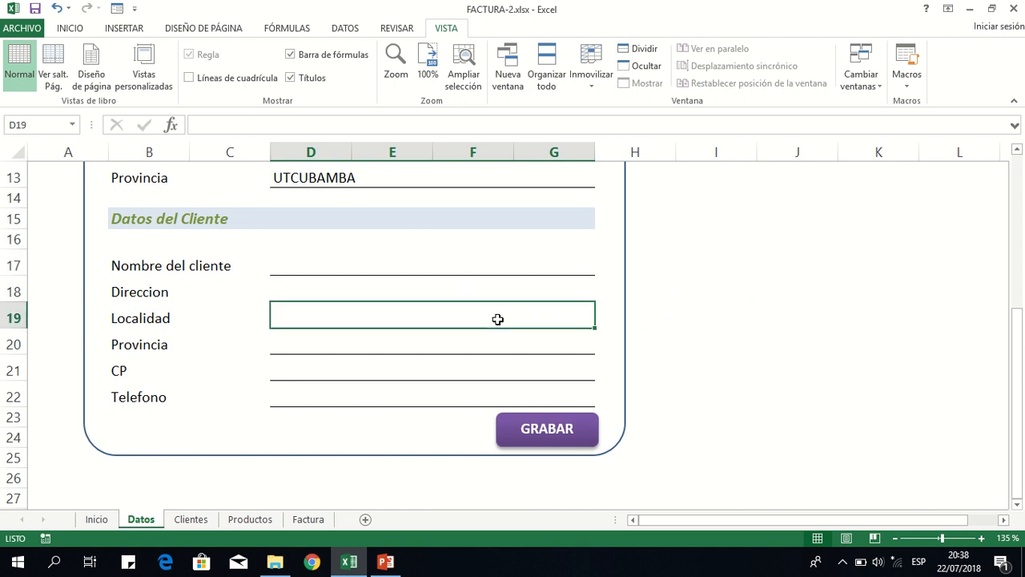
# Assign MacroClientes to the GRABAR button, with the macro location set to Este libro.
pyautogui.rightClick(587, 429)
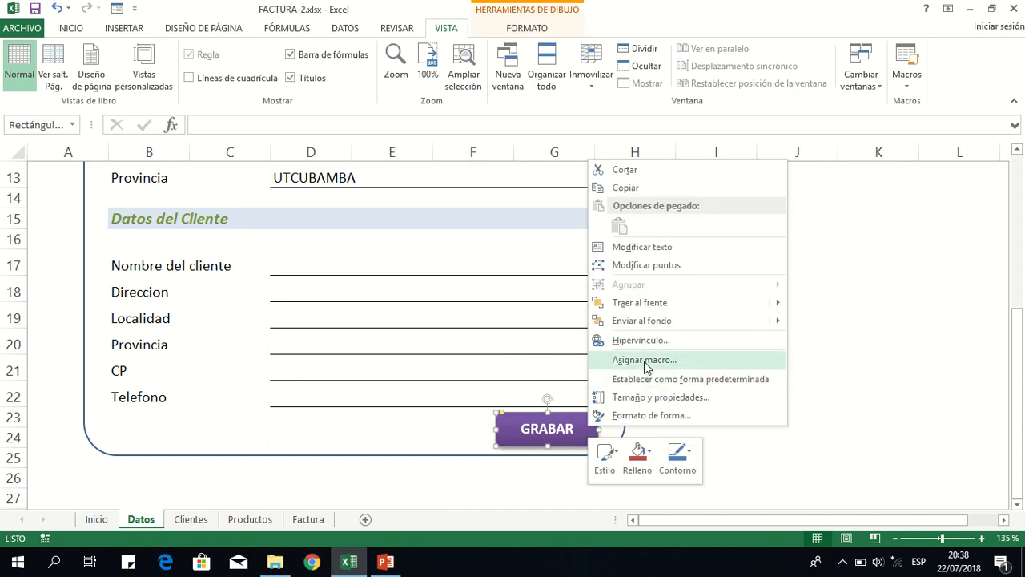
pyautogui.click(646, 360)
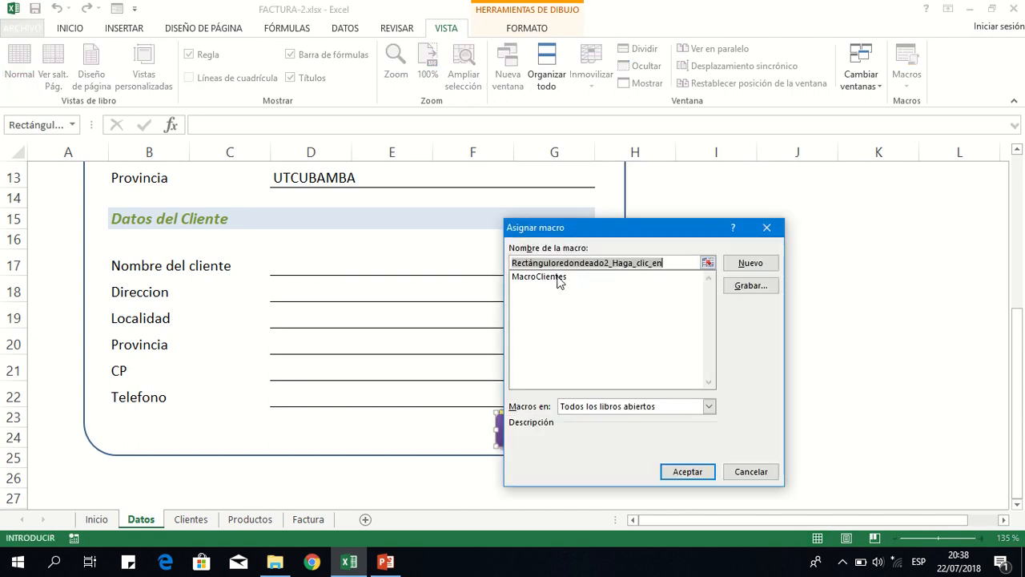
pyautogui.click(545, 277)
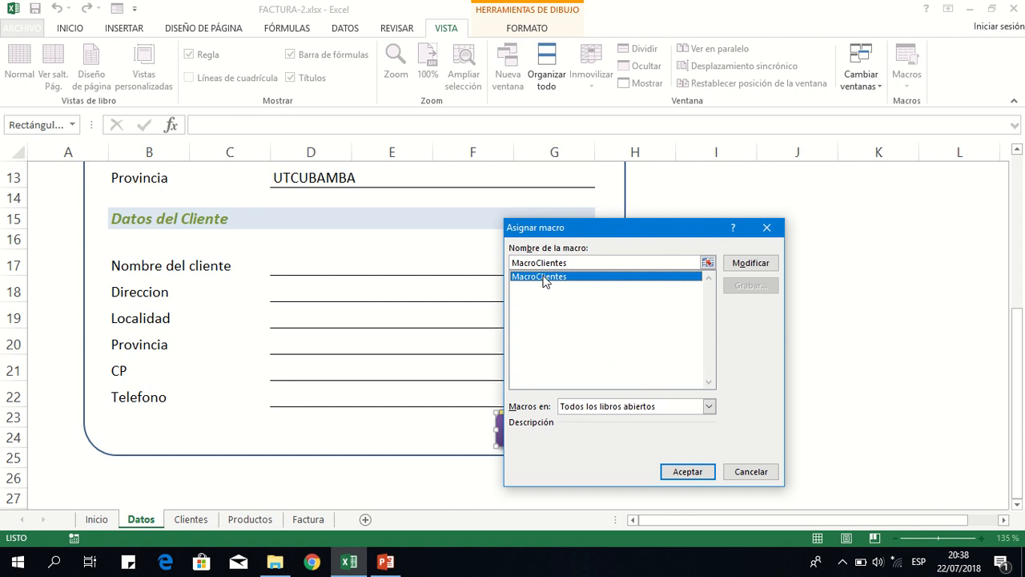
pyautogui.click(709, 407)
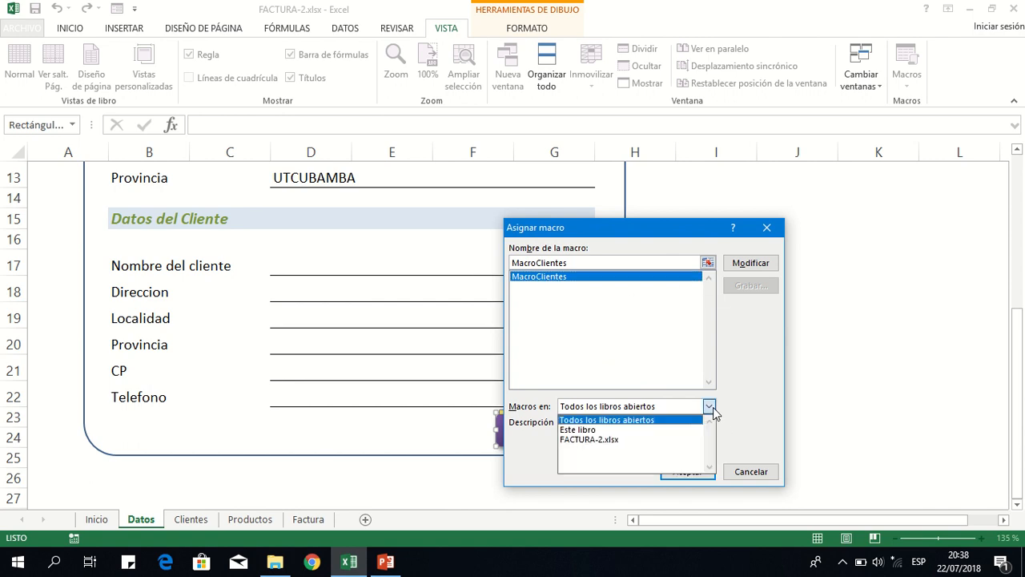
pyautogui.click(606, 431)
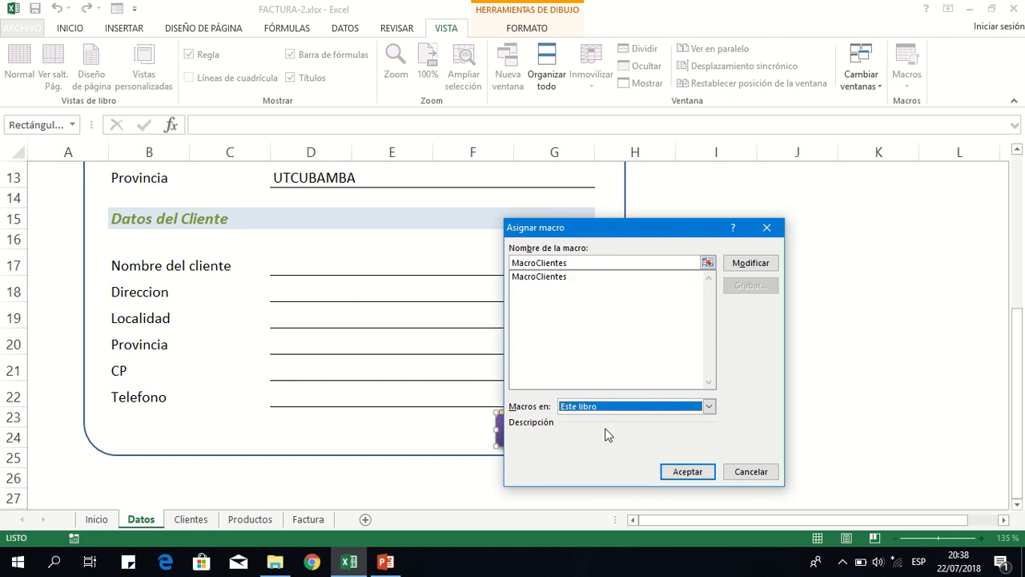
pyautogui.click(688, 472)
pyautogui.click(691, 433)
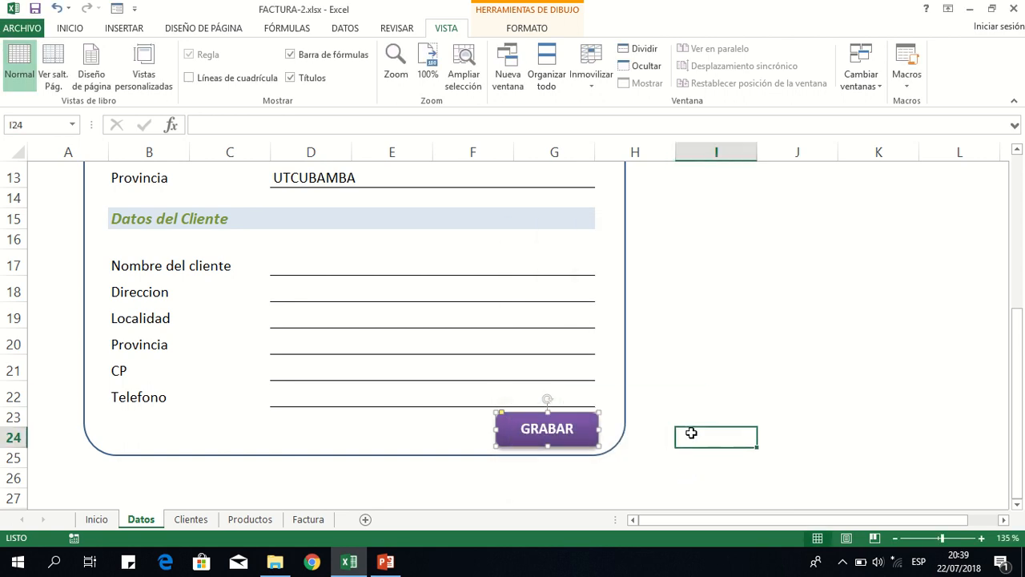
# Enter the first test customer's full name in the Nombre del cliente field D17 of the Datos sheet.
pyautogui.click(377, 264)
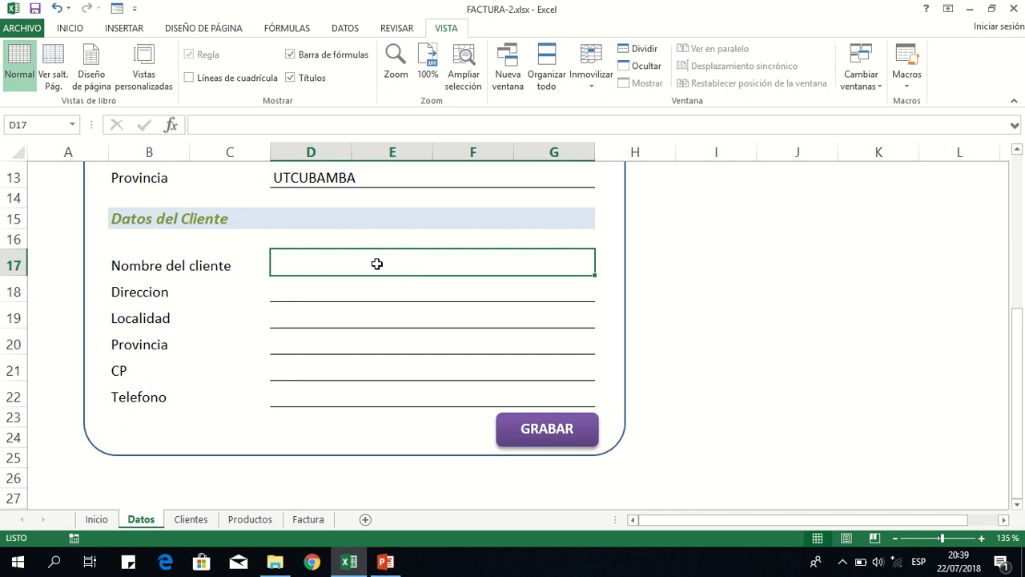
pyautogui.click(402, 292)
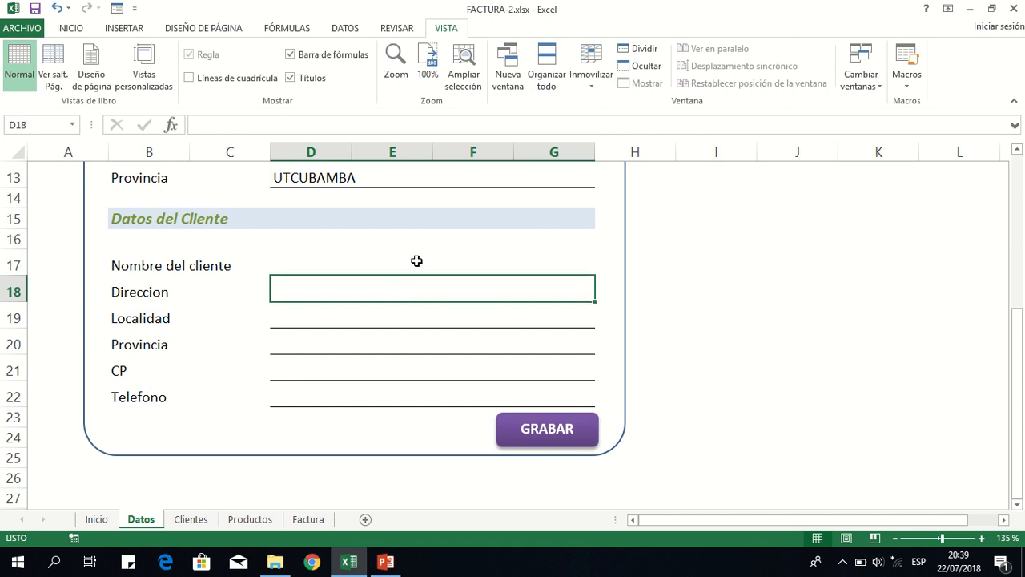
pyautogui.click(417, 261)
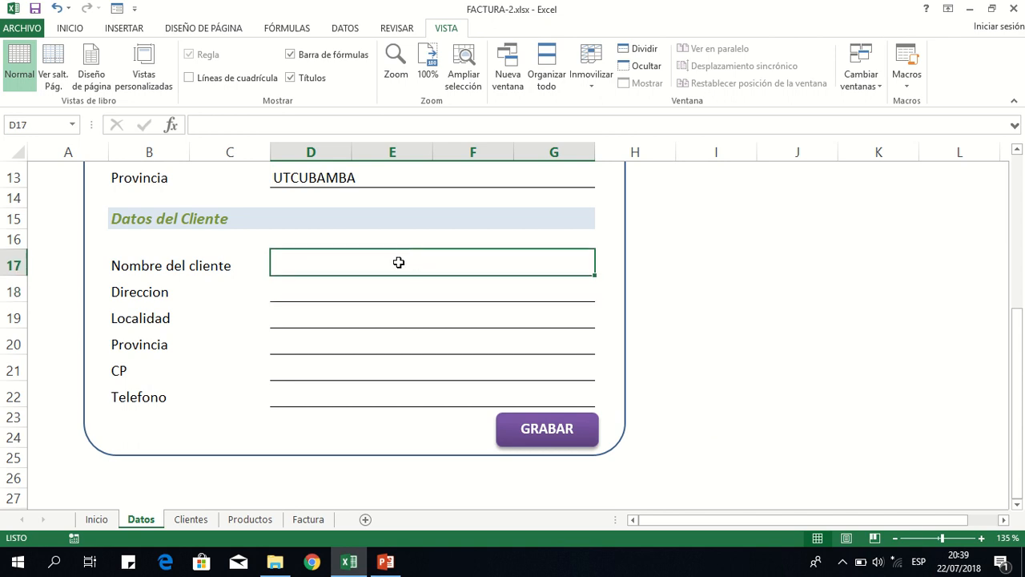
pyautogui.write('jorge')
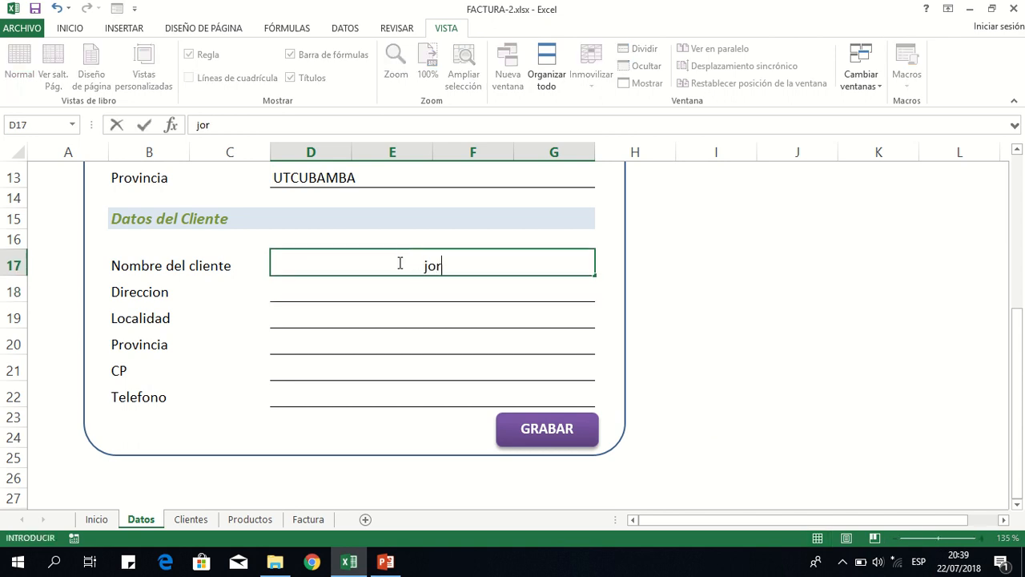
pyautogui.press('BackSpace')
pyautogui.press('BackSpace')
pyautogui.press('BackSpace')
pyautogui.press('BackSpace')
pyautogui.write('BEV')
pyautogui.press('BackSpace')
pyautogui.write('NAVIDES')
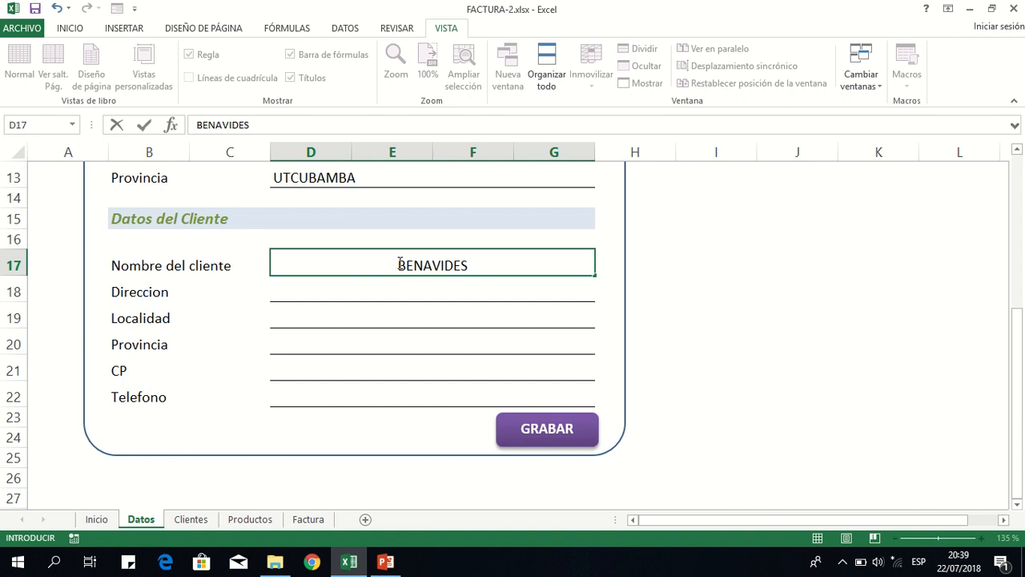
pyautogui.write(' PEREZ')
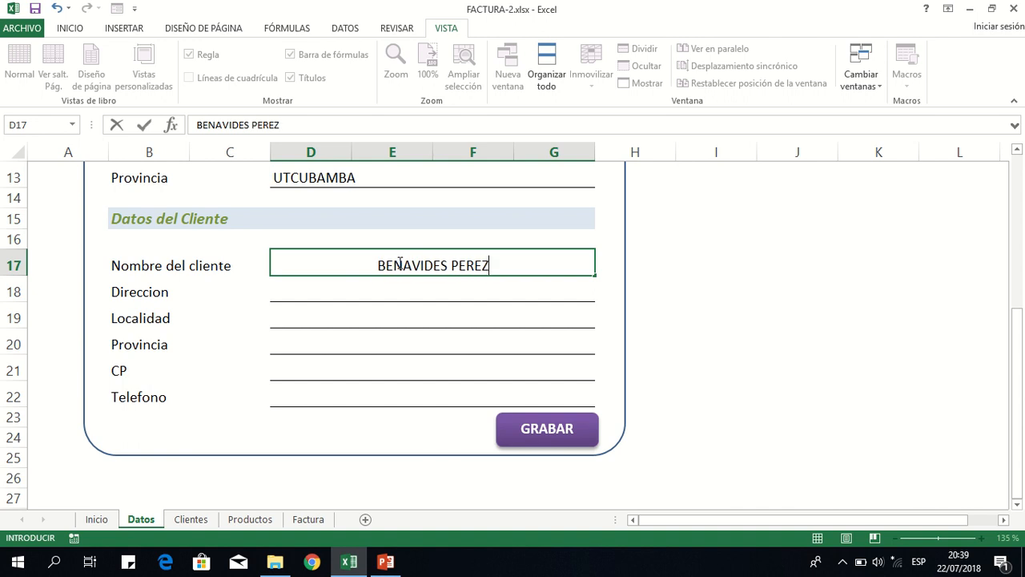
pyautogui.write(' JORGE')
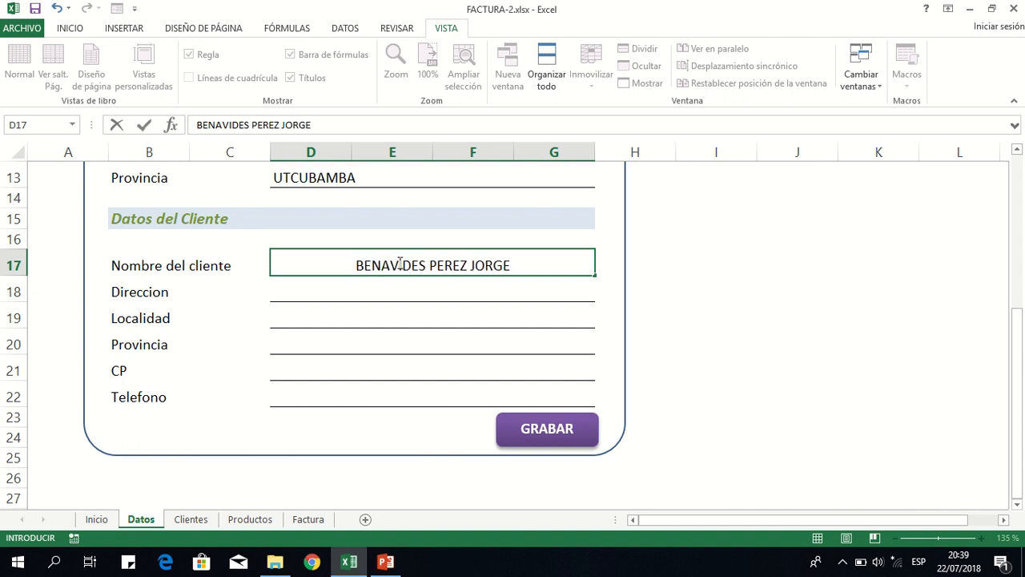
# Fill in the first customer's street address in the Direccion field D18.
pyautogui.click(394, 284)
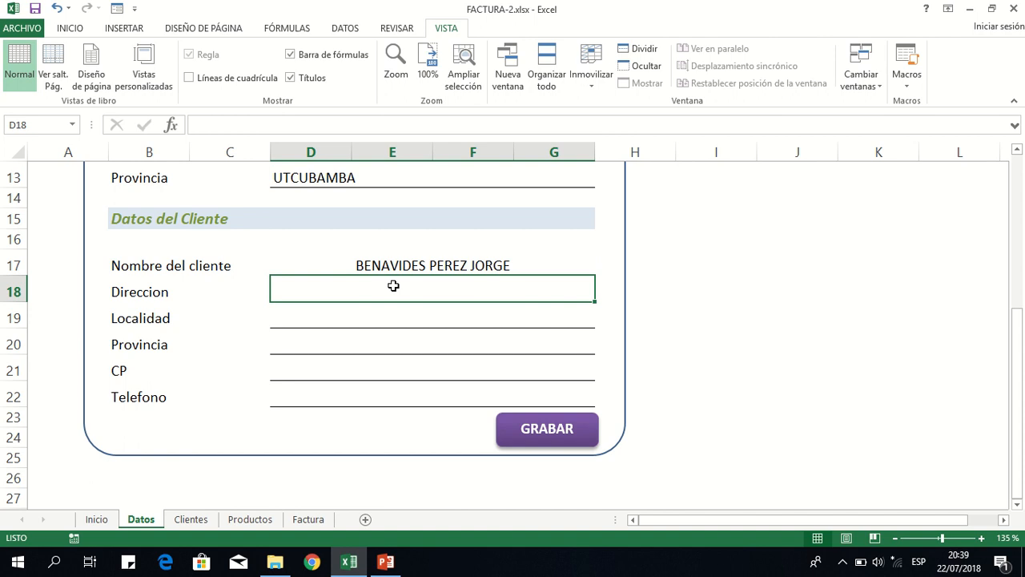
pyautogui.write('JR. MARIANO')
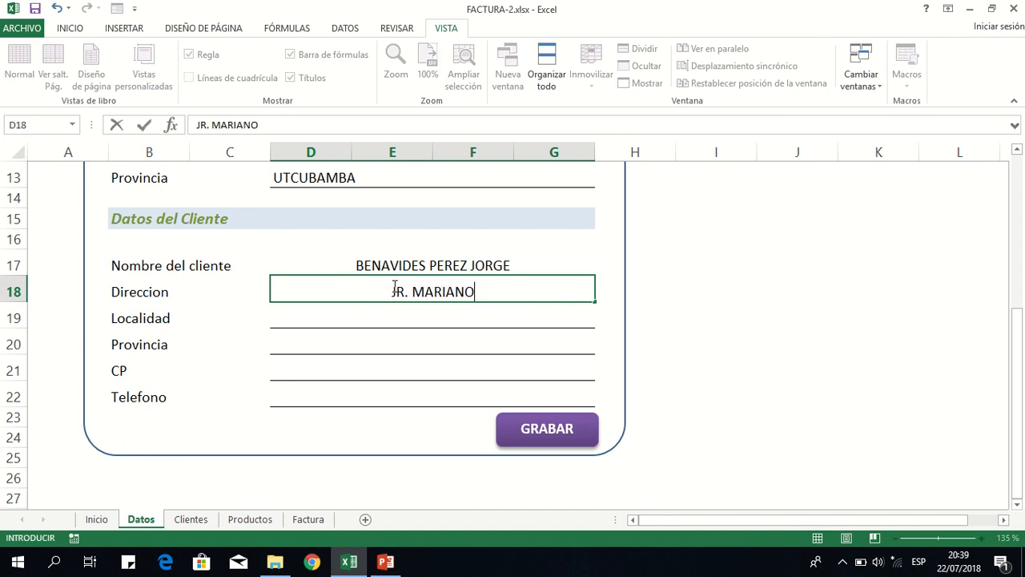
pyautogui.write(' MELGAR ')
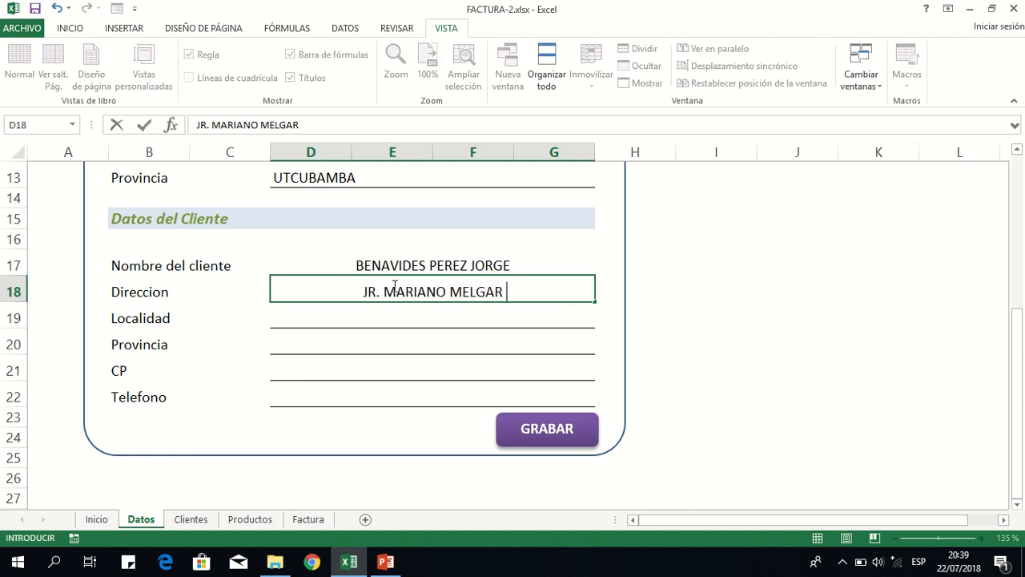
pyautogui.write('102')
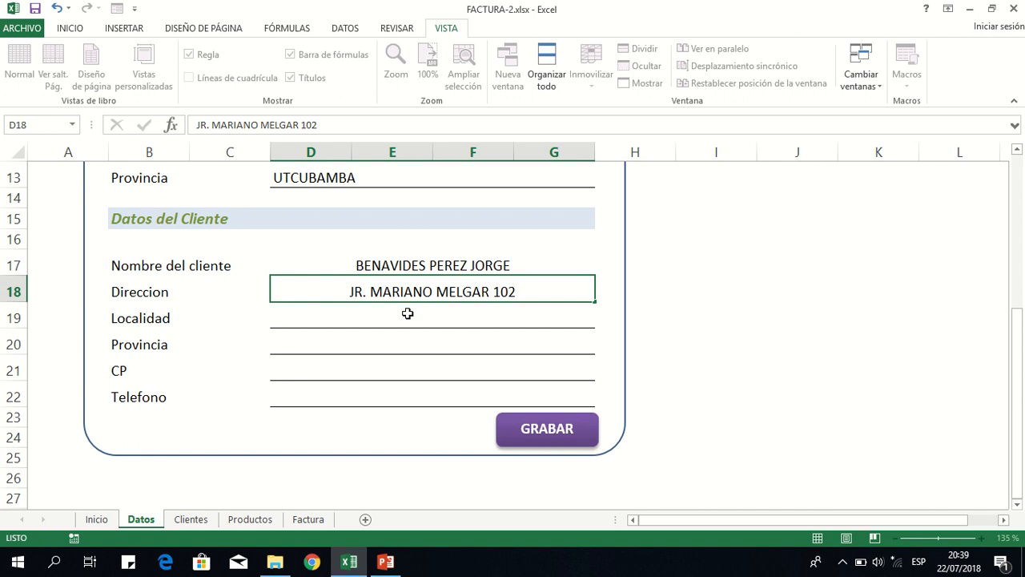
# Set the first customer's Localidad to BAGUA GRANDE and Provincia to UTCUBAMBA.
pyautogui.click(407, 313)
pyautogui.write('BAGUA GRANDE')
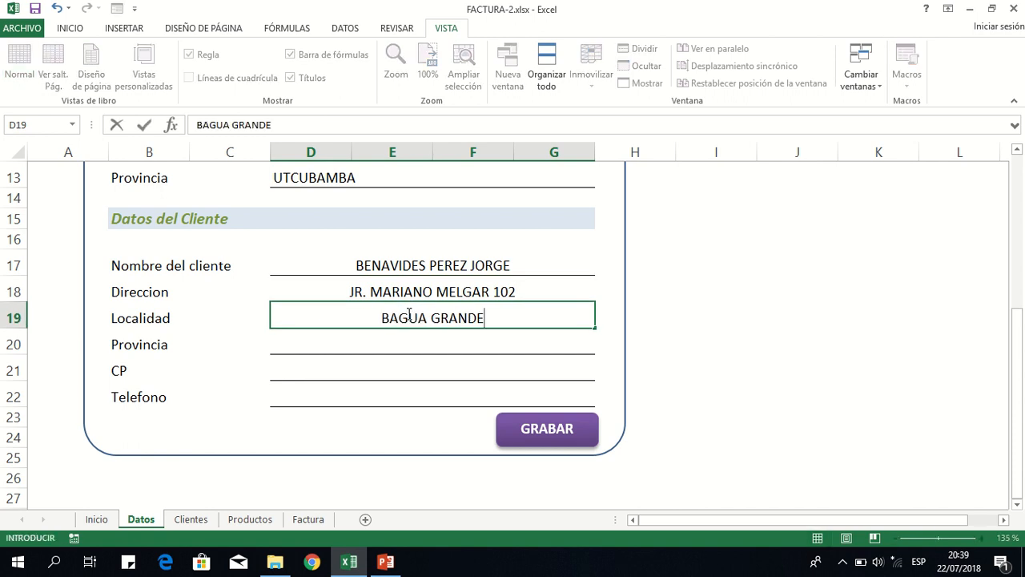
pyautogui.press('Return')
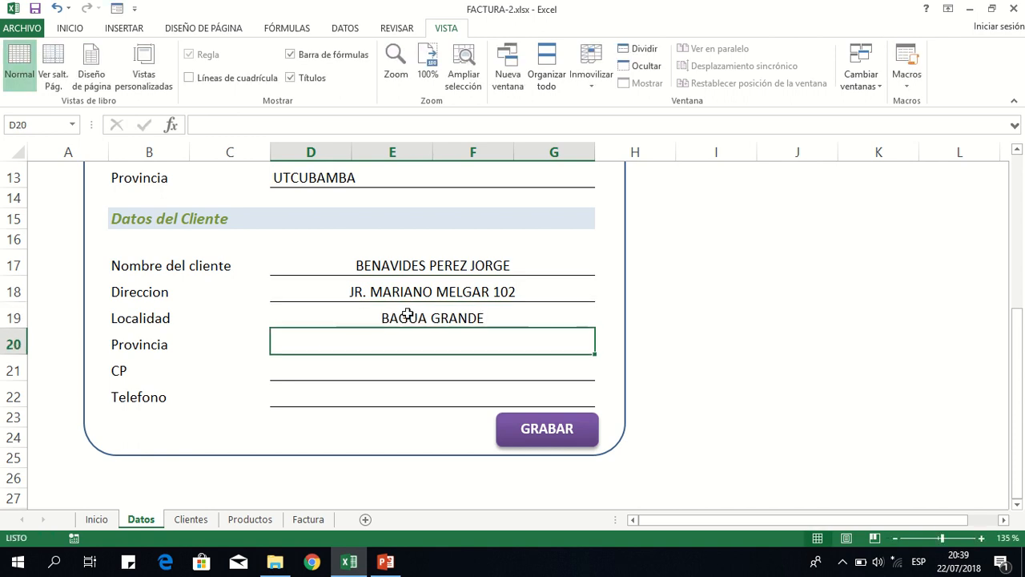
pyautogui.write('UTCU')
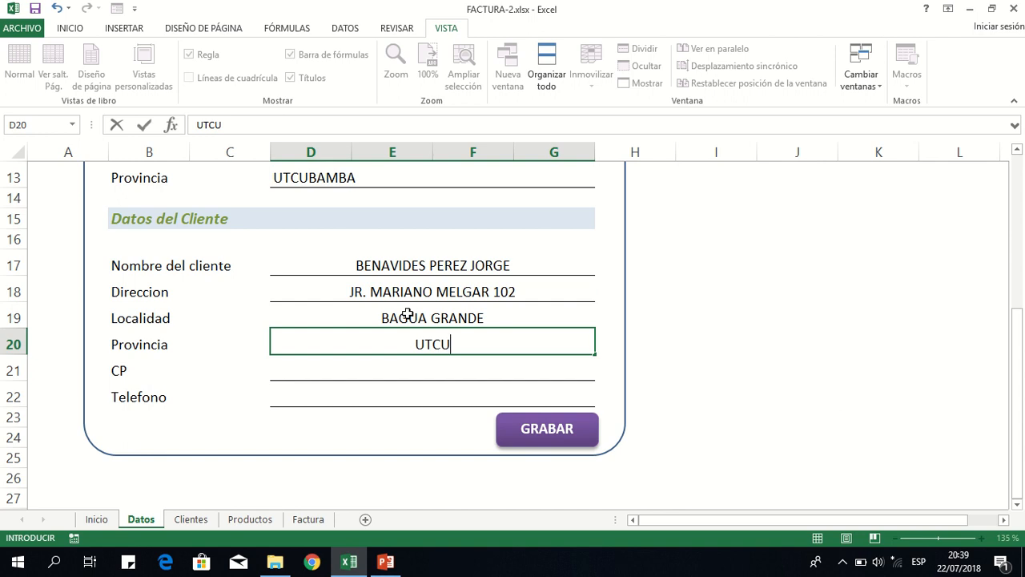
pyautogui.write('BAMBA')
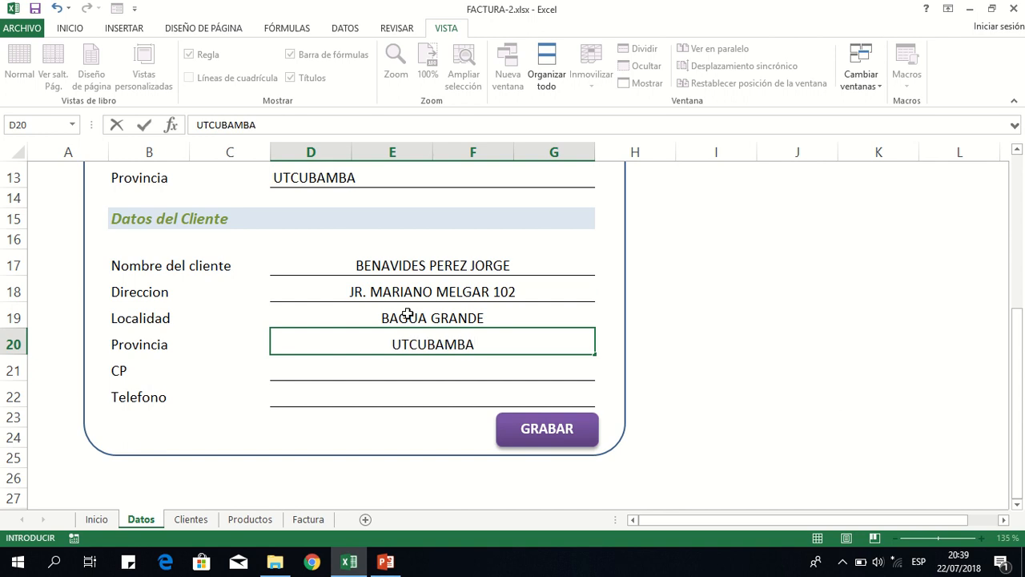
# Set the first customer's CP to 51 and fill in the phone number in the Telefono field.
pyautogui.click(443, 371)
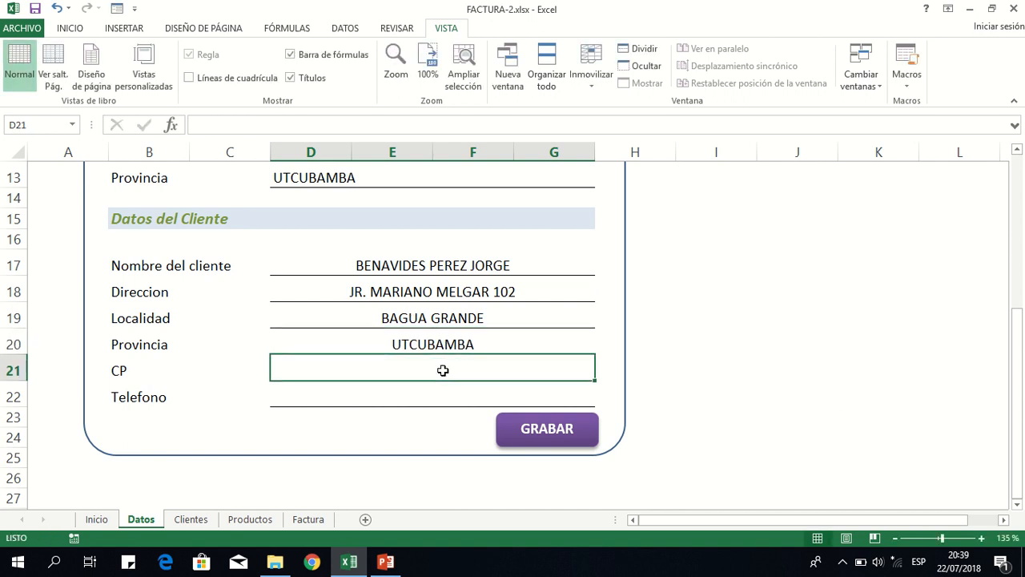
pyautogui.write('051')
pyautogui.press('Return')
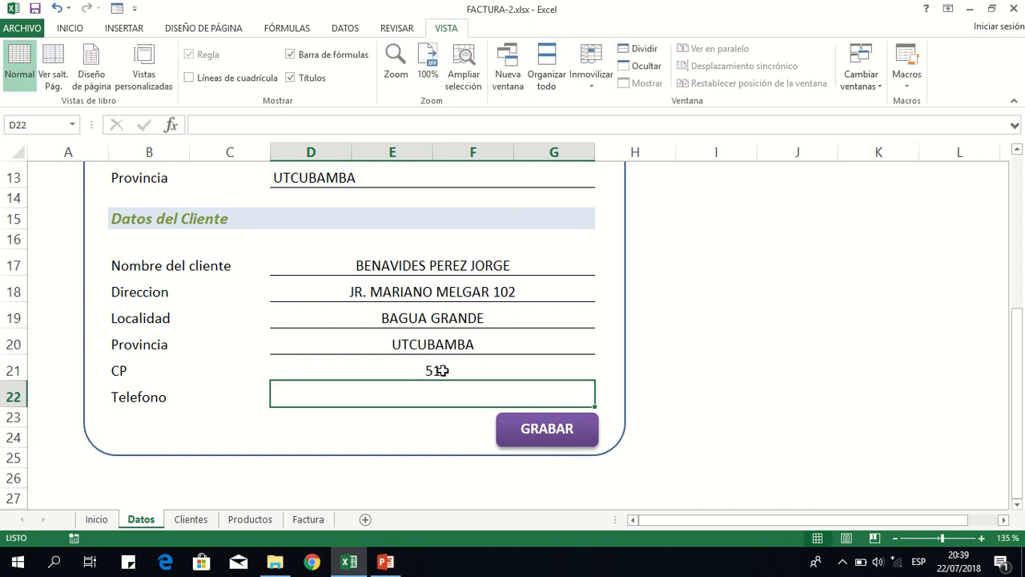
pyautogui.write('98')
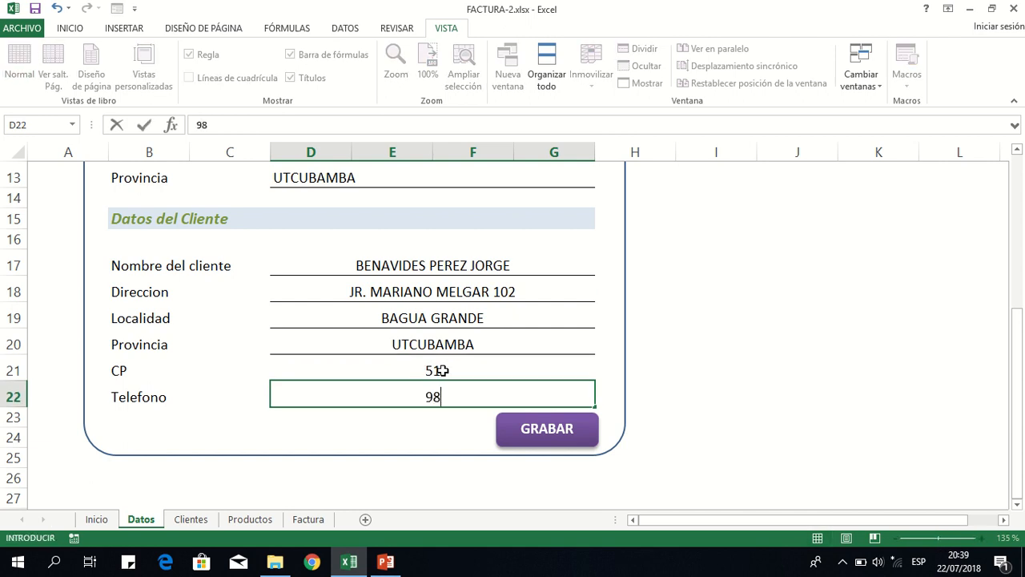
pyautogui.write('7654321')
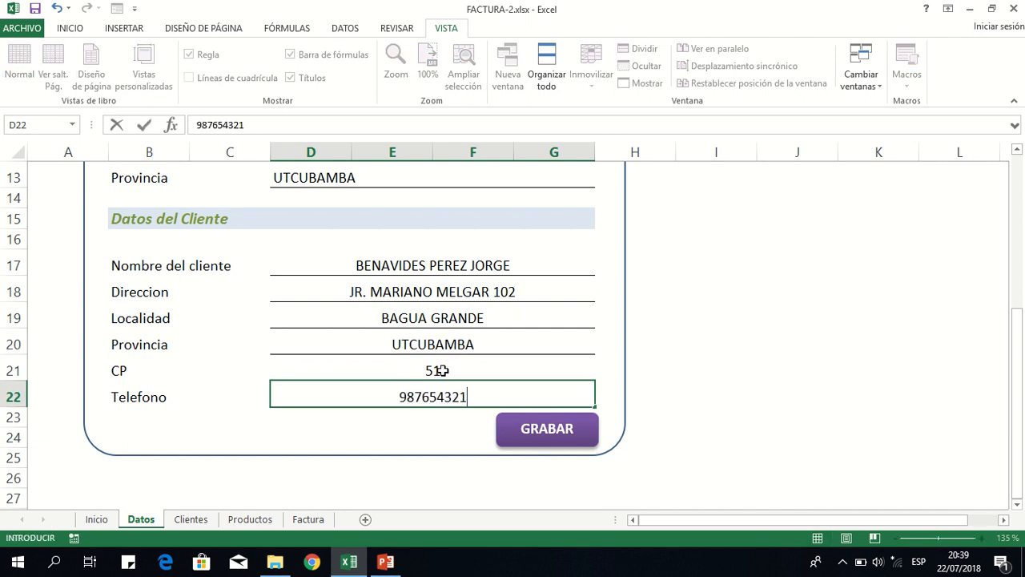
# Save the customer record with GRABAR and check its row on the Clientes sheet, finishing on the Datos sheet.
pyautogui.click(552, 437)
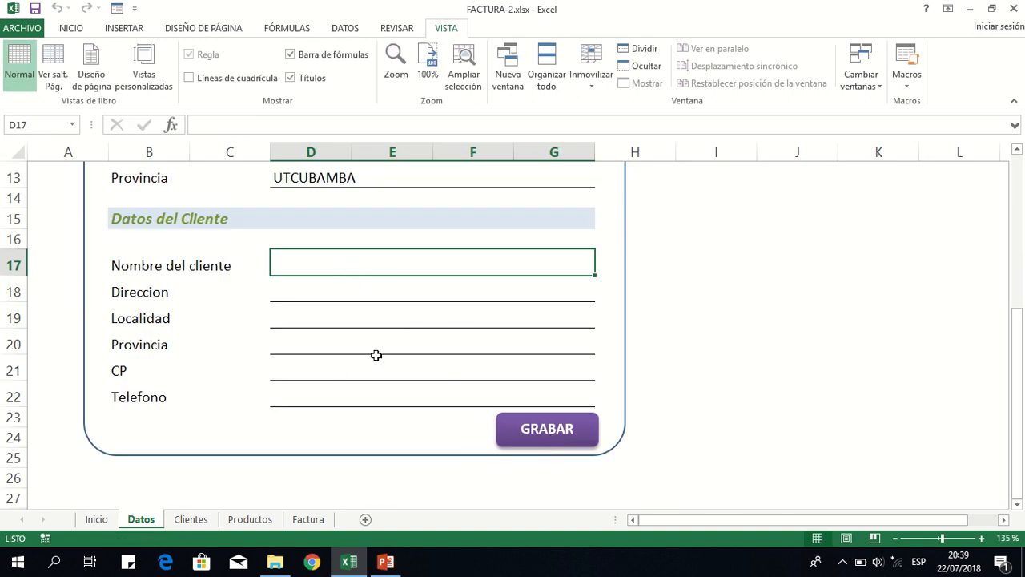
pyautogui.click(191, 519)
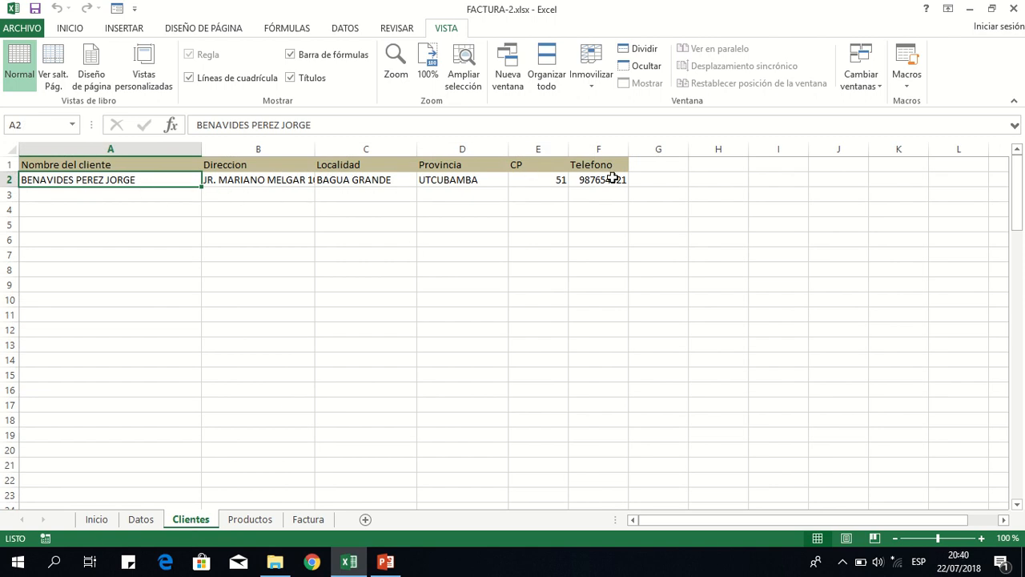
pyautogui.click(141, 519)
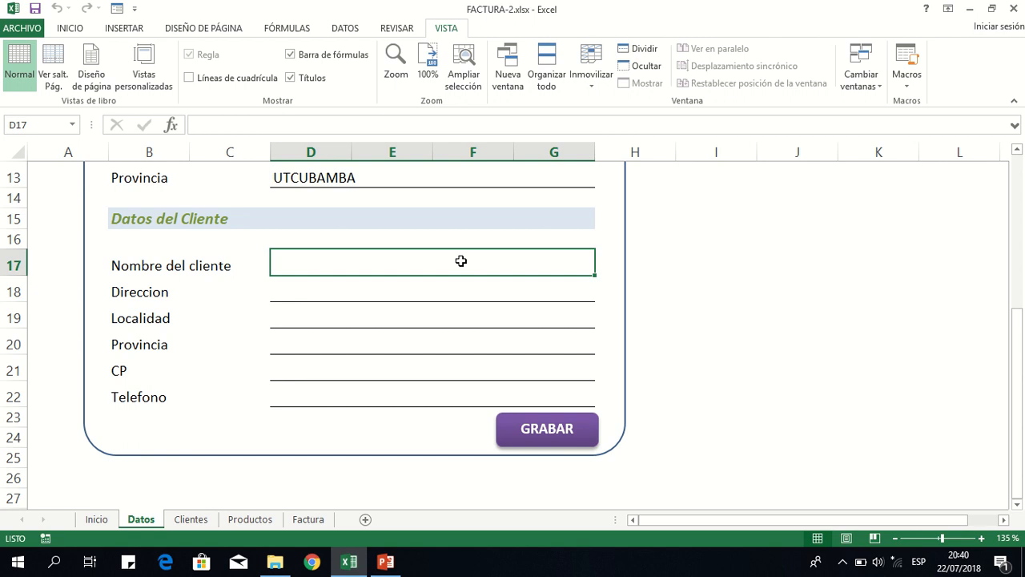
# Enter the second test customer's full name in the empty Nombre del cliente field D17.
pyautogui.write('FERNANDEZ')
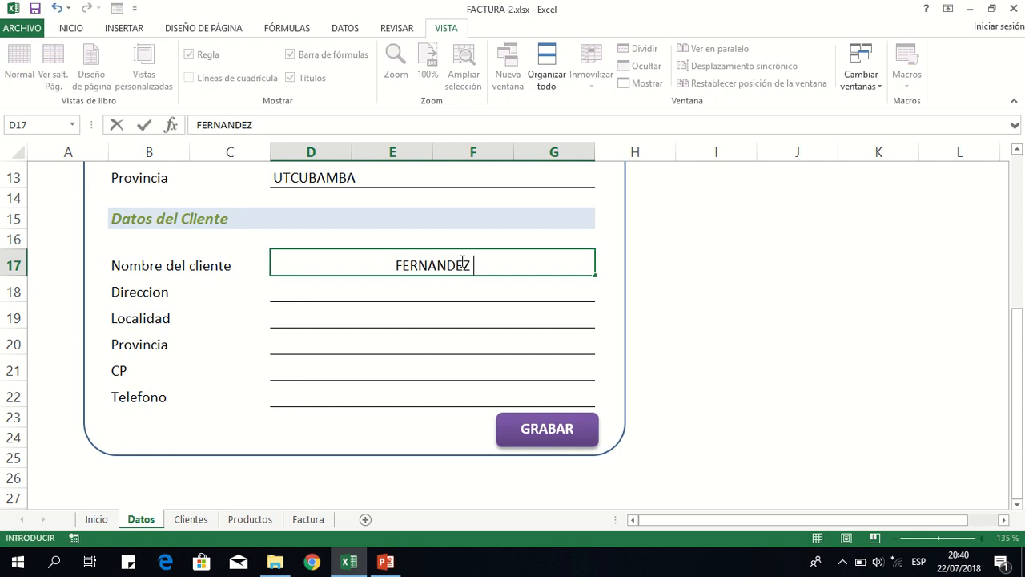
pyautogui.write(' VASQU')
pyautogui.press('BackSpace')
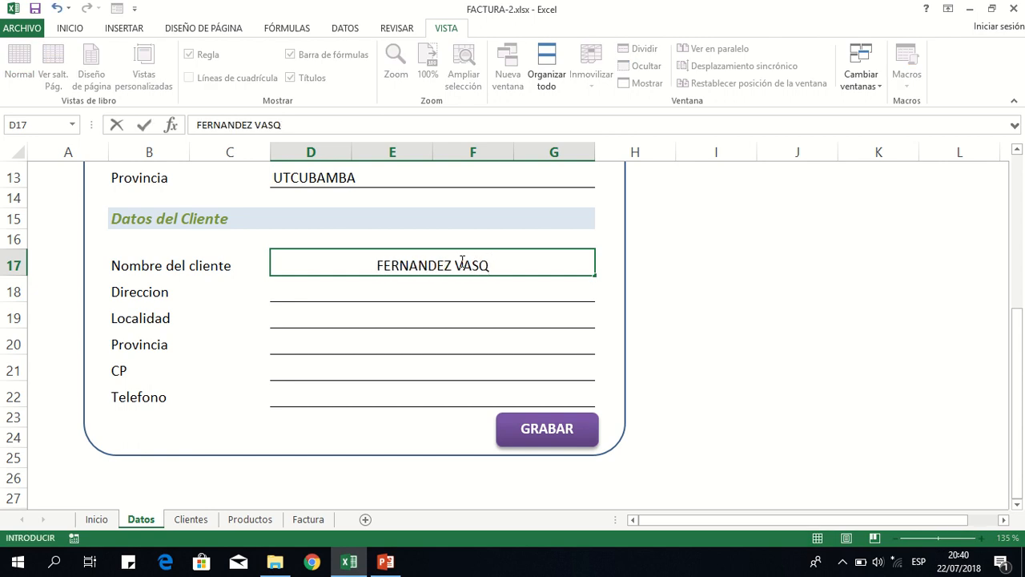
pyautogui.write('UEZ ANA')
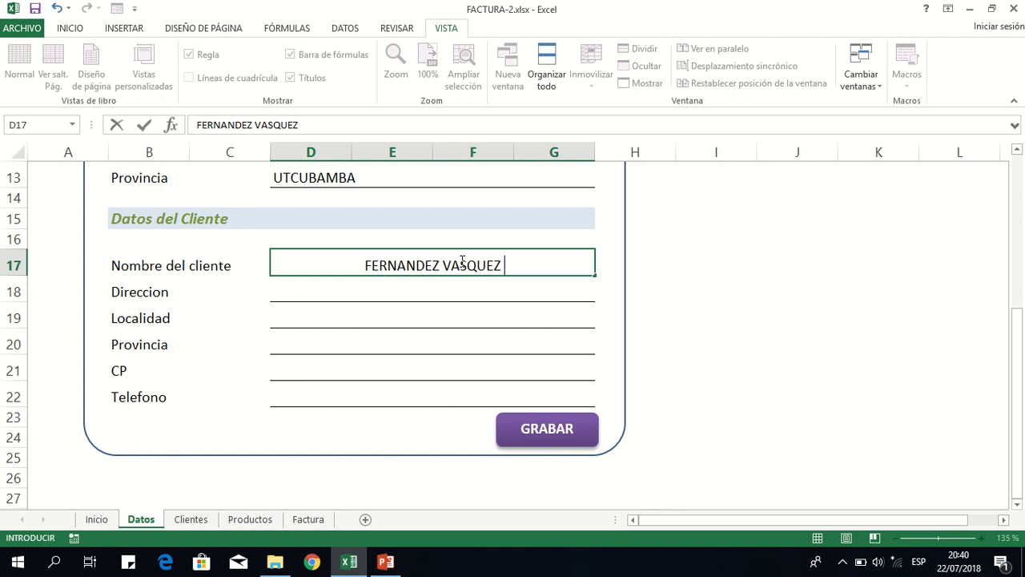
# Fill in the second customer's street address in the Direccion field D18.
pyautogui.click(455, 287)
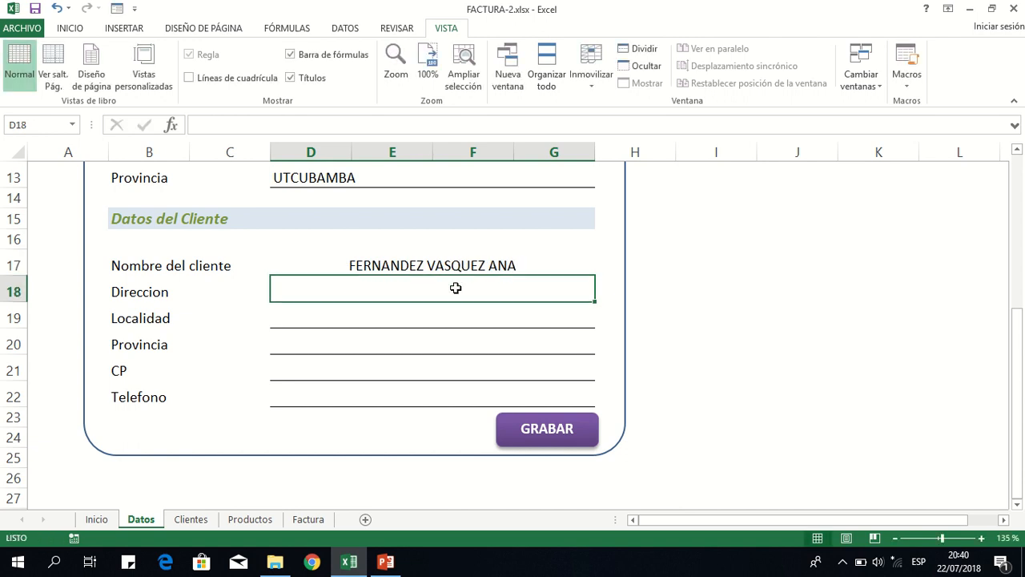
pyautogui.write('JR.')
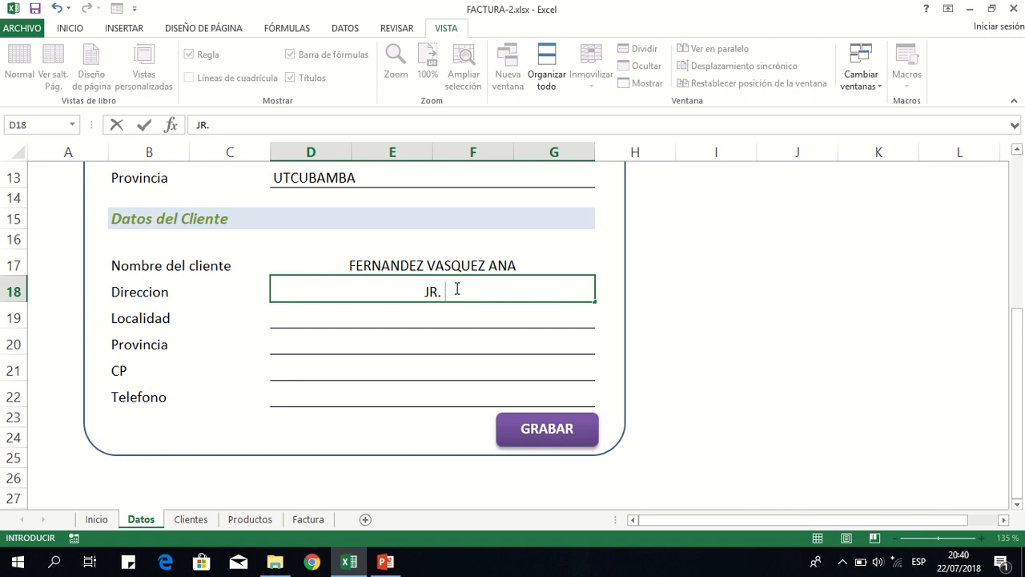
pyautogui.write(' JOSE DE ')
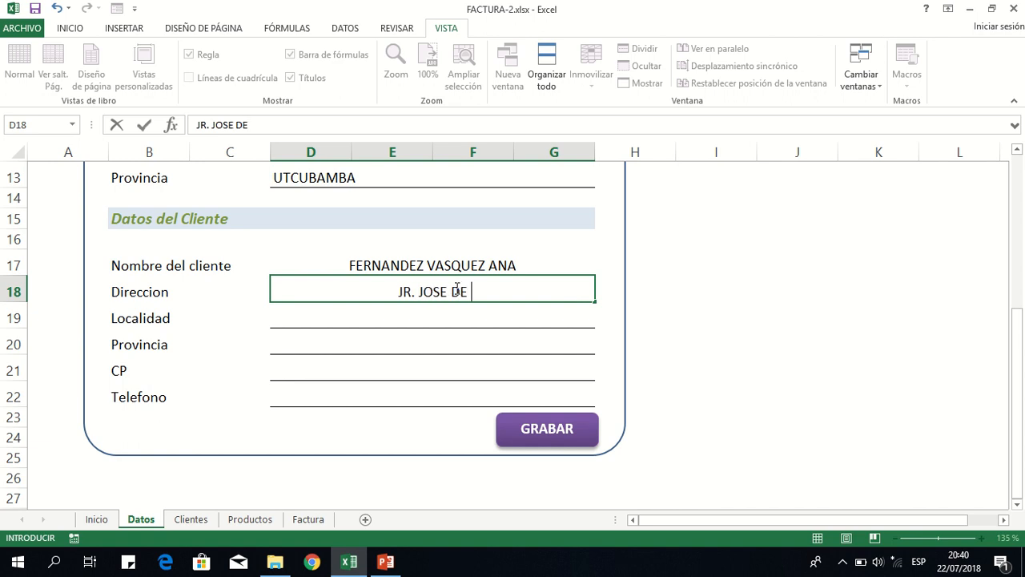
pyautogui.write('SUCRE')
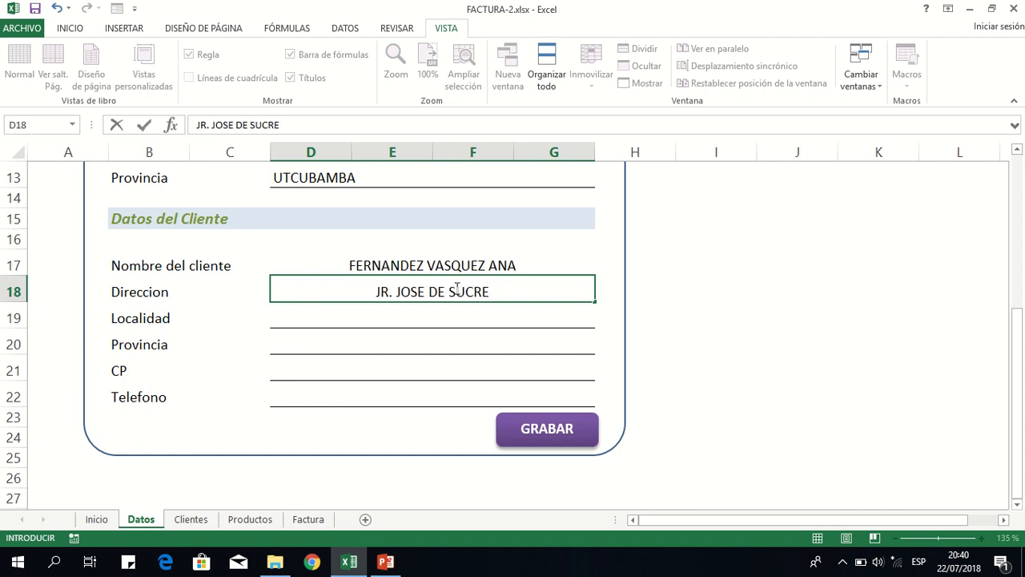
pyautogui.write(' 405')
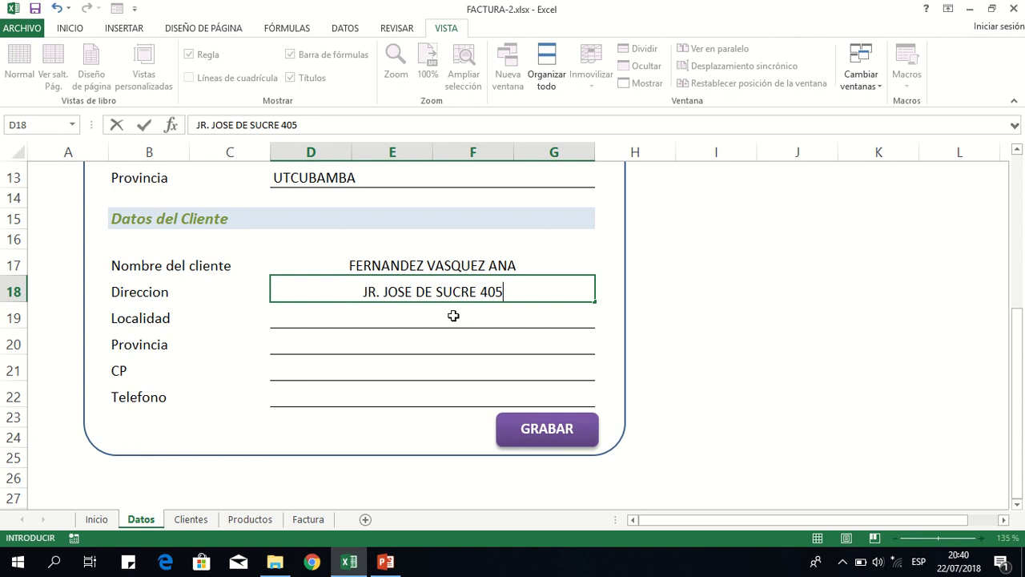
pyautogui.press('Return')
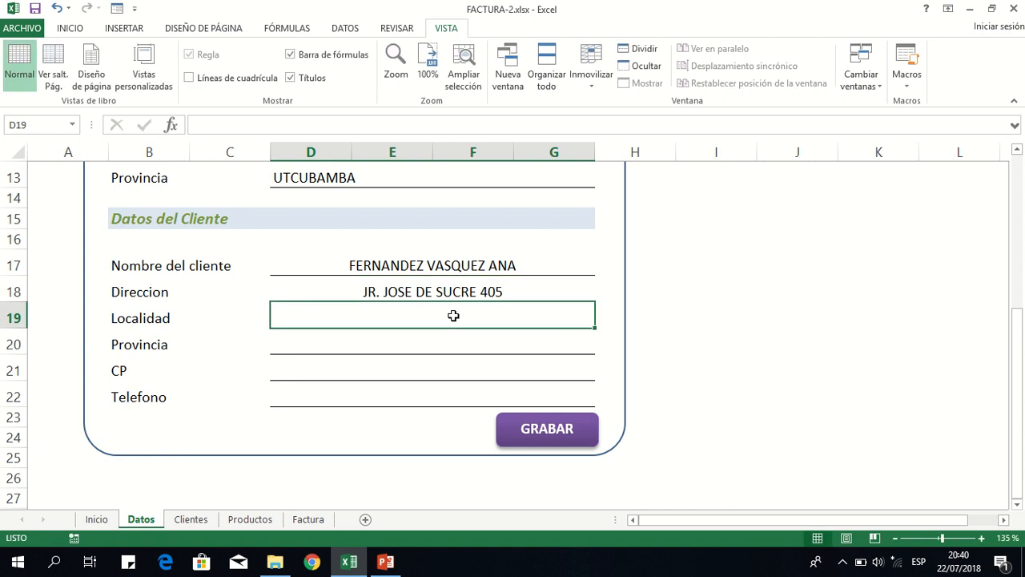
# Set the second customer's Localidad to BAGUA GRANDE and Provincia to UTCUBAMBA.
pyautogui.write('BAGUA')
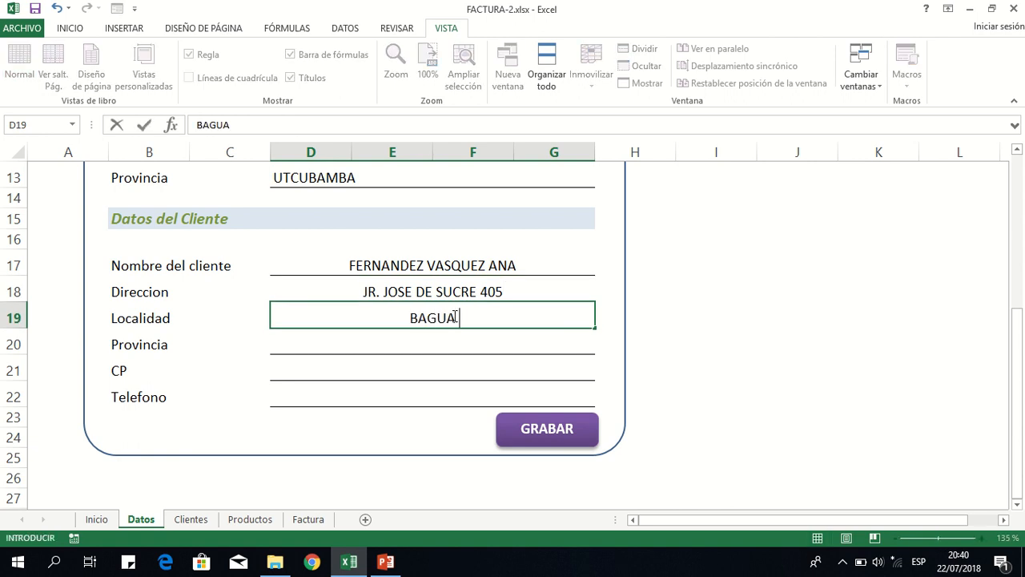
pyautogui.write(' GRANDE')
pyautogui.press('Return')
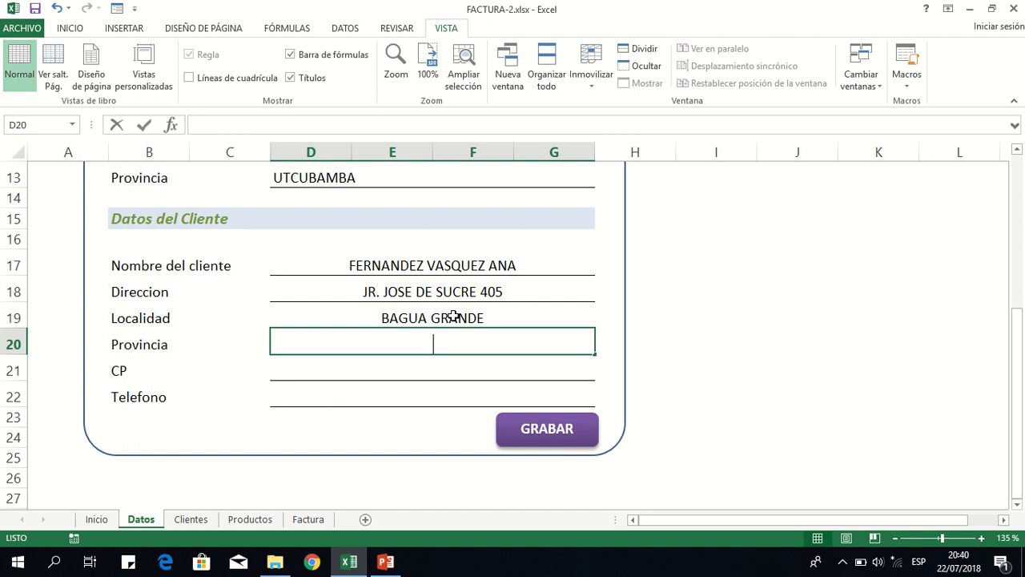
pyautogui.write('UTCUBAMBA')
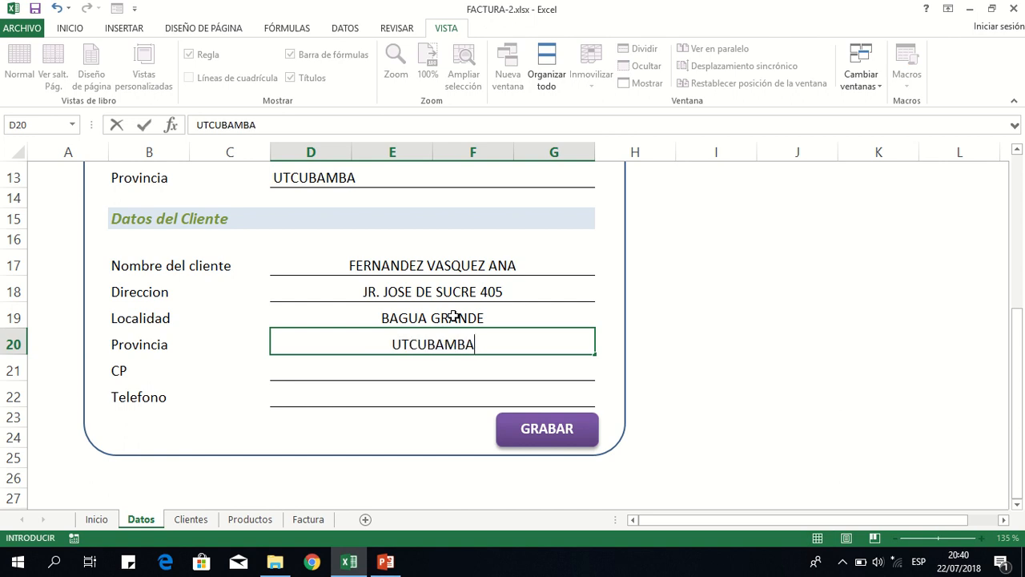
pyautogui.press('Return')
# Set the second customer's CP to 51 and fill in the phone number in the Telefono field.
pyautogui.write('51')
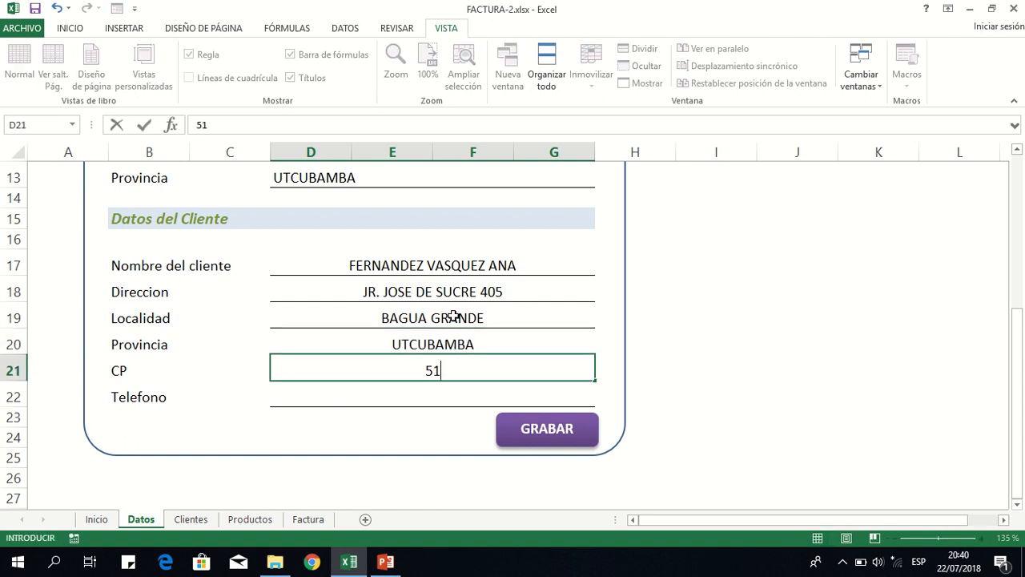
pyautogui.press('Return')
pyautogui.write('546321789')
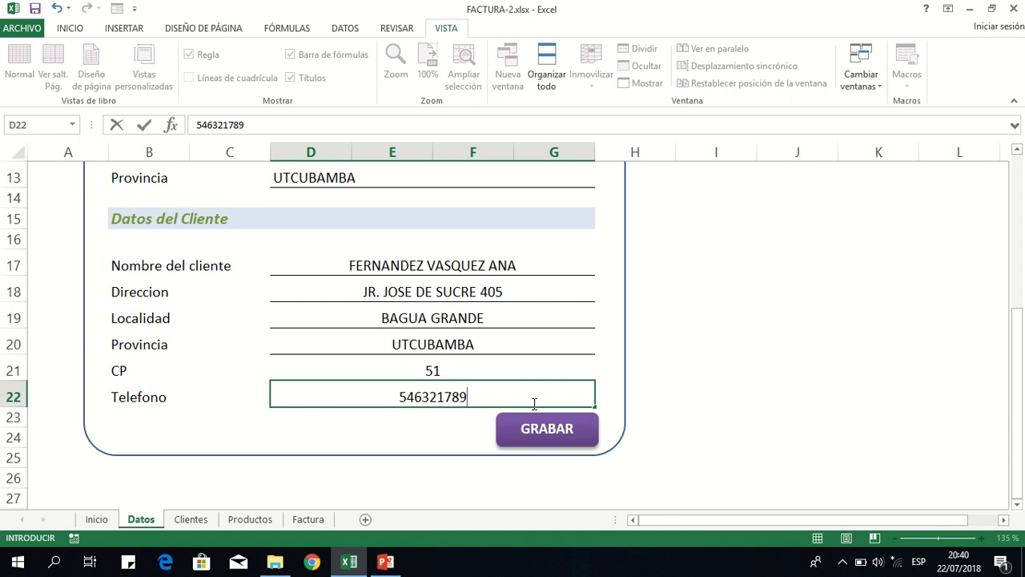
# Save the second customer's record with GRABAR and check its row on the Clientes sheet.
pyautogui.click(545, 435)
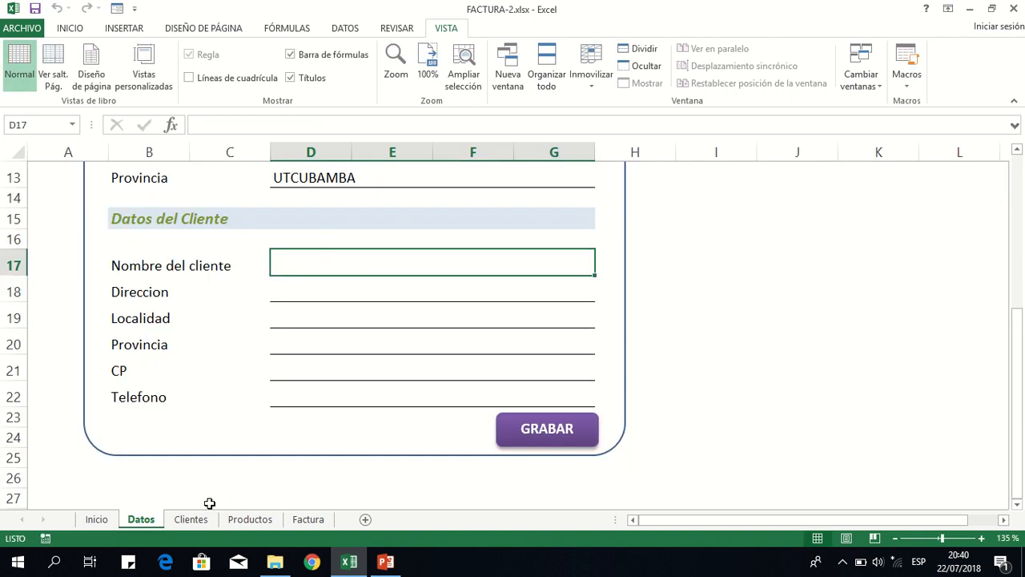
pyautogui.click(204, 519)
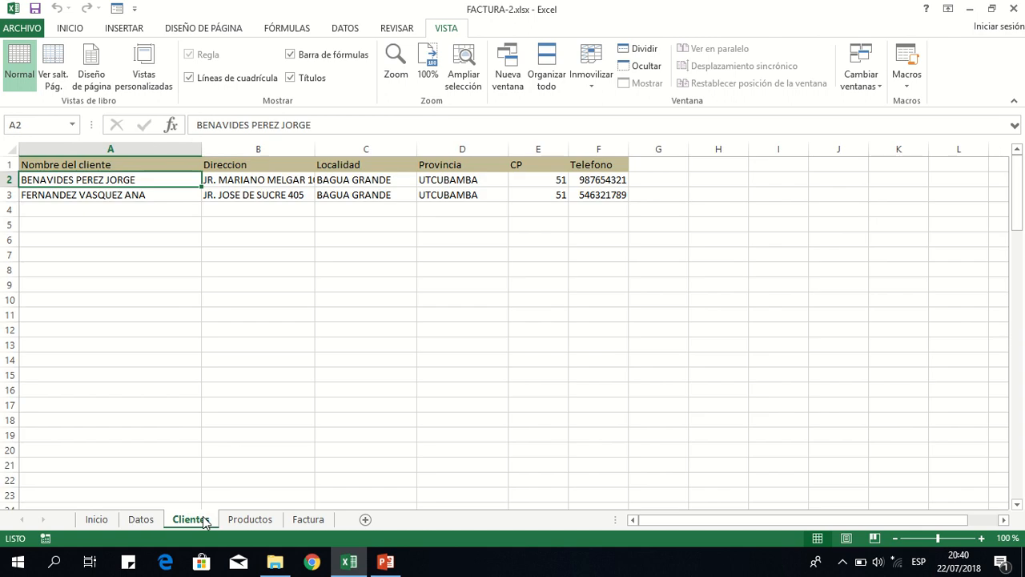
pyautogui.click(169, 199)
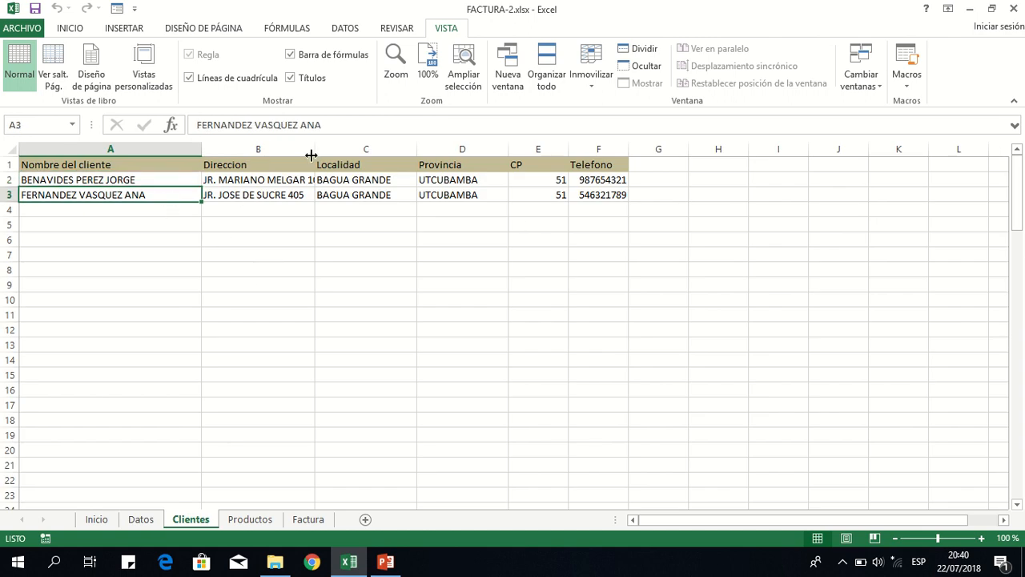
# Widen the Direccion column on the Clientes sheet to fit the longest address, finishing on the Datos sheet.
pyautogui.moveTo(315, 147); pyautogui.dragTo(328, 146)
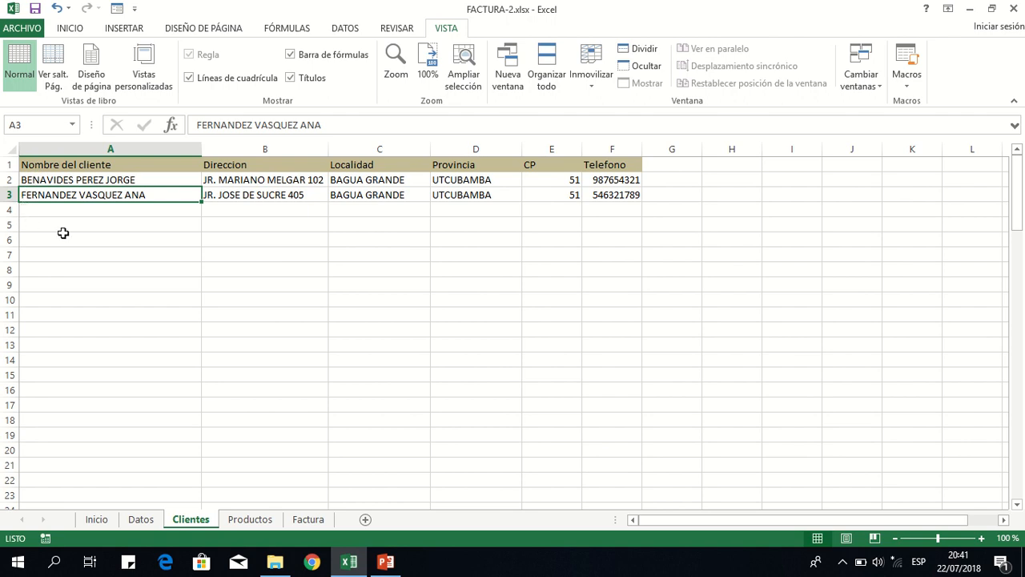
pyautogui.click(110, 238)
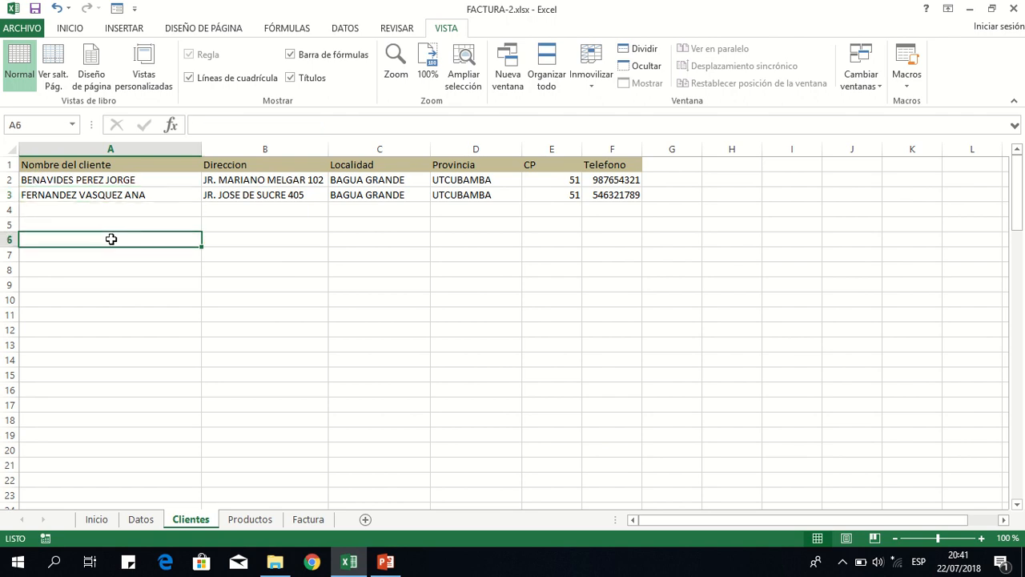
pyautogui.click(233, 261)
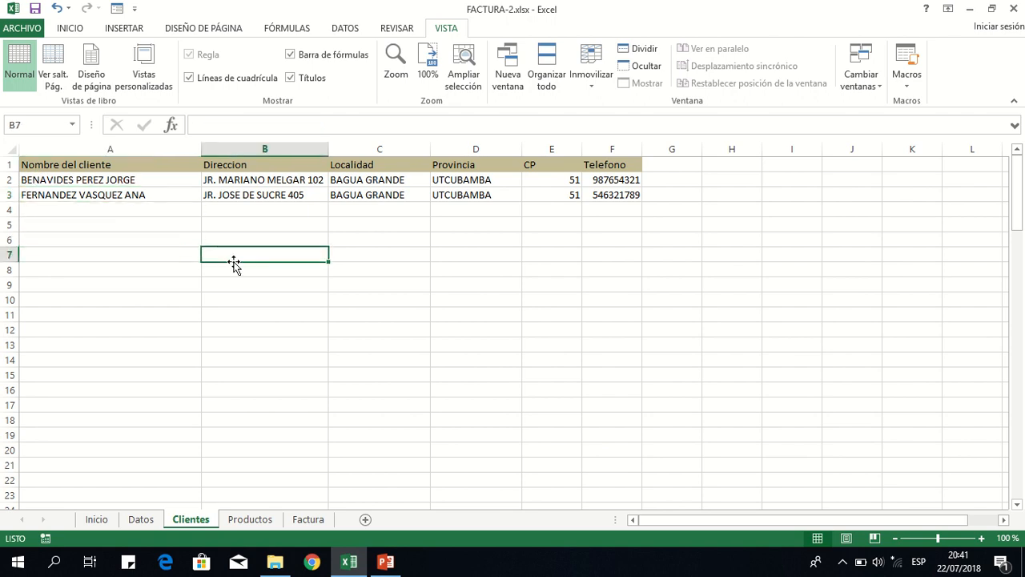
pyautogui.click(154, 195)
pyautogui.click(141, 519)
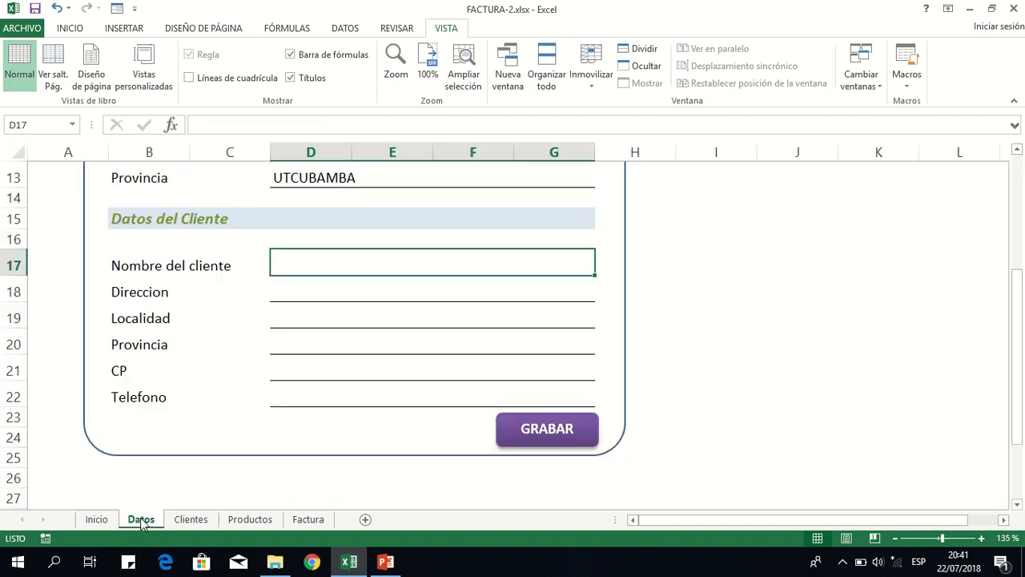
# Examine the formulas in the CLIENTE fields of the Factura sheet that link to the Datos form, from Nombre through Telefono.
pyautogui.click(304, 520)
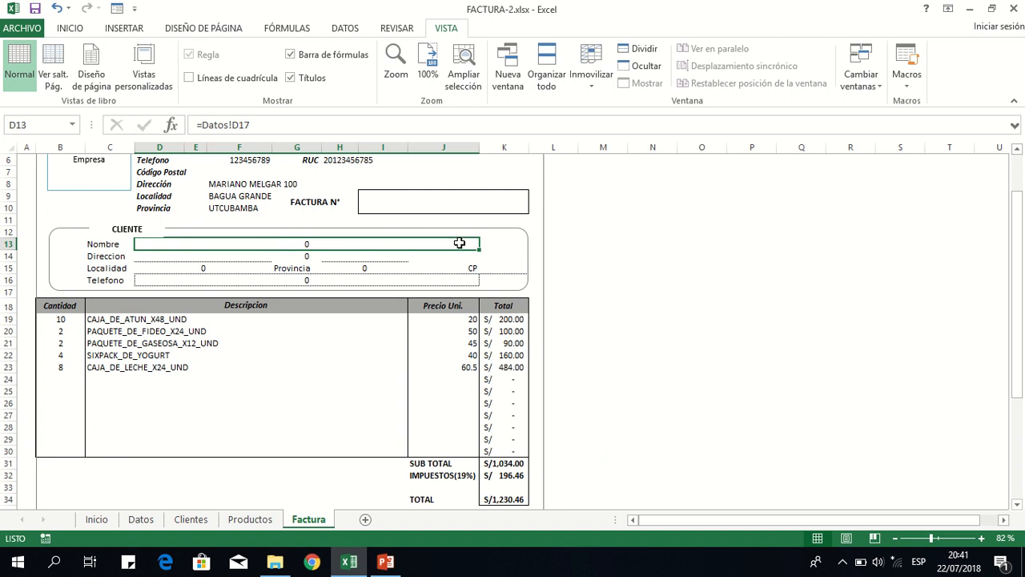
pyautogui.click(190, 254)
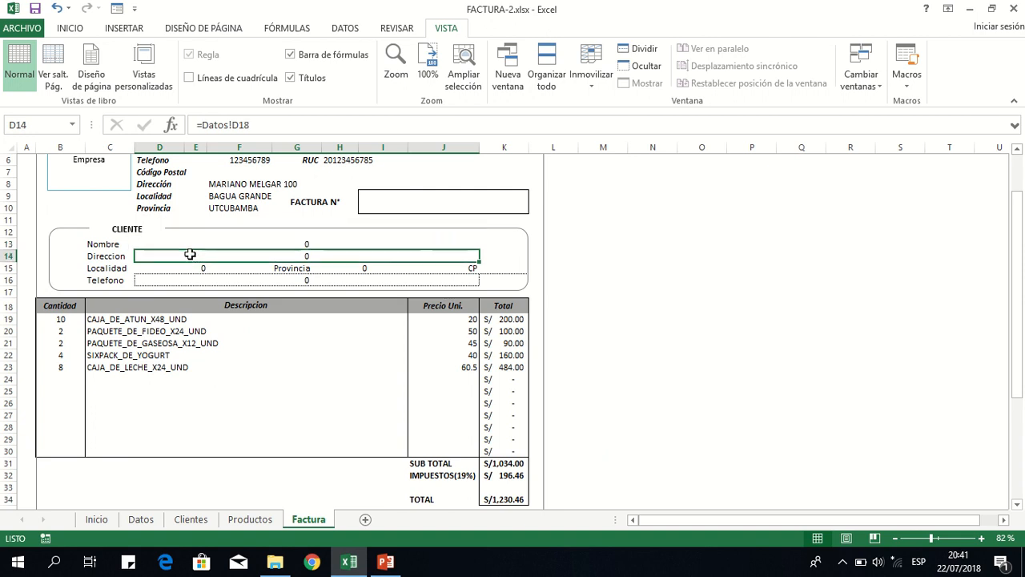
pyautogui.click(253, 268)
pyautogui.click(367, 269)
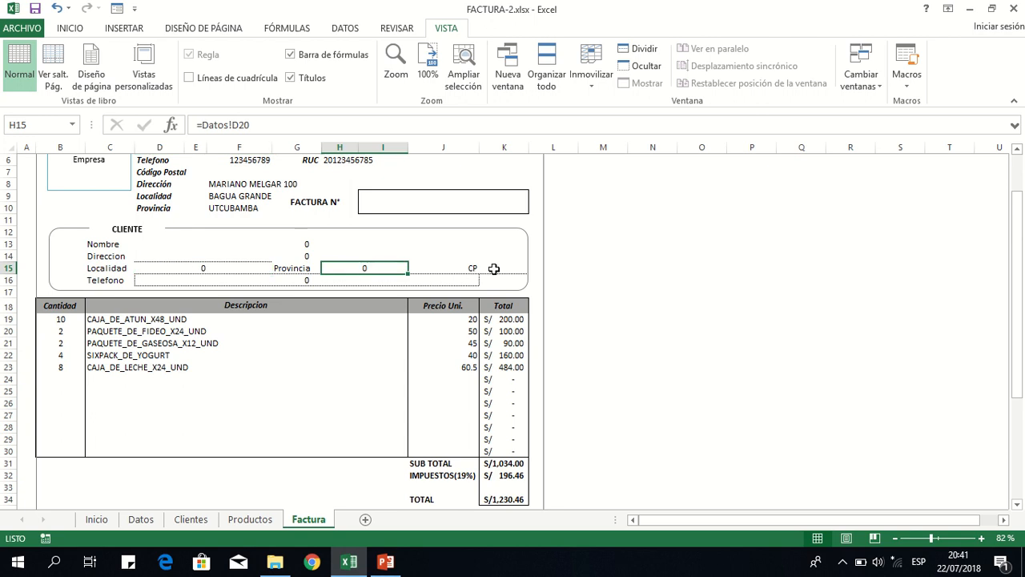
pyautogui.click(494, 268)
pyautogui.click(265, 279)
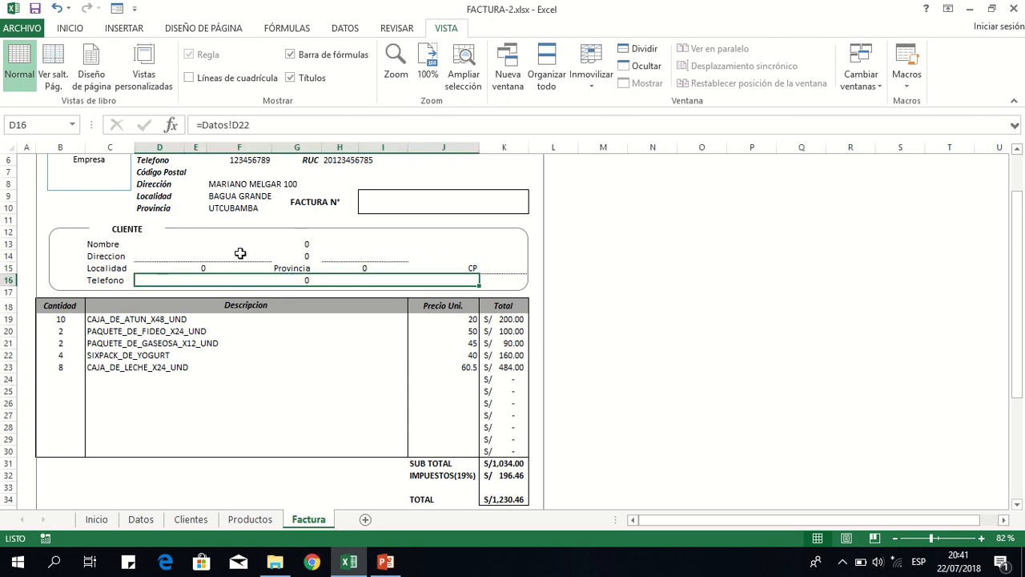
pyautogui.press('Up')
pyautogui.press('Up')
pyautogui.press('Up')
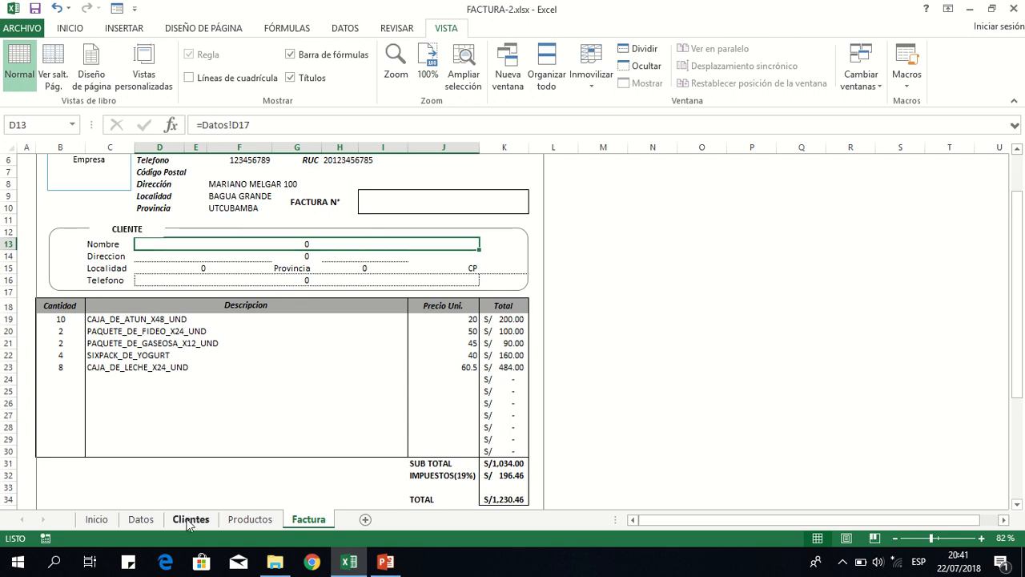
# Compare the Clientes and Datos sheets with the Factura sheet, checking its FACTURA N° box and the client Nombre cell.
pyautogui.click(191, 519)
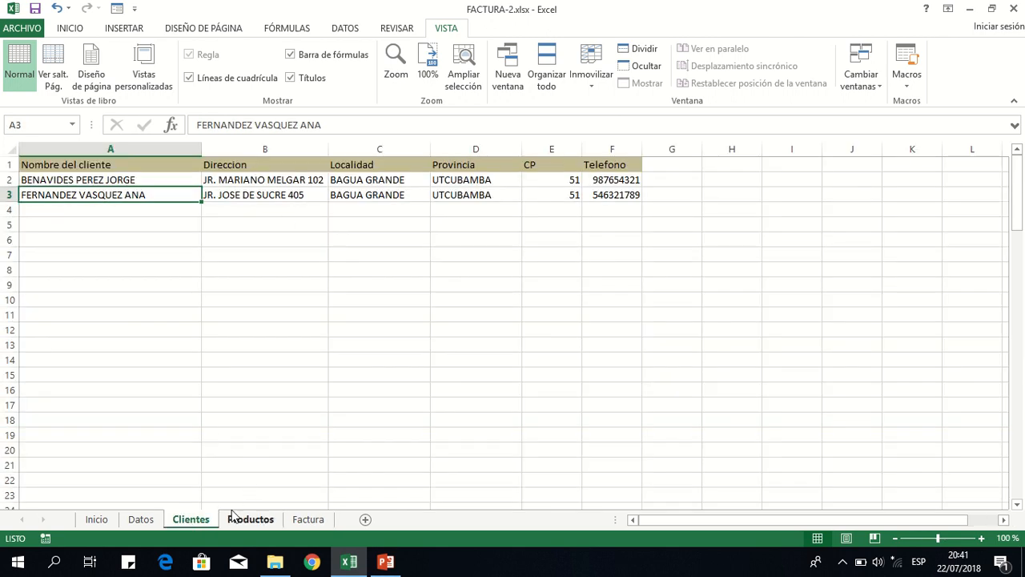
pyautogui.click(143, 522)
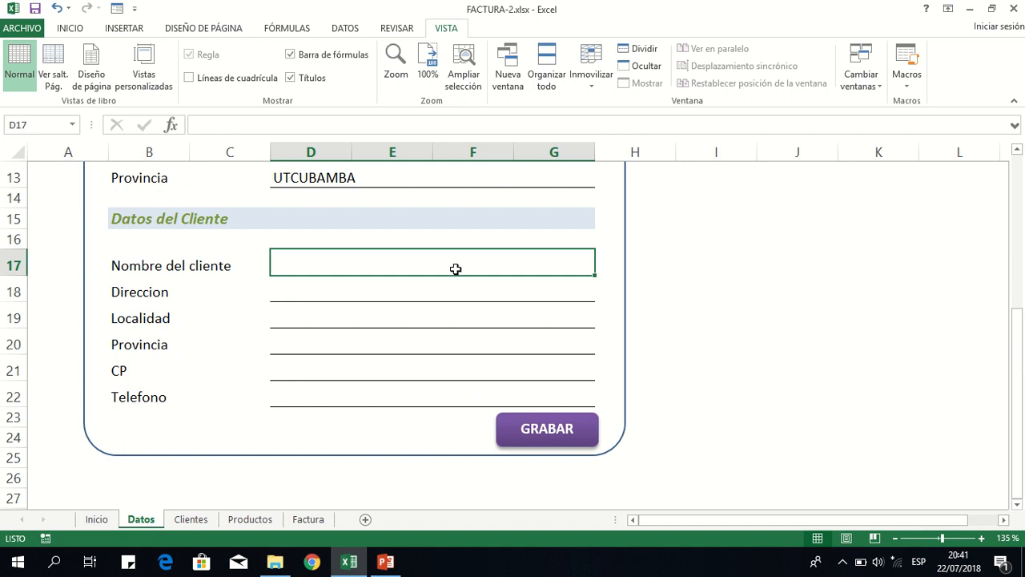
pyautogui.click(190, 519)
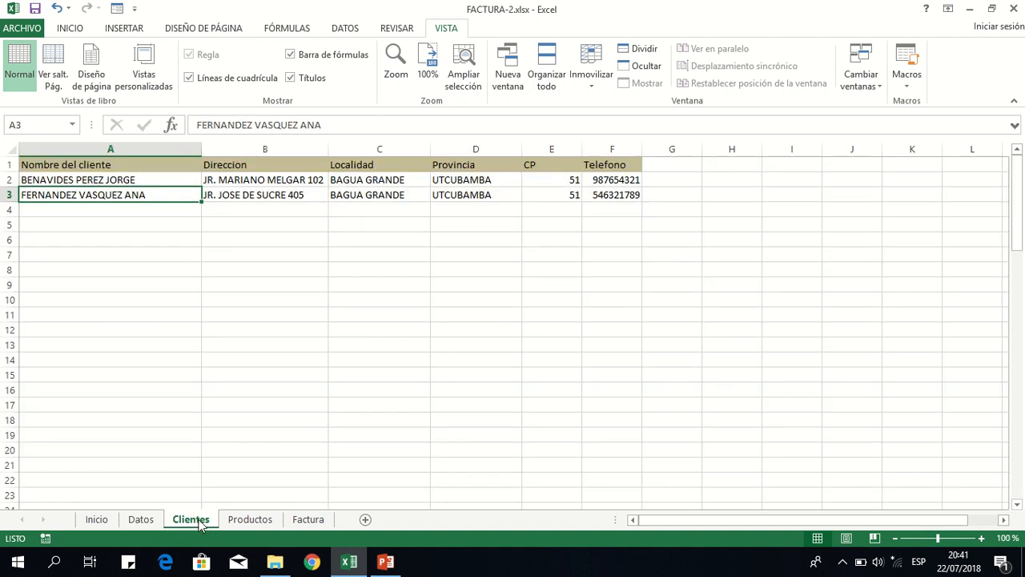
pyautogui.click(307, 520)
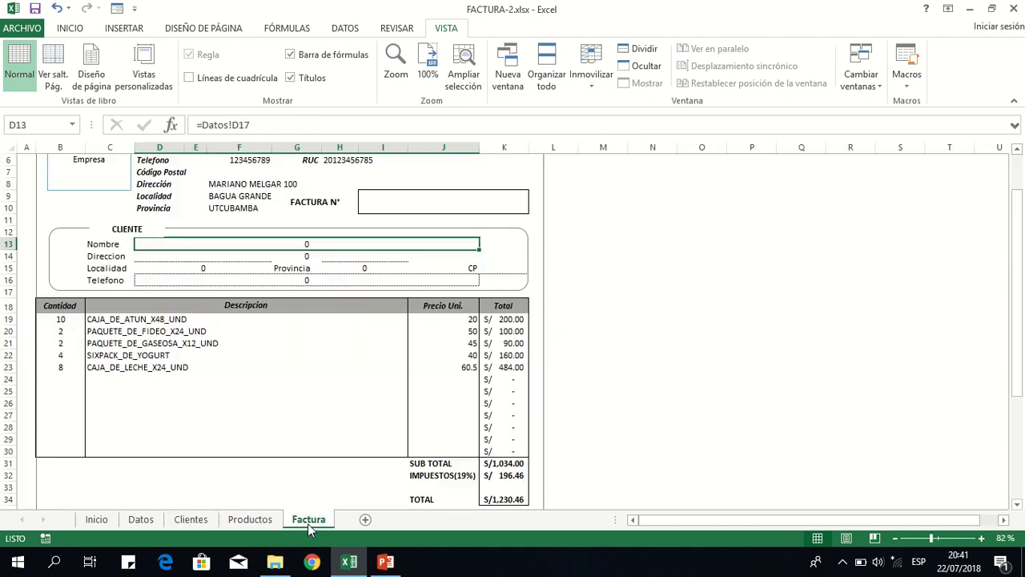
pyautogui.scroll(1, 446, 277)
pyautogui.scroll(1, 447, 277)
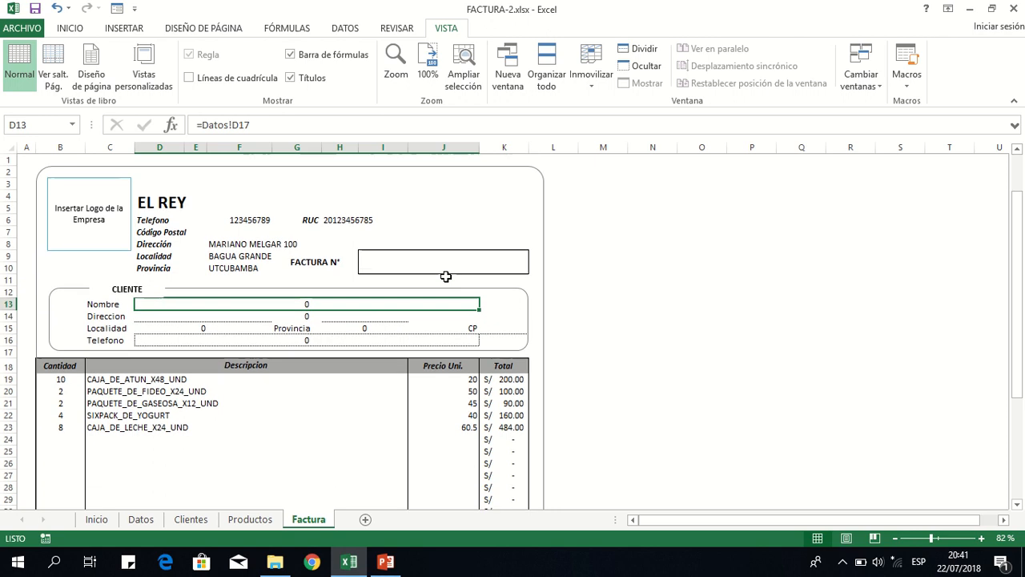
pyautogui.click(428, 266)
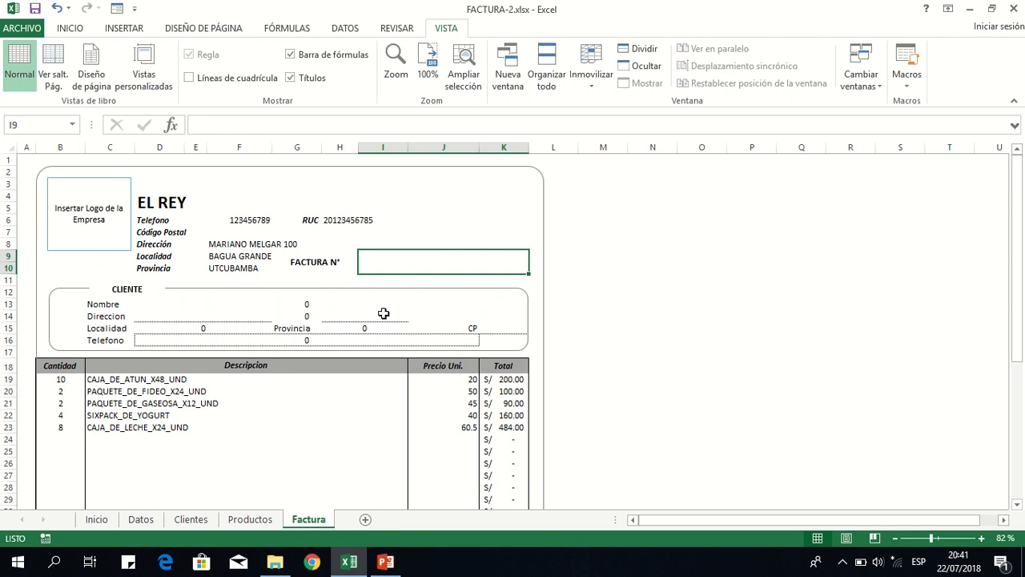
pyautogui.click(417, 306)
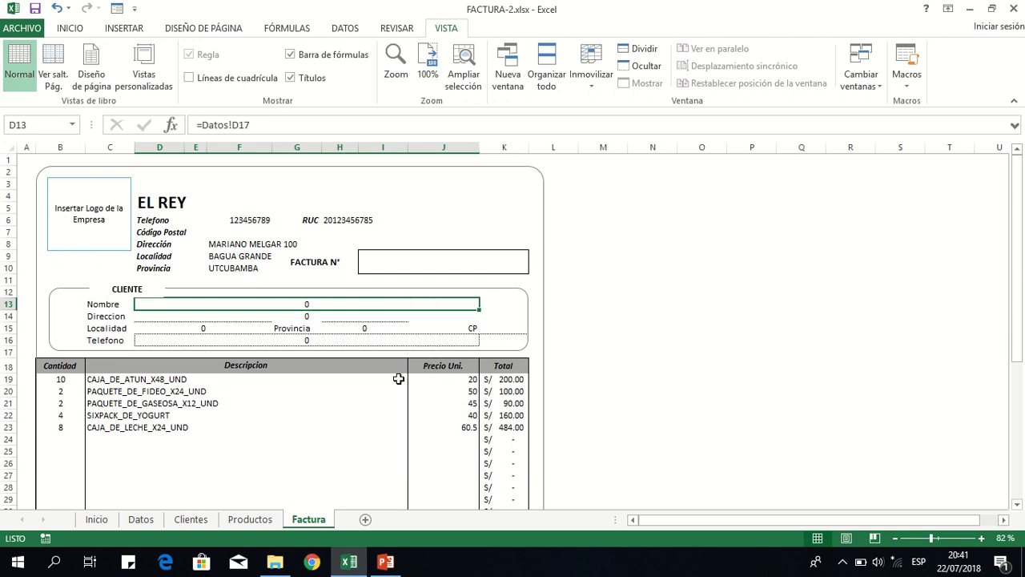
# Inspect the product choices for Descripcion cell C19 and their source list on the Productos sheet, finishing on the Factura sheet.
pyautogui.scroll(-2, 398, 379)
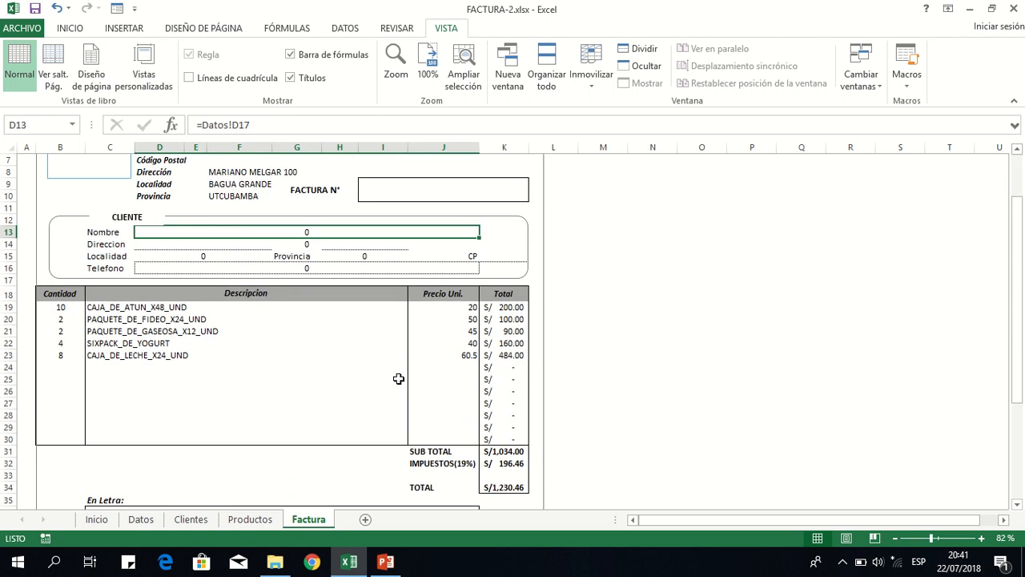
pyautogui.click(118, 309)
pyautogui.click(415, 309)
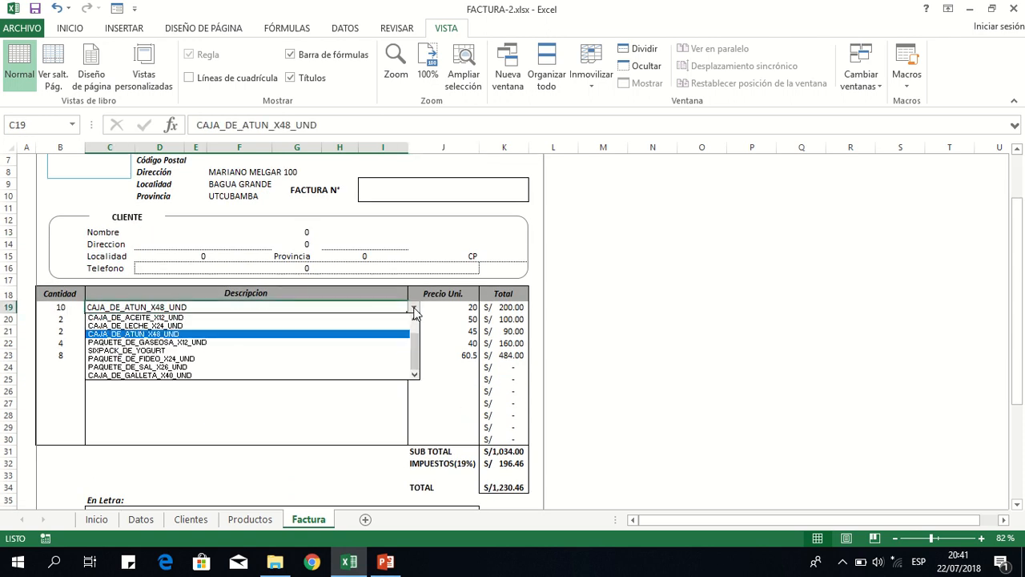
pyautogui.press('Escape')
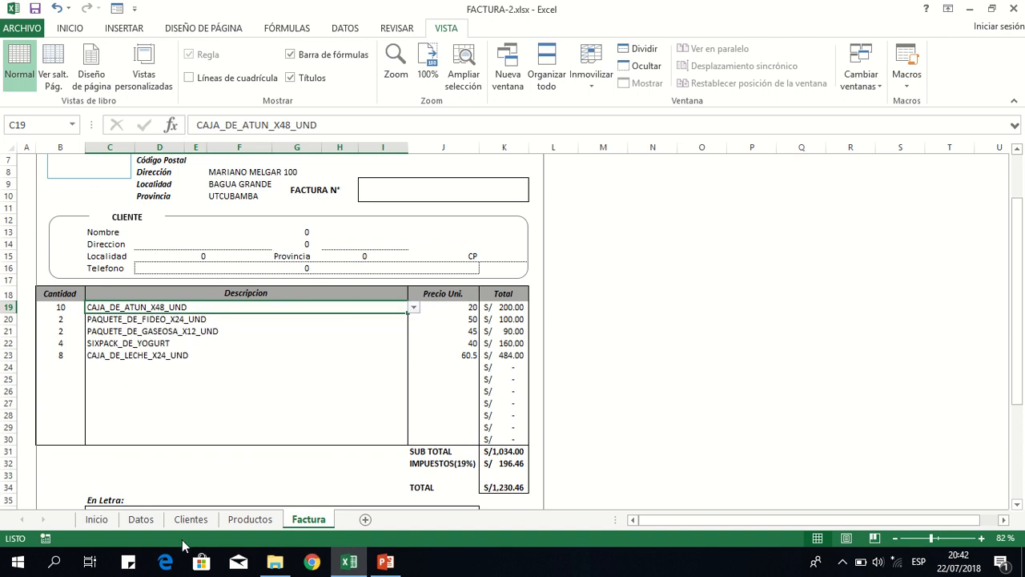
pyautogui.click(240, 525)
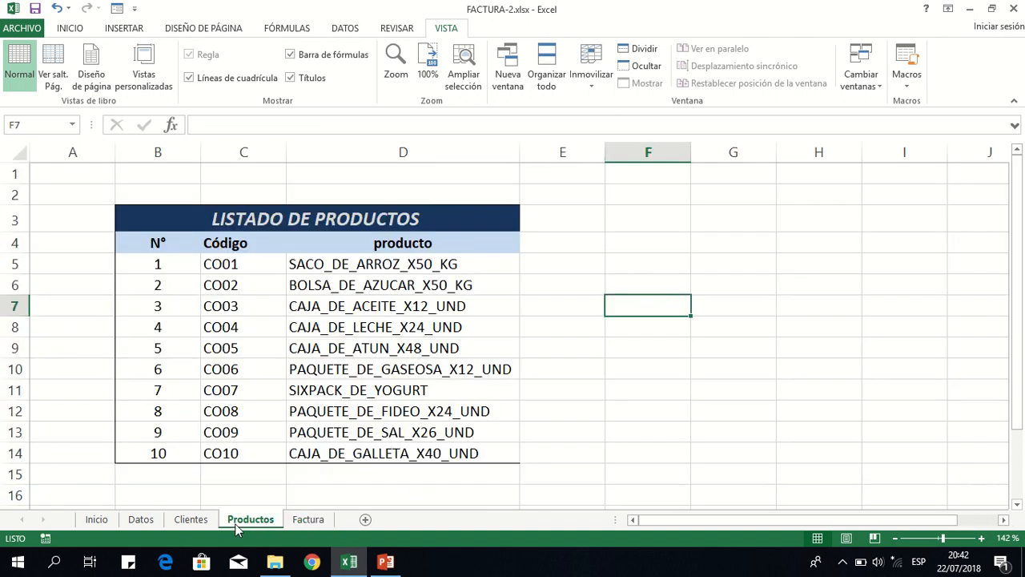
pyautogui.click(324, 526)
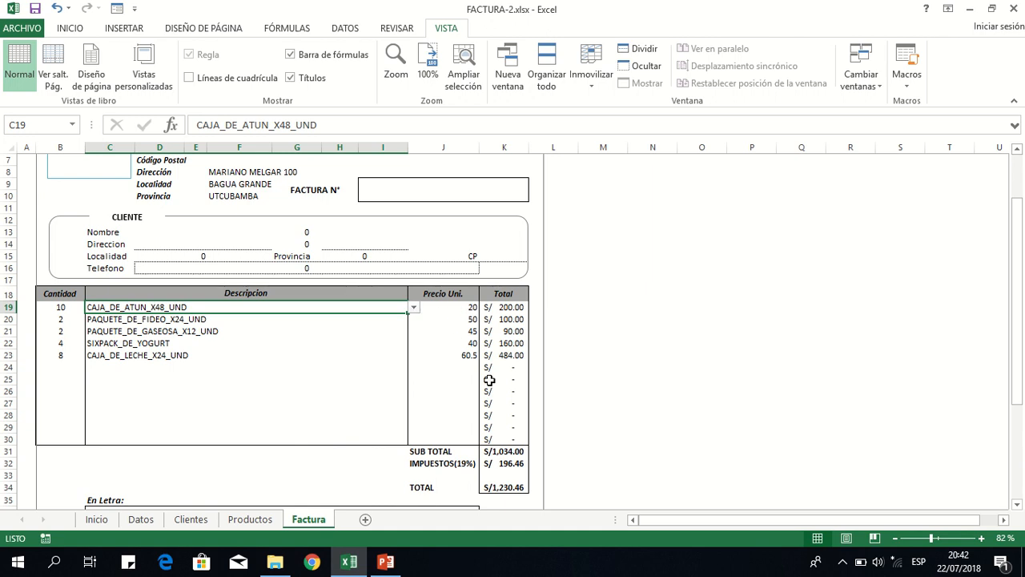
# Examine the Factura sheet's unit price, line total, SUB TOTAL, IMPUESTOS and TOTAL cells, down to the En Letra box and signature lines.
pyautogui.click(473, 319)
pyautogui.click(508, 312)
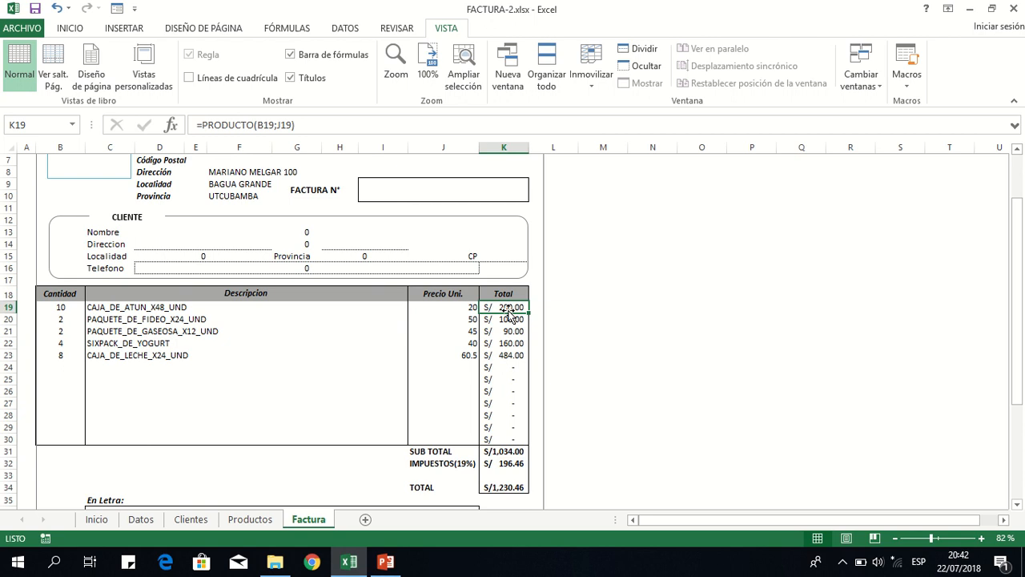
pyautogui.click(505, 451)
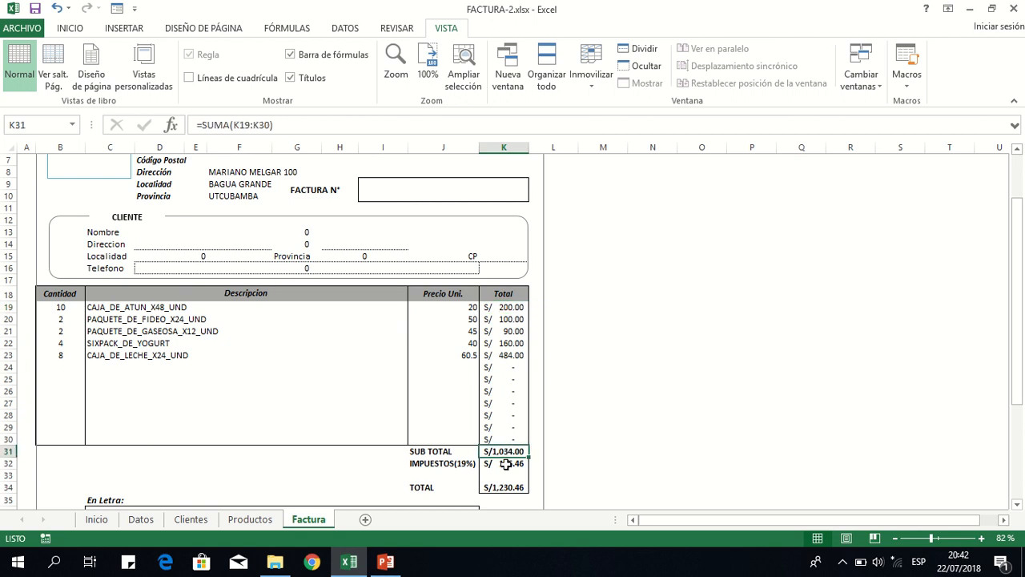
pyautogui.click(506, 464)
pyautogui.click(501, 487)
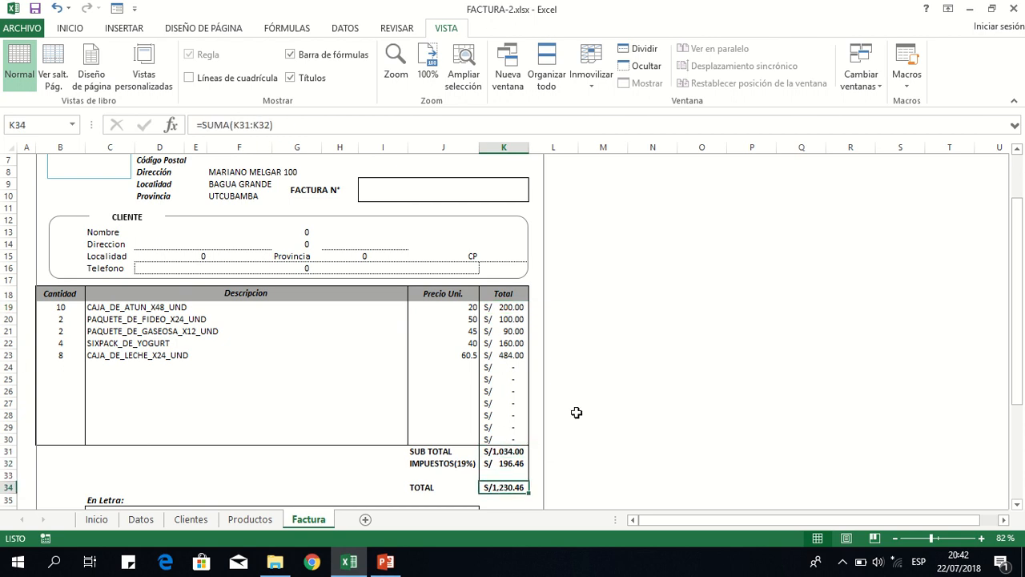
pyautogui.click(590, 403)
pyautogui.scroll(-3, 570, 413)
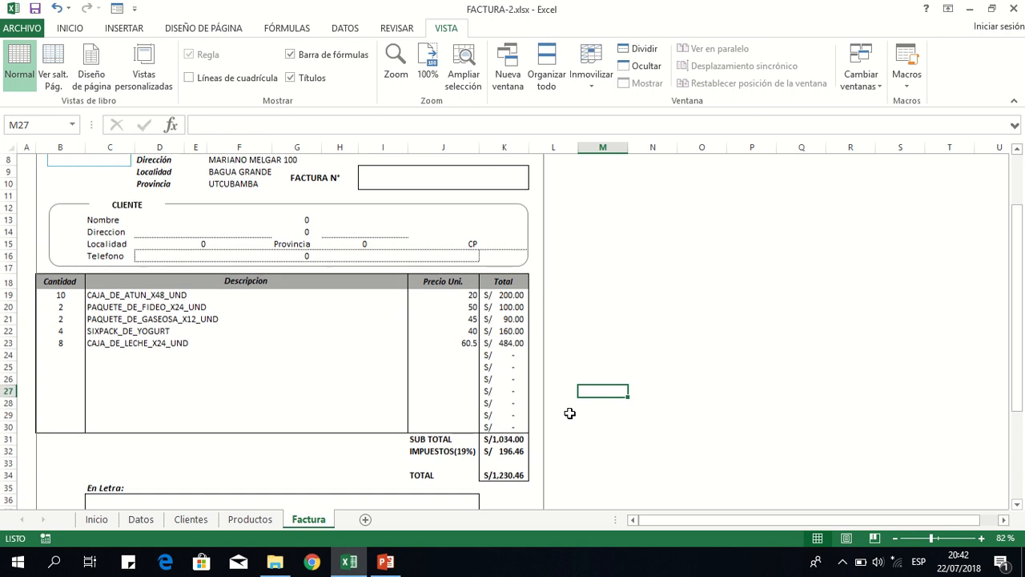
pyautogui.click(513, 451)
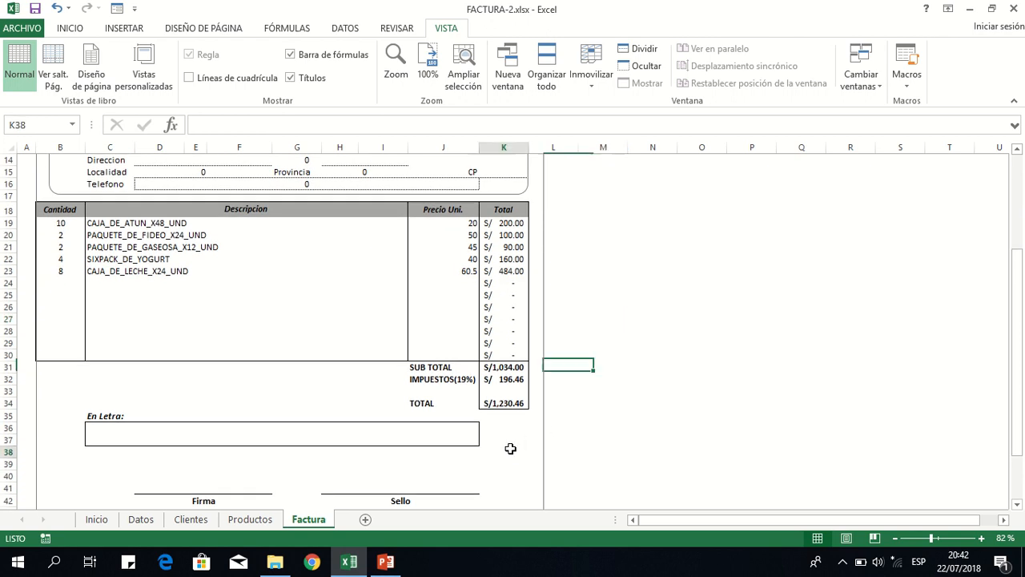
pyautogui.scroll(1, 524, 453)
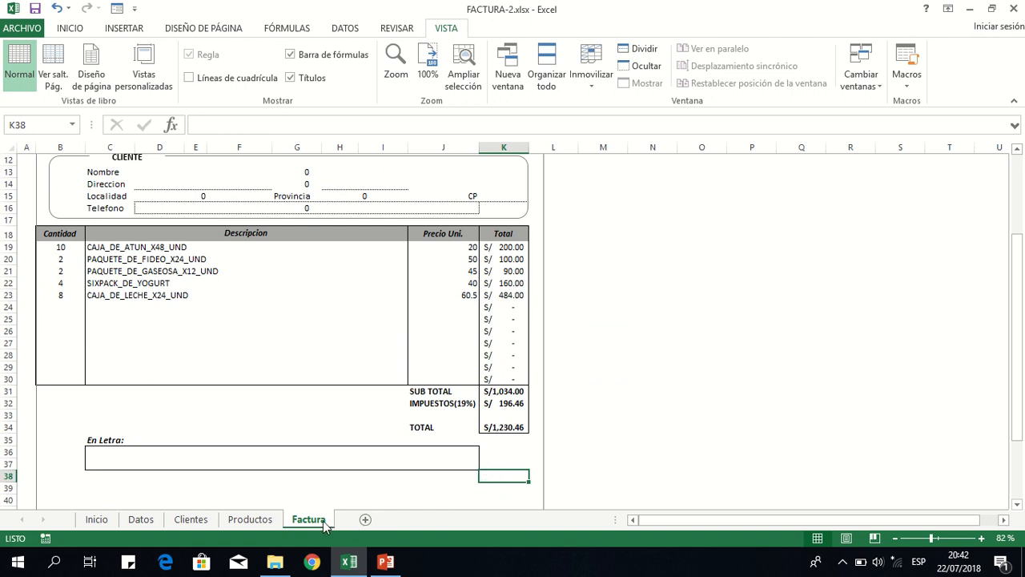
# Add a new sheet after Factura and name it lISTADO DE VENTAS.
pyautogui.click(367, 520)
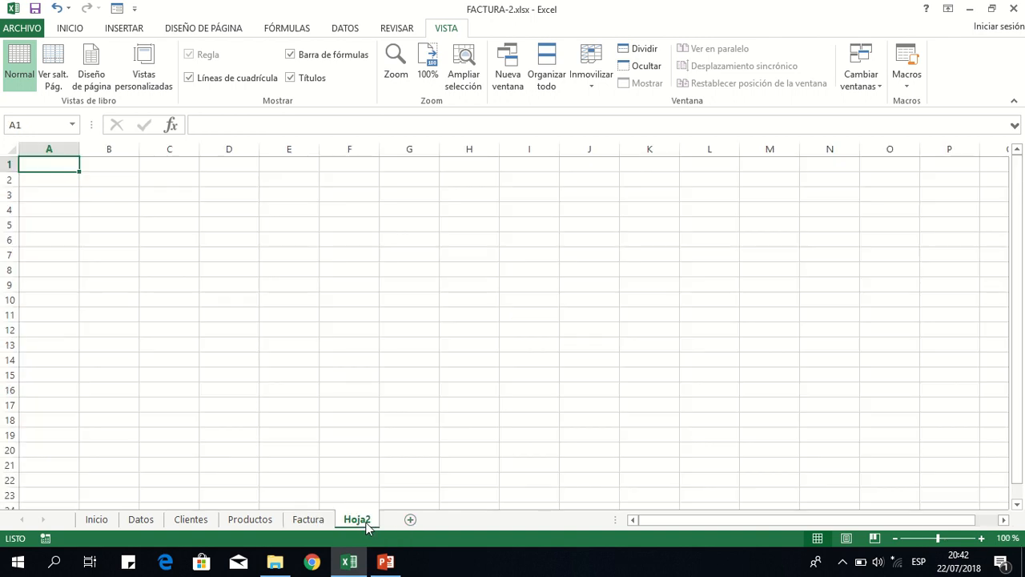
pyautogui.doubleClick(357, 520)
pyautogui.write('l')
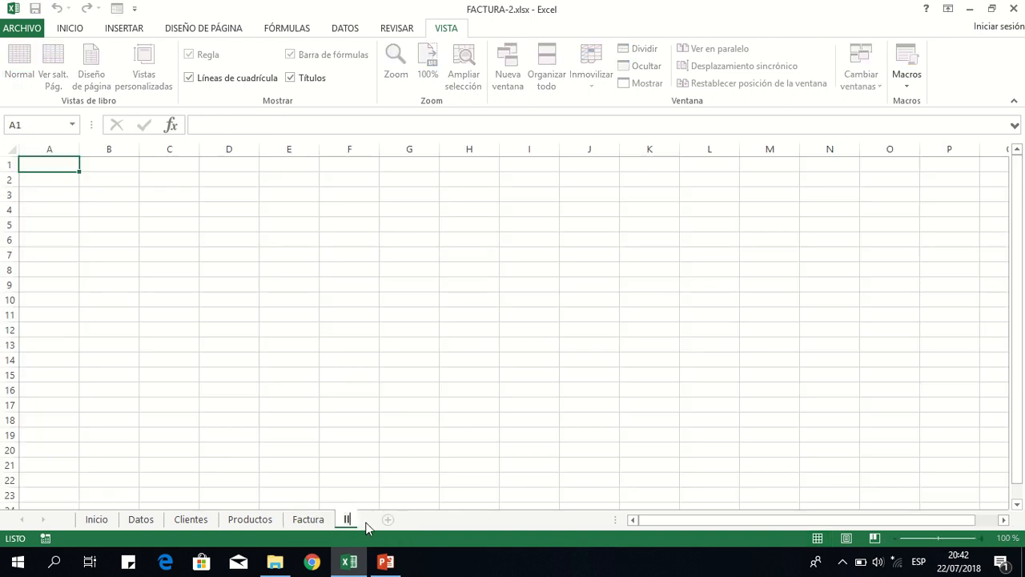
pyautogui.write('ISTADO DE VEN')
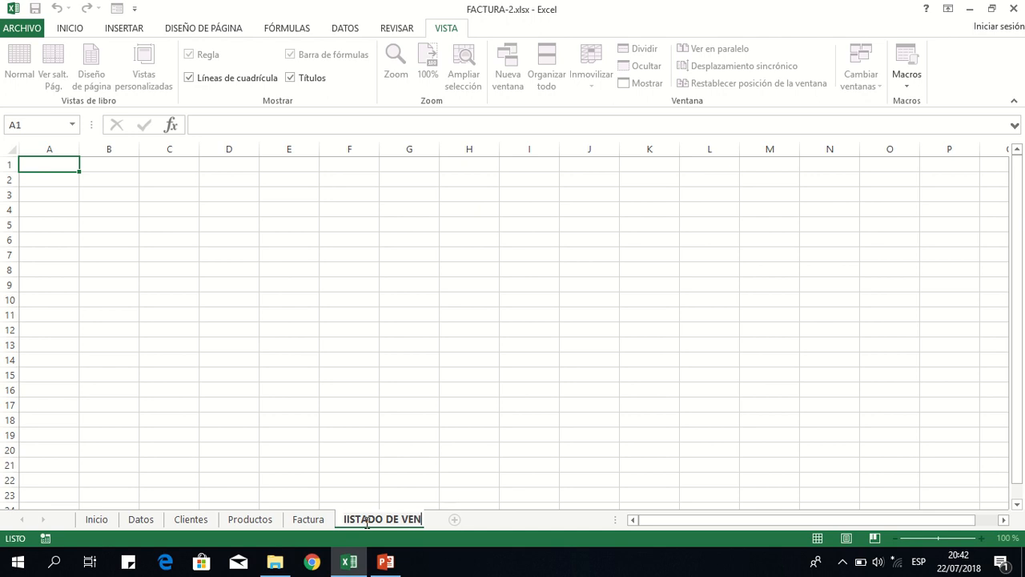
pyautogui.write('TAS')
pyautogui.press('Return')
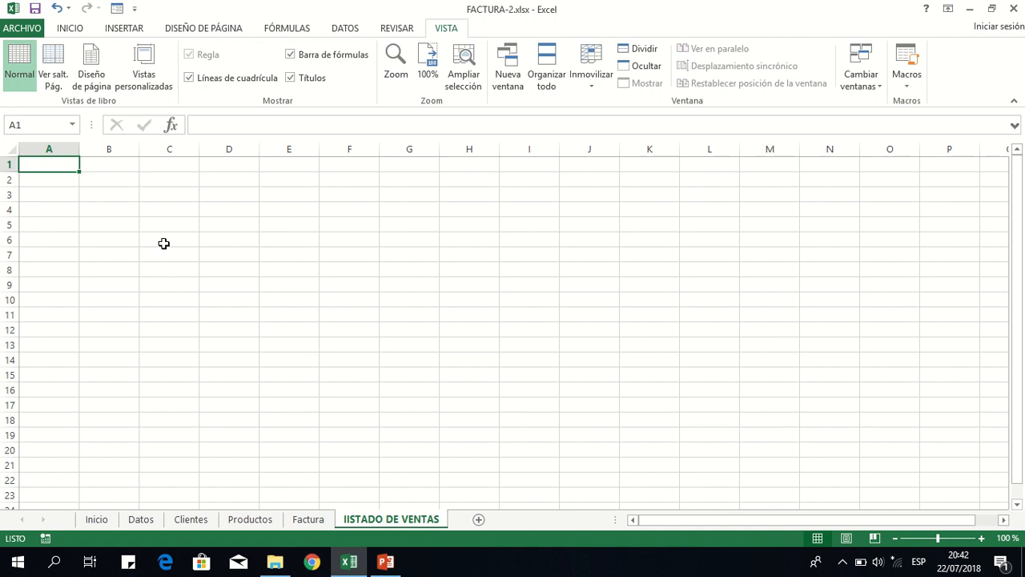
# Enter the headings NRO FACTURA, CLIENTE and MONTO in cells B2 to D2, fitting column B's width to its heading.
pyautogui.click(112, 177)
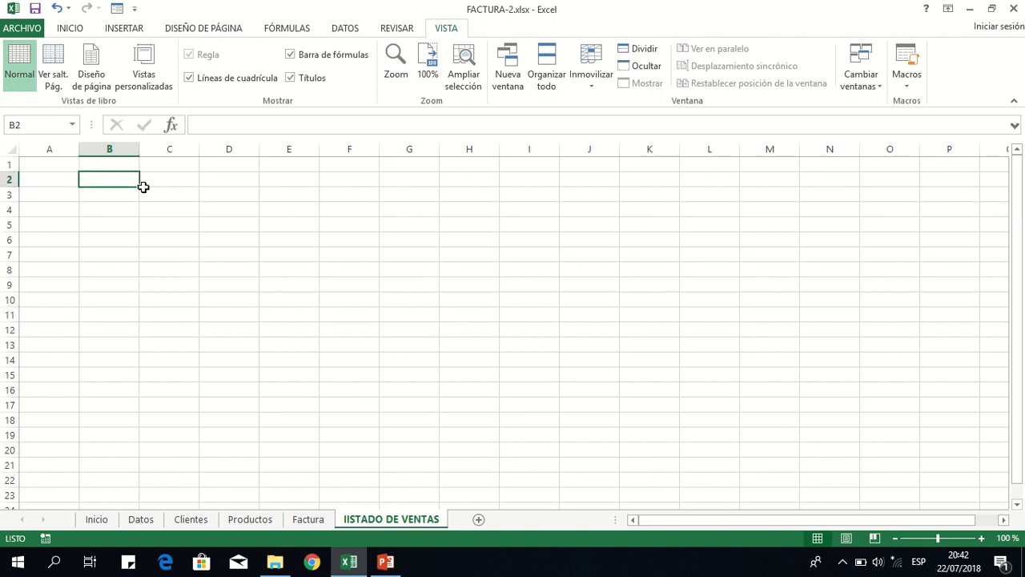
pyautogui.write('NRO')
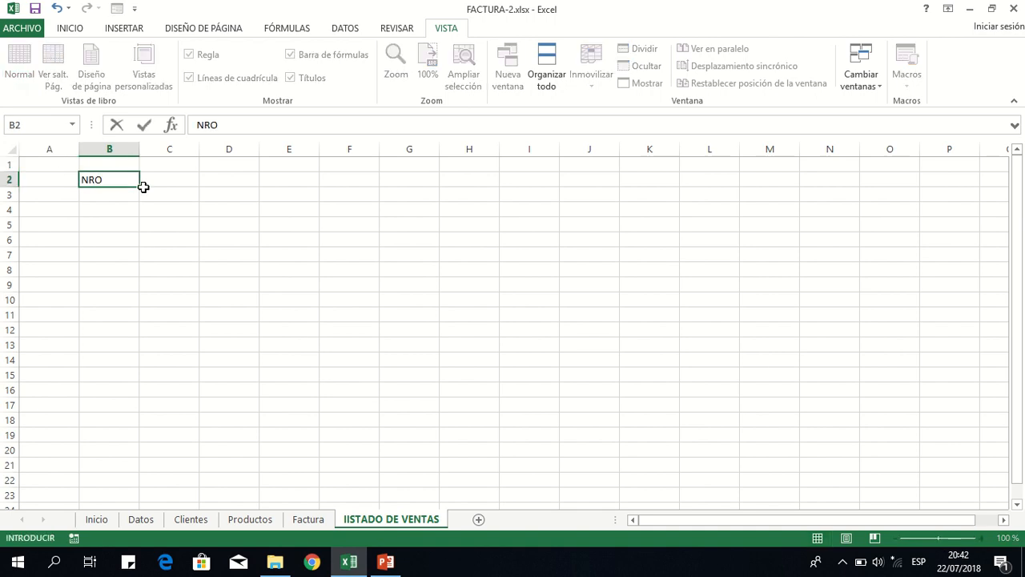
pyautogui.write(' FACTURA')
pyautogui.press('Tab')
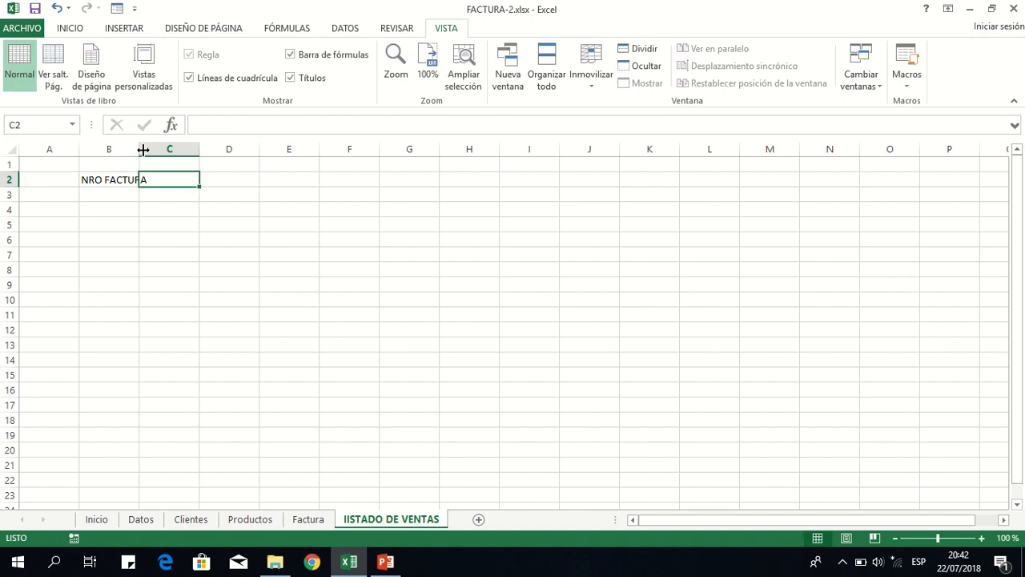
pyautogui.doubleClick(140, 149)
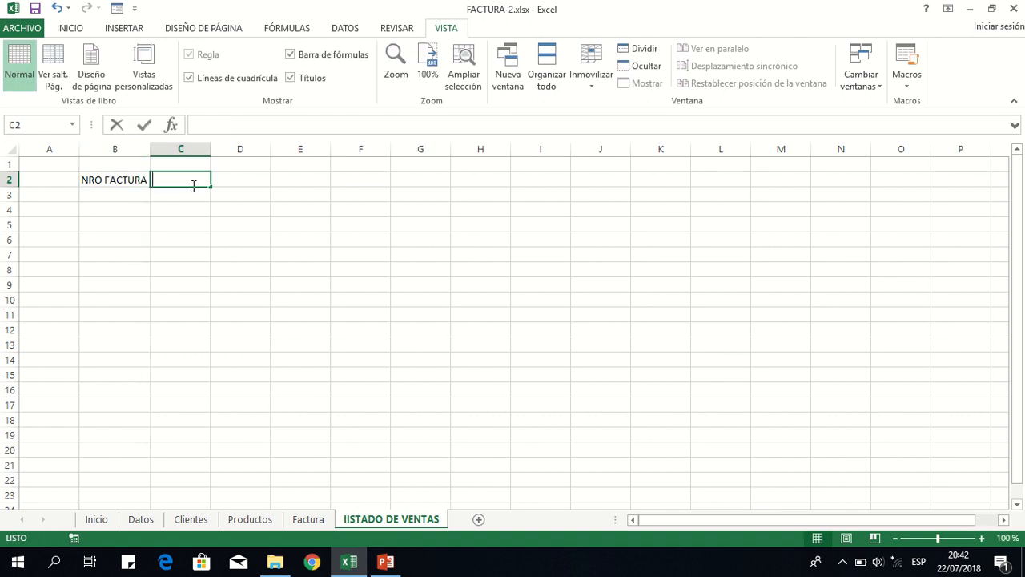
pyautogui.write('CLIENTE')
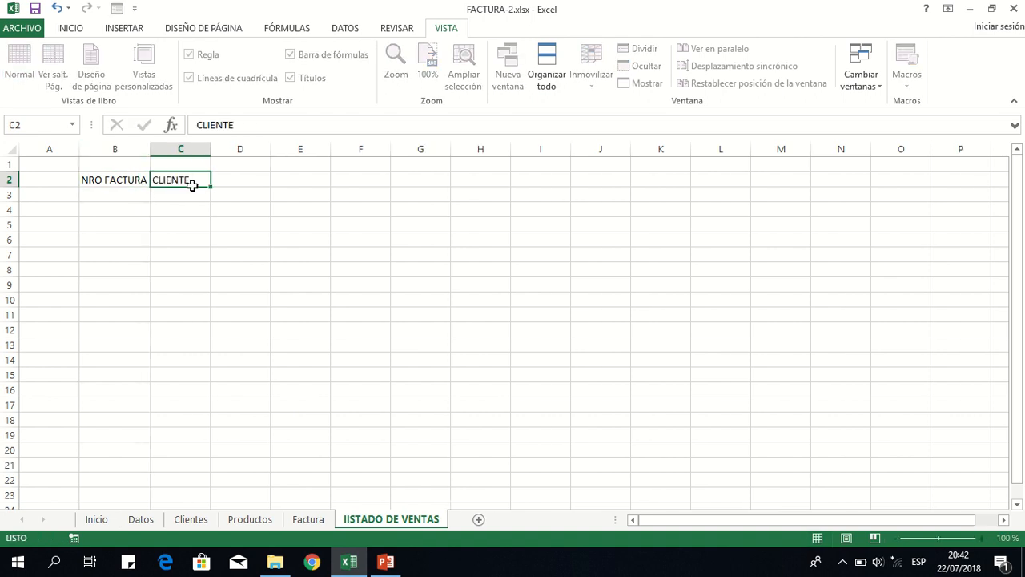
pyautogui.press('Tab')
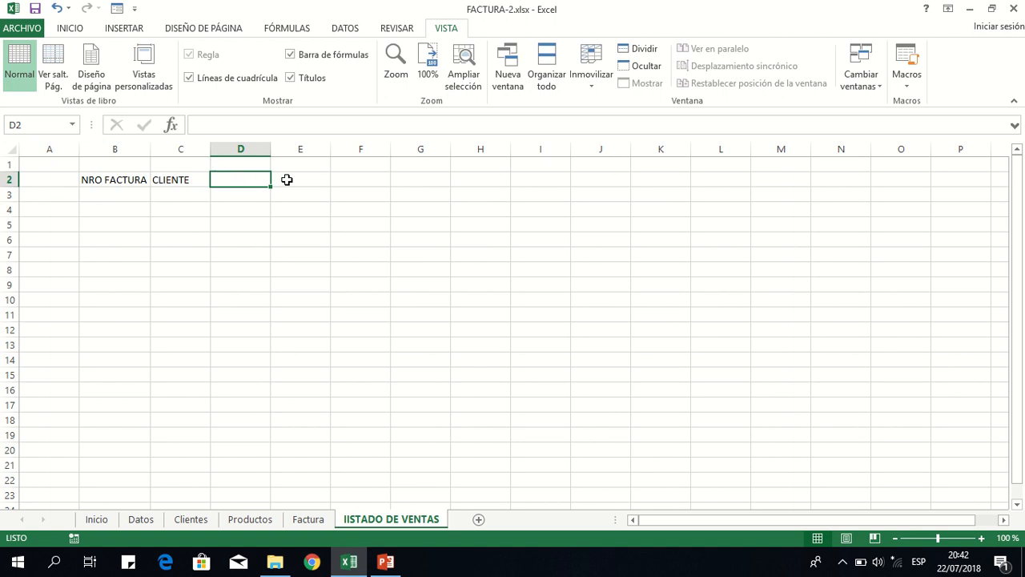
pyautogui.write('MONTO')
pyautogui.press('Return')
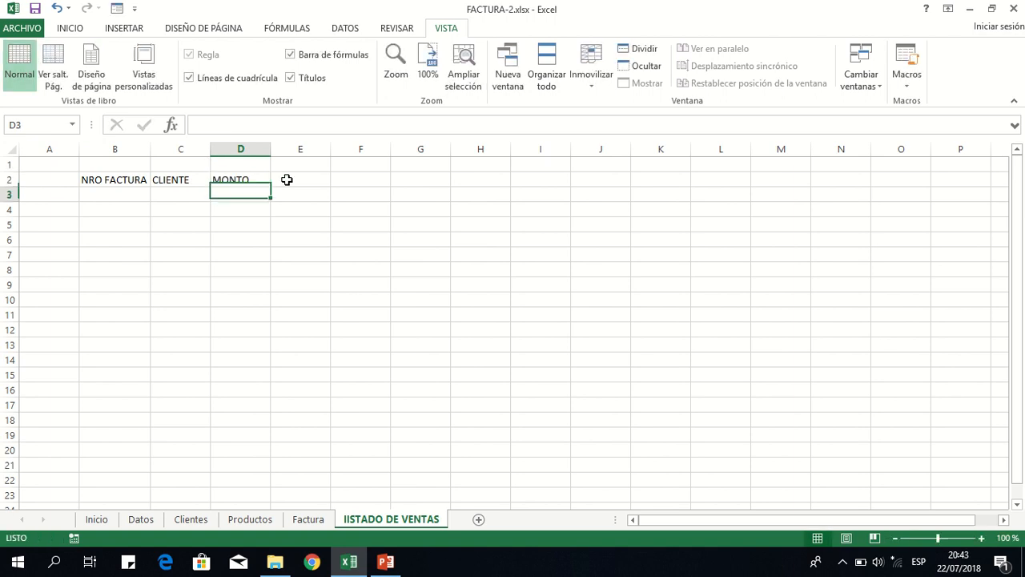
# Compare the NRO FACTURA, CLIENTE and MONTO headings with the Factura sheet's FACTURA N° box, client Nombre cell and TOTAL cell.
pyautogui.click(136, 180)
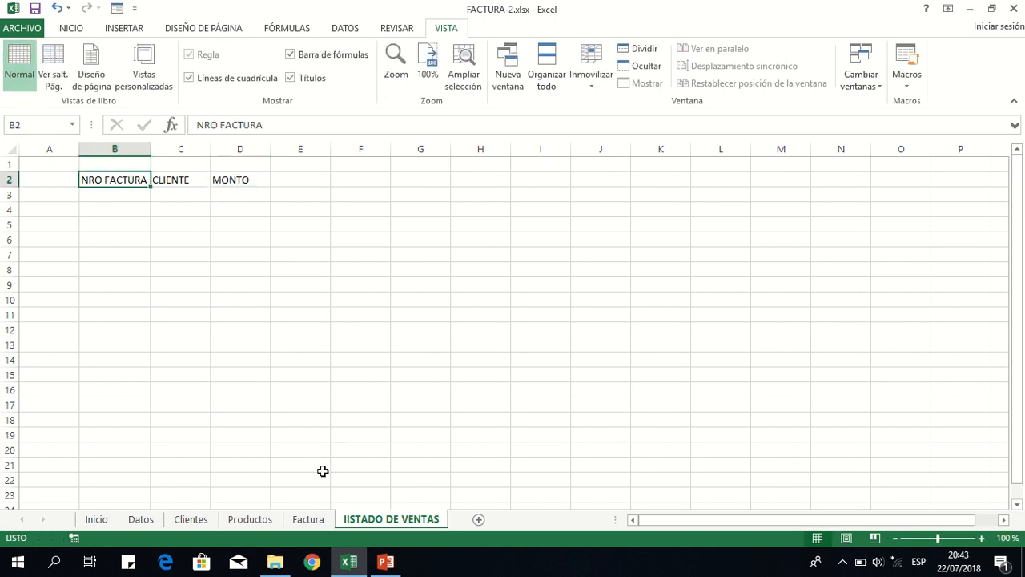
pyautogui.click(287, 522)
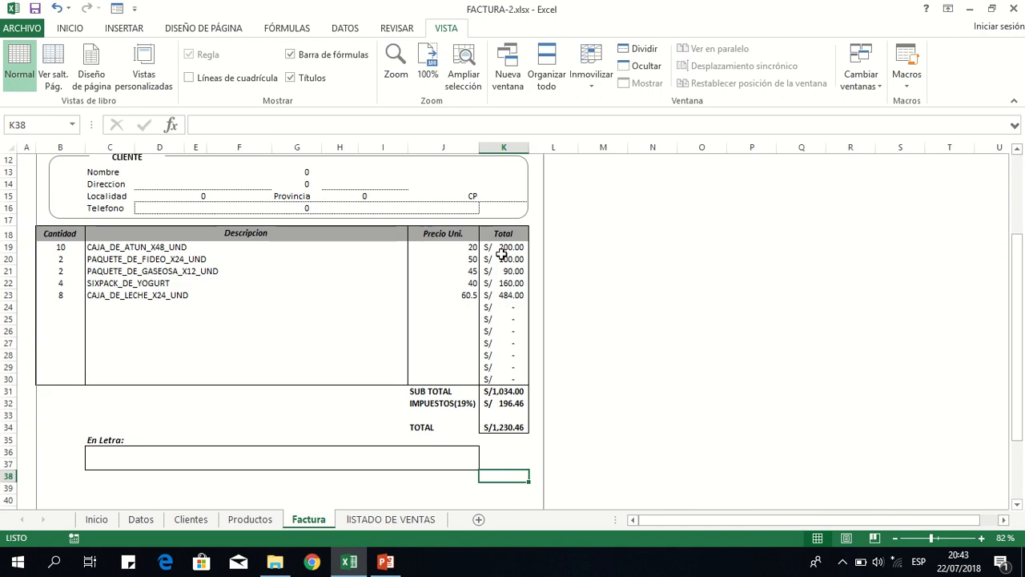
pyautogui.scroll(3, 502, 254)
pyautogui.click(435, 268)
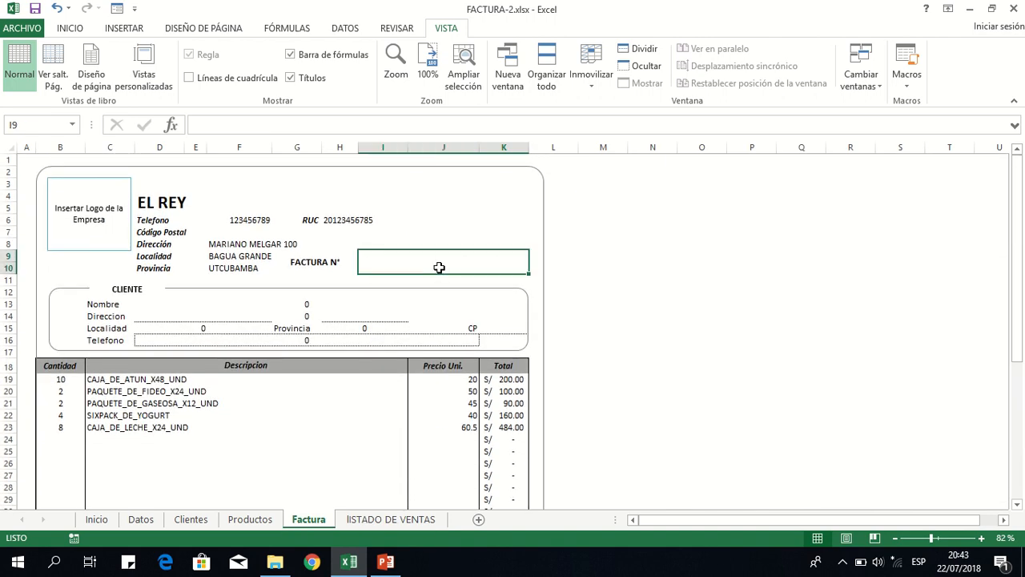
pyautogui.scroll(-1, 441, 396)
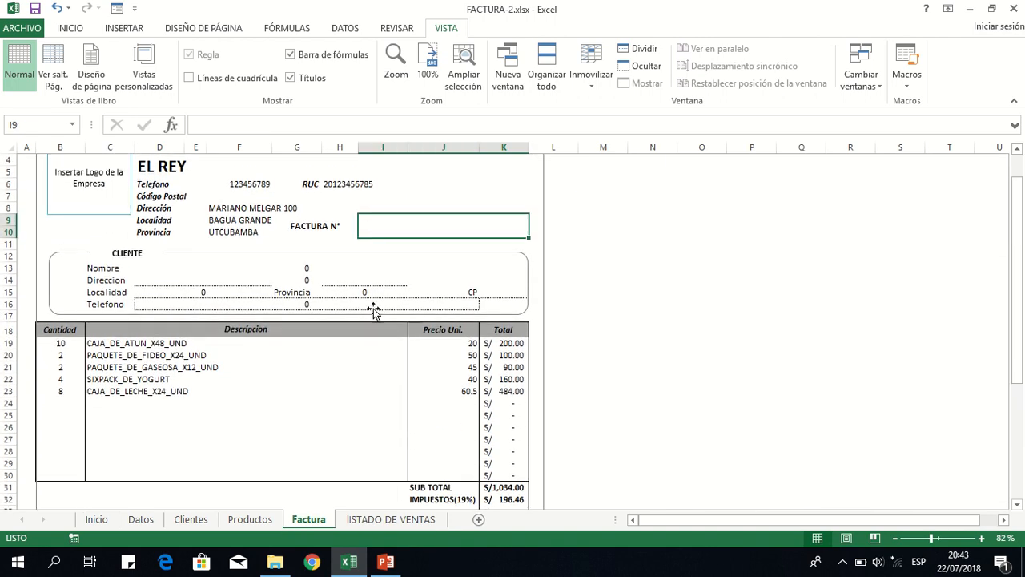
pyautogui.click(346, 272)
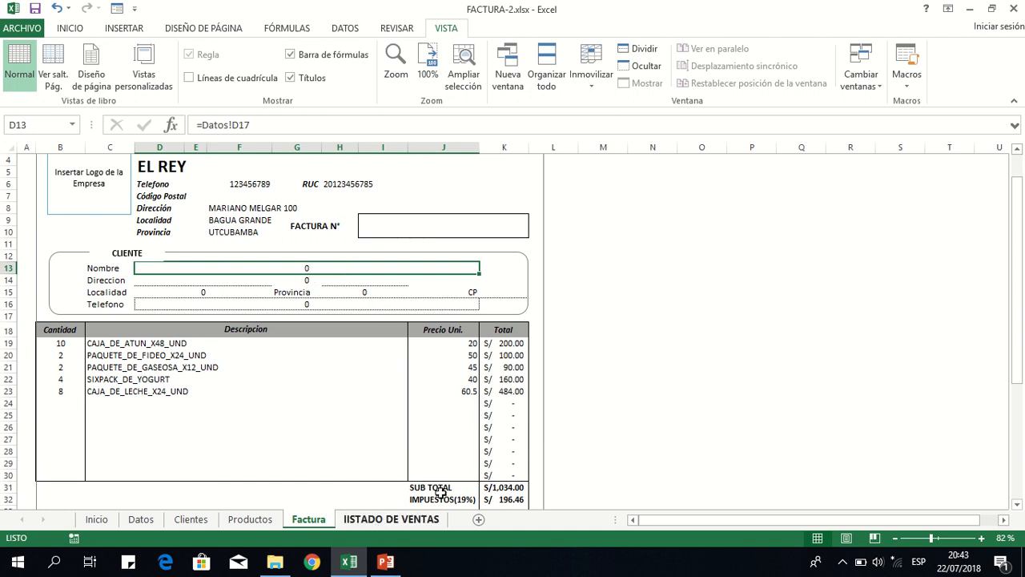
pyautogui.scroll(-4, 492, 465)
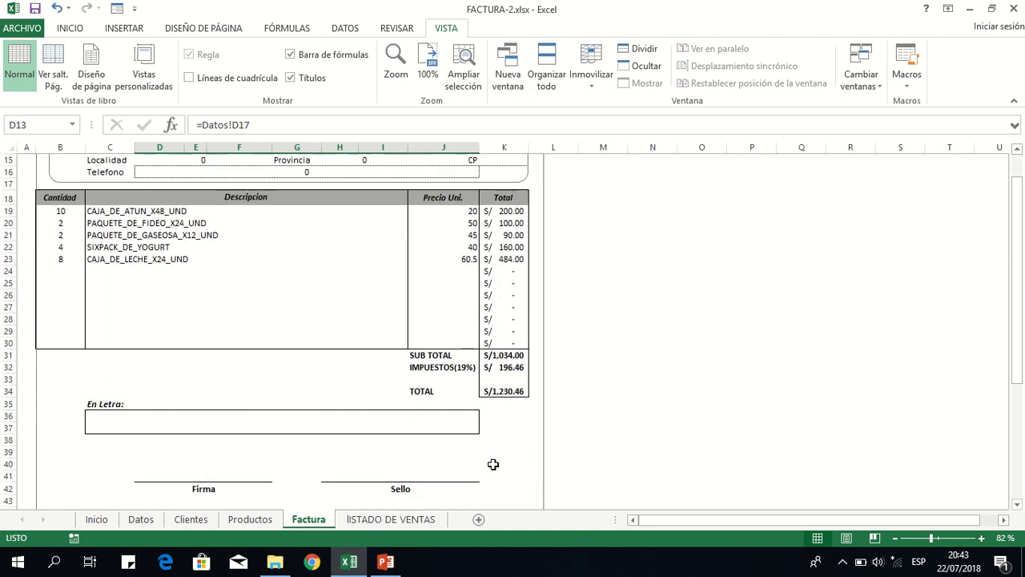
pyautogui.click(510, 393)
pyautogui.click(404, 520)
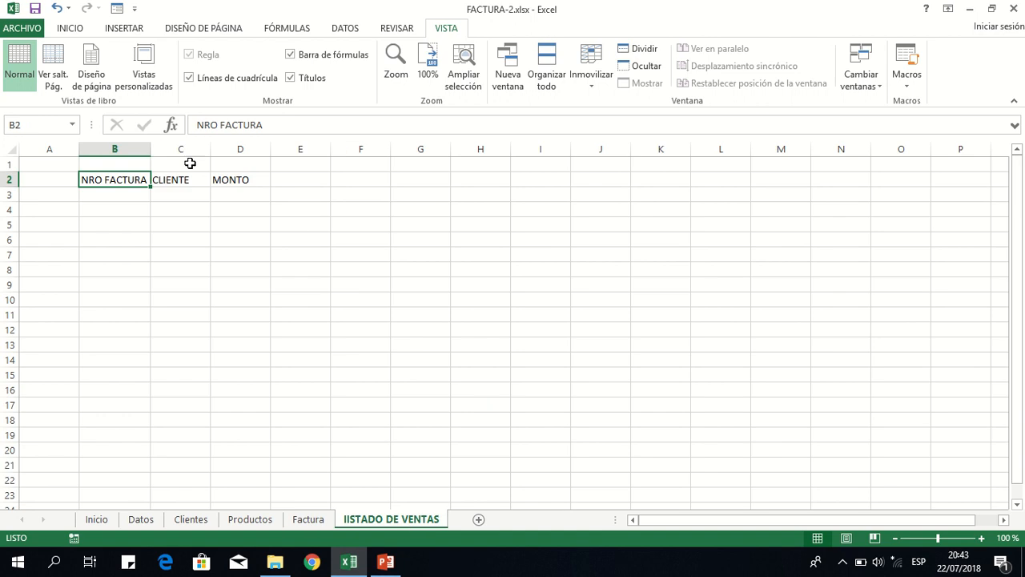
pyautogui.click(160, 193)
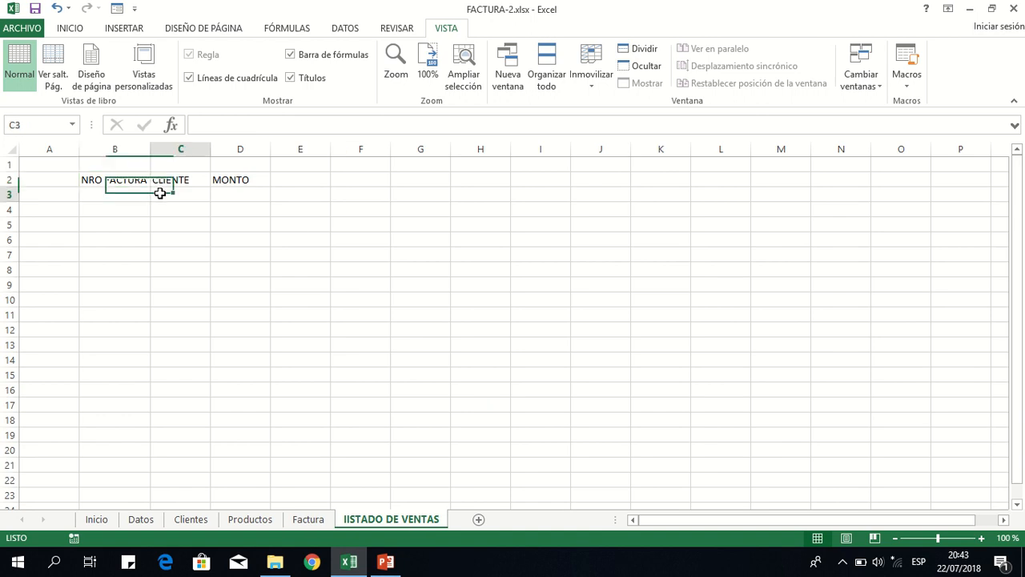
pyautogui.click(218, 193)
pyautogui.click(135, 193)
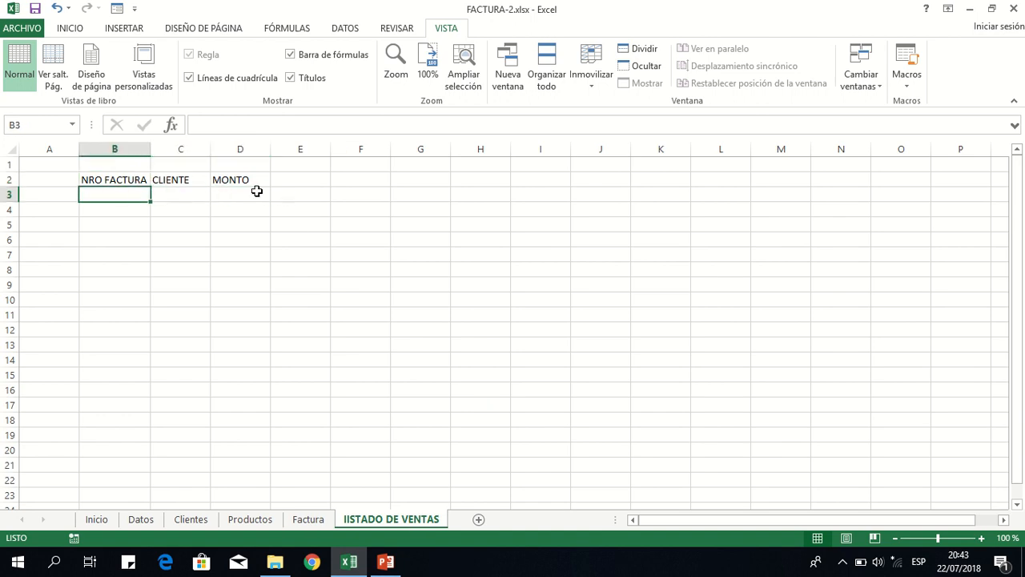
# Fill the heading cells B2:D2 with a tan colour and widen the NRO FACTURA and CLIENTE columns.
pyautogui.moveTo(131, 175); pyautogui.dragTo(234, 176)
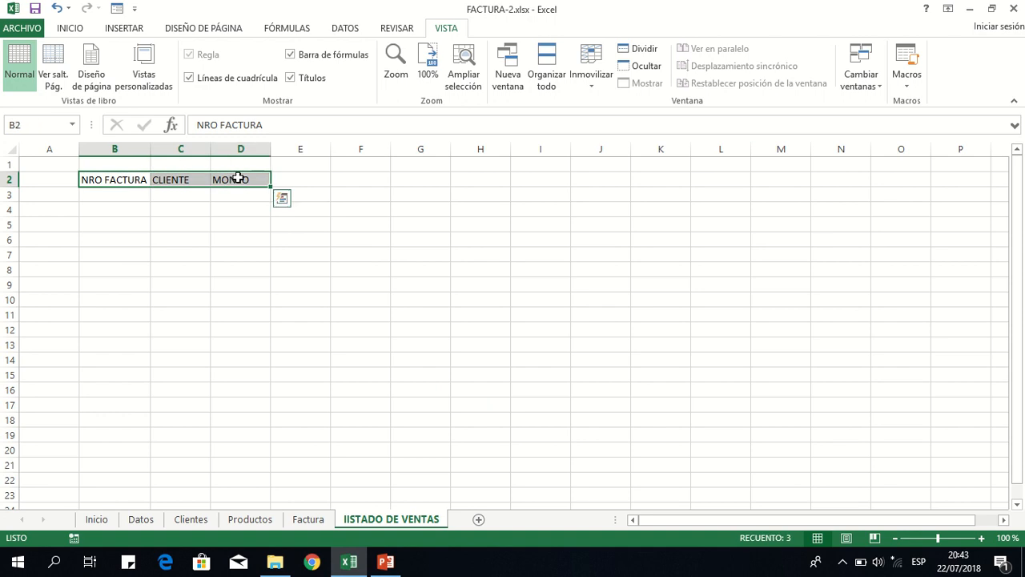
pyautogui.click(74, 30)
pyautogui.click(184, 80)
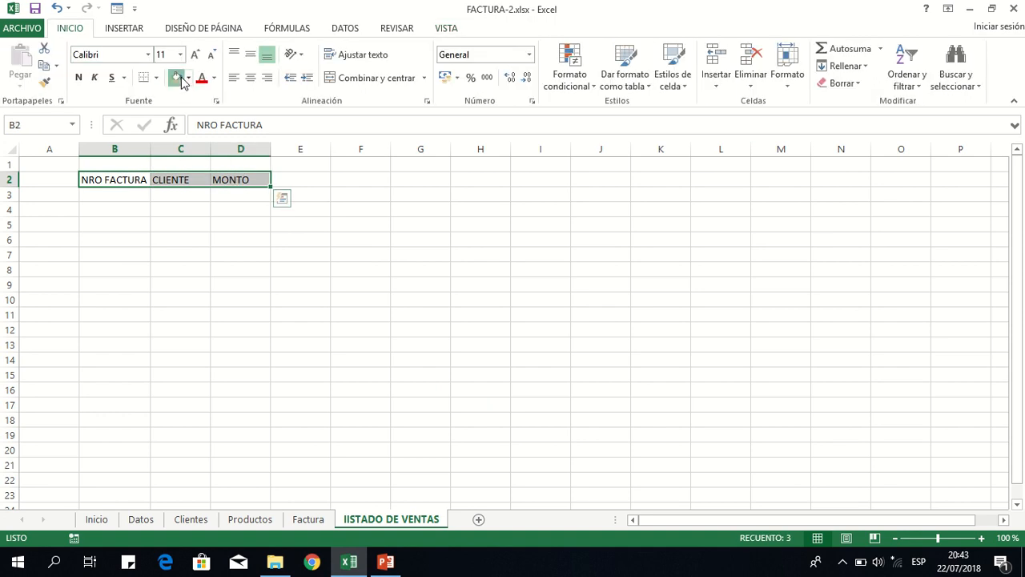
pyautogui.click(217, 228)
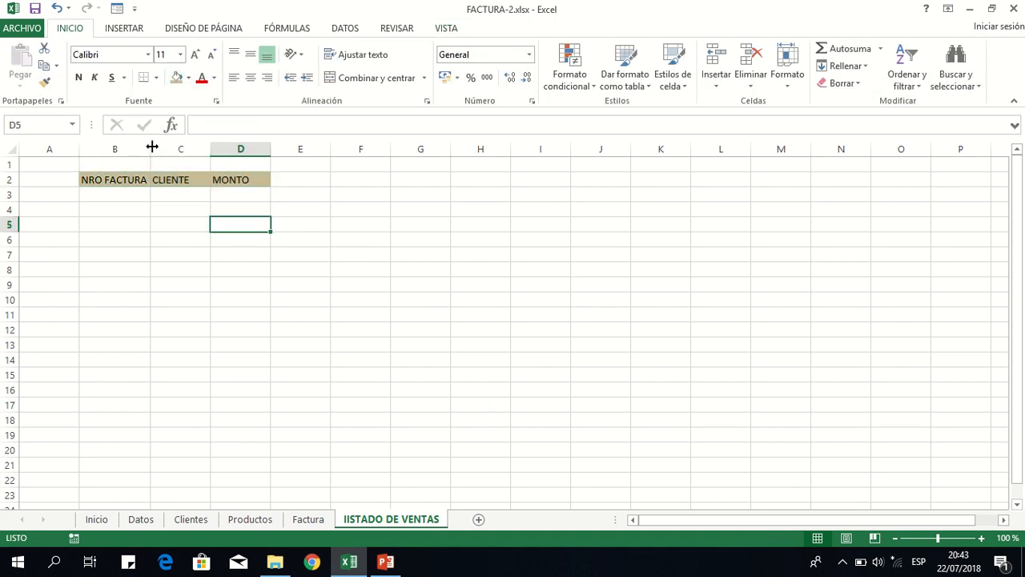
pyautogui.moveTo(151, 147); pyautogui.dragTo(390, 153)
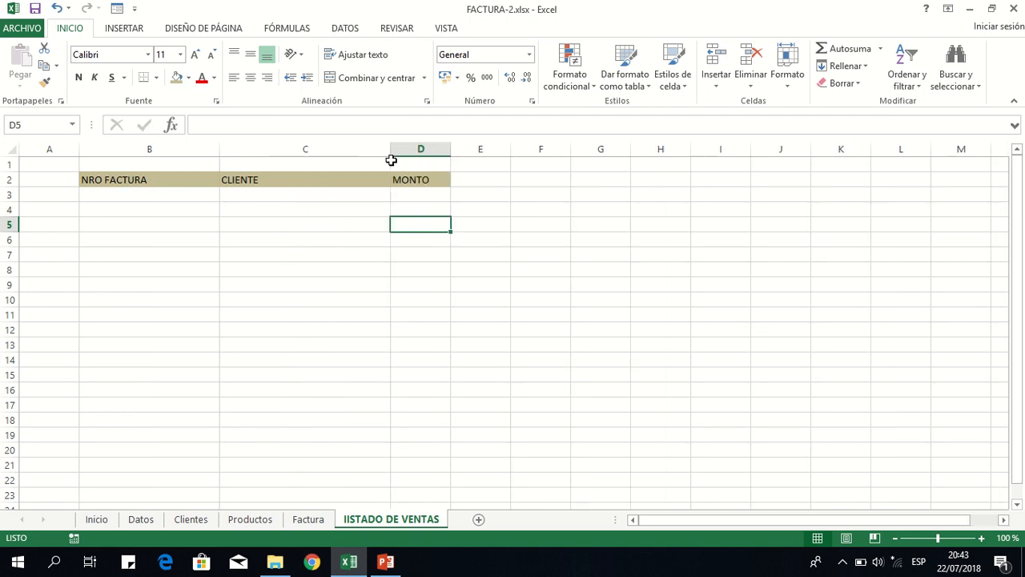
pyautogui.click(172, 196)
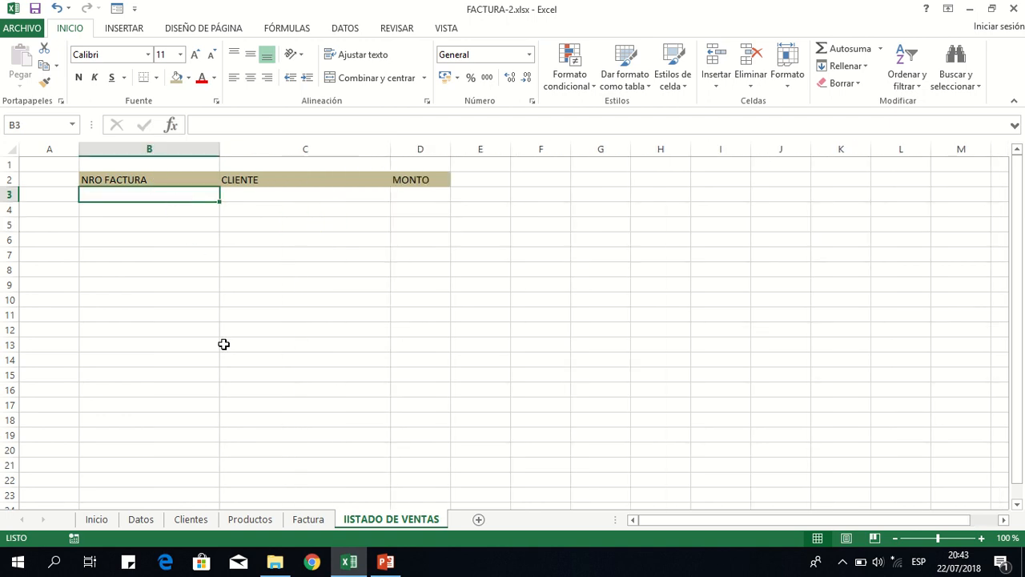
# Check the Factura sheet's empty area below TOTAL, finishing on the empty rows of the lISTADO DE VENTAS sheet.
pyautogui.click(306, 519)
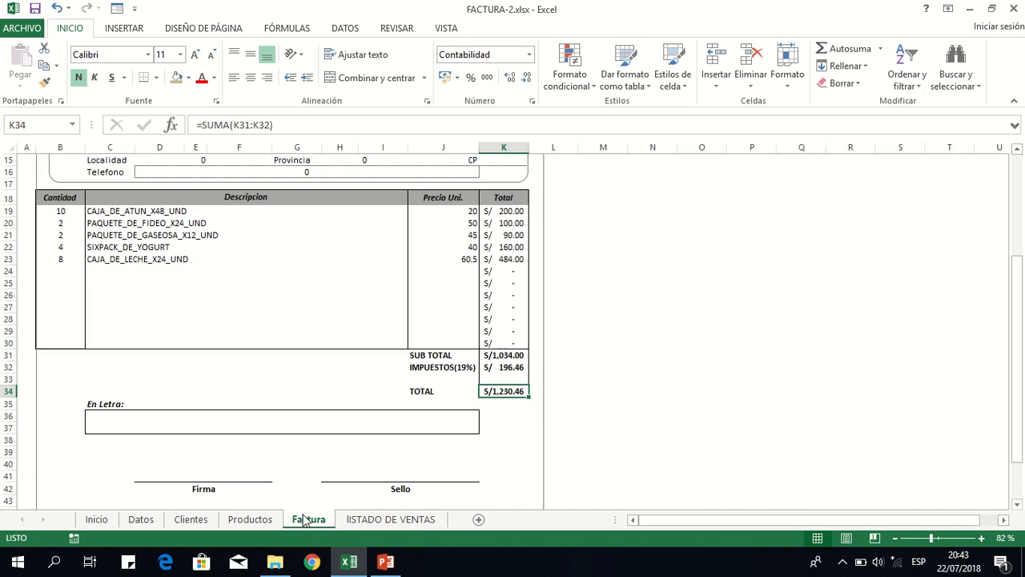
pyautogui.click(493, 453)
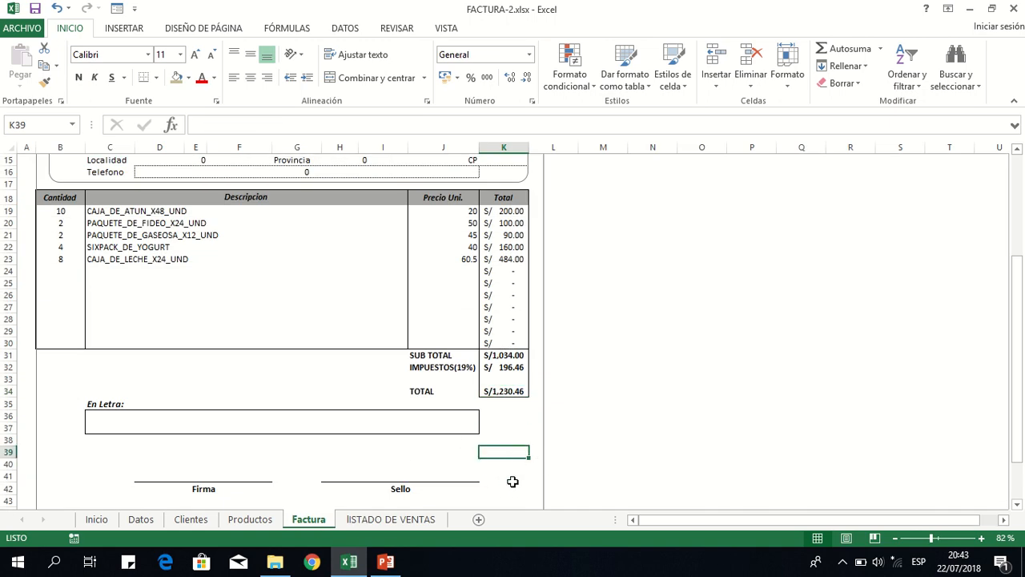
pyautogui.click(376, 521)
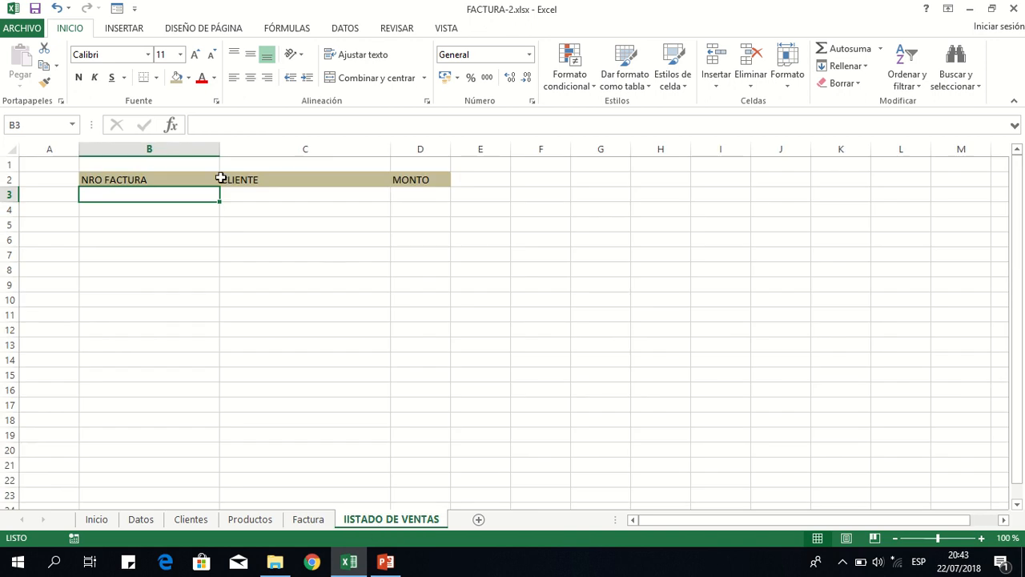
pyautogui.click(204, 333)
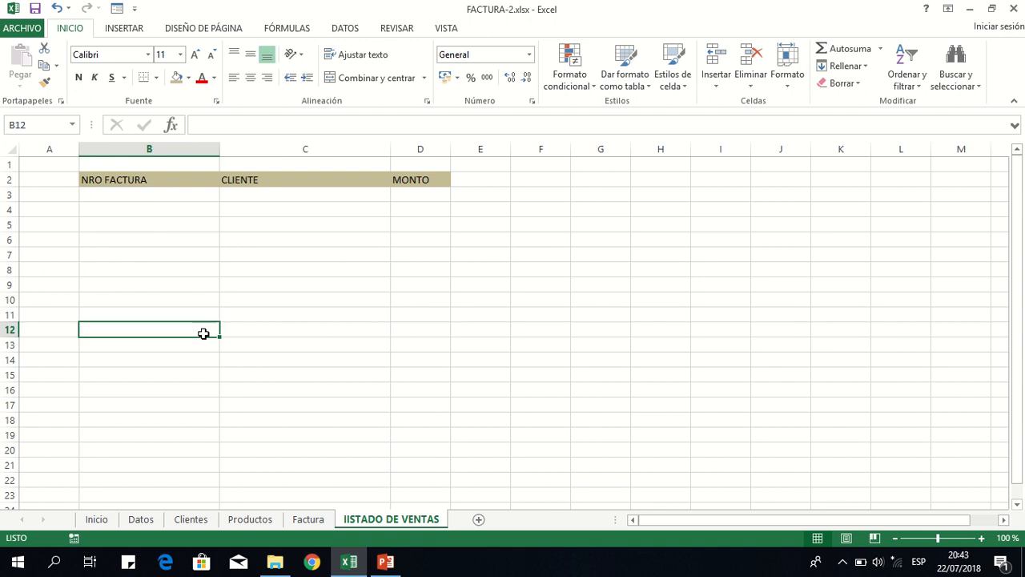
pyautogui.click(386, 566)
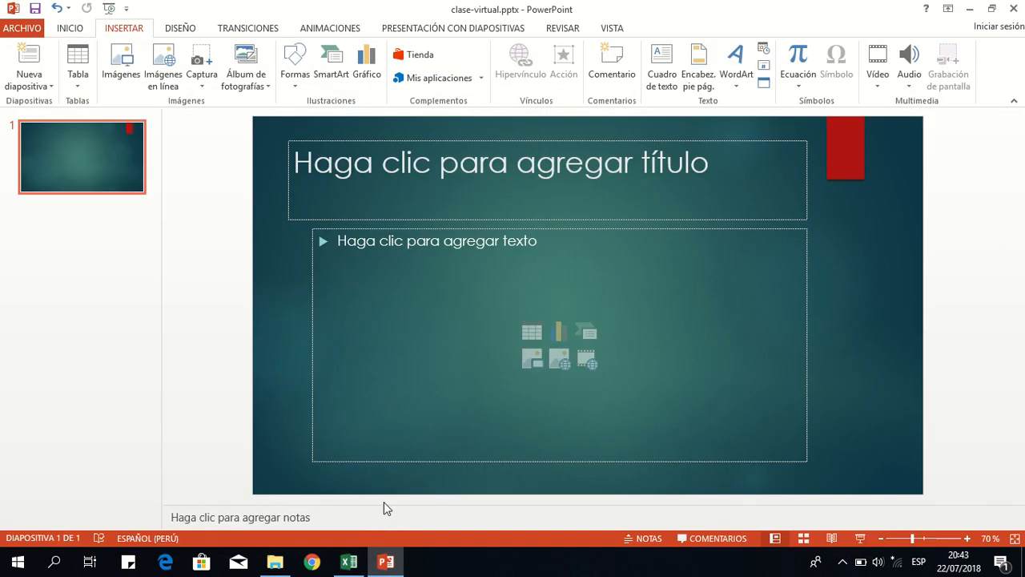
pyautogui.click(386, 561)
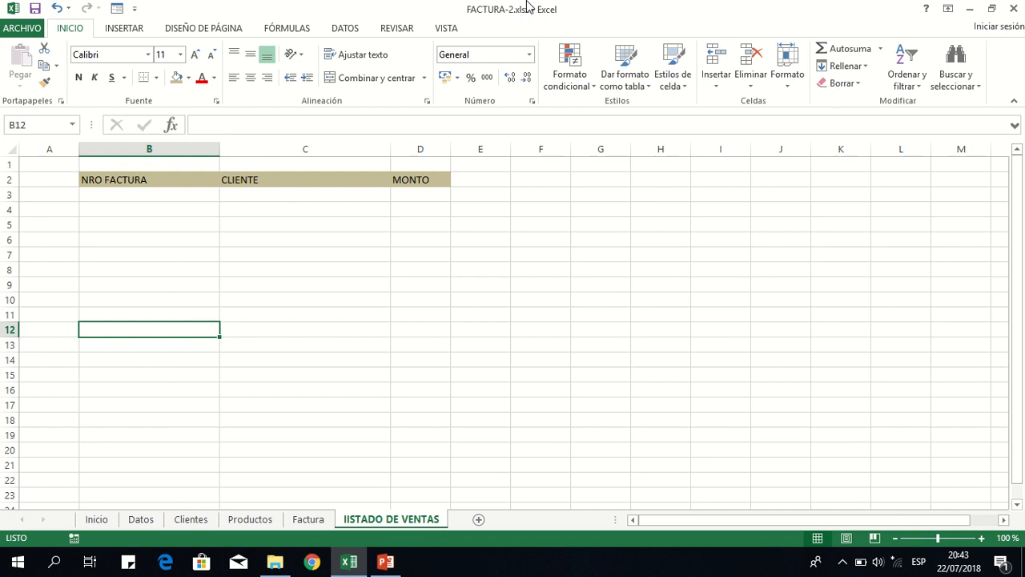
pyautogui.moveTo(468, 6)
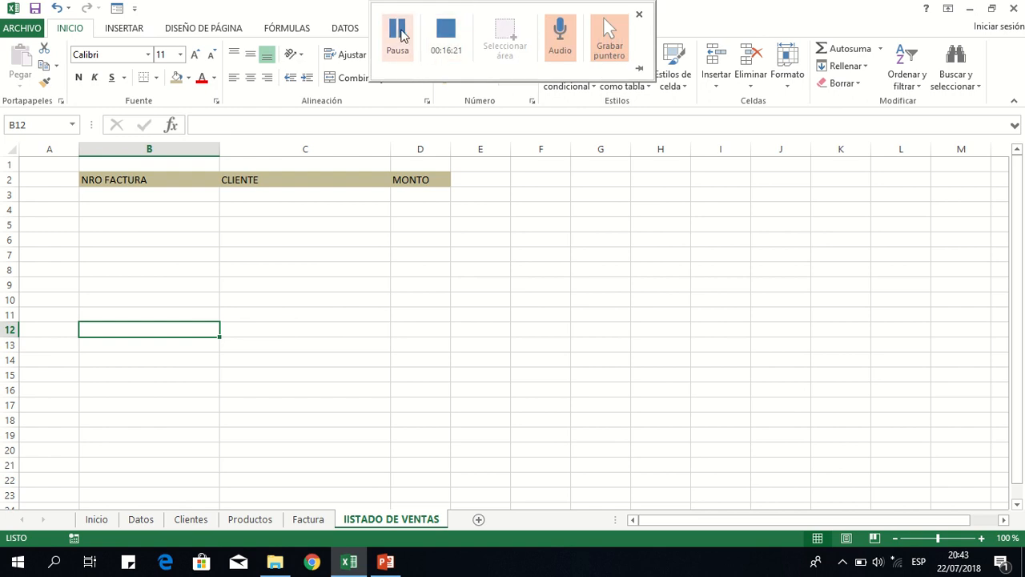